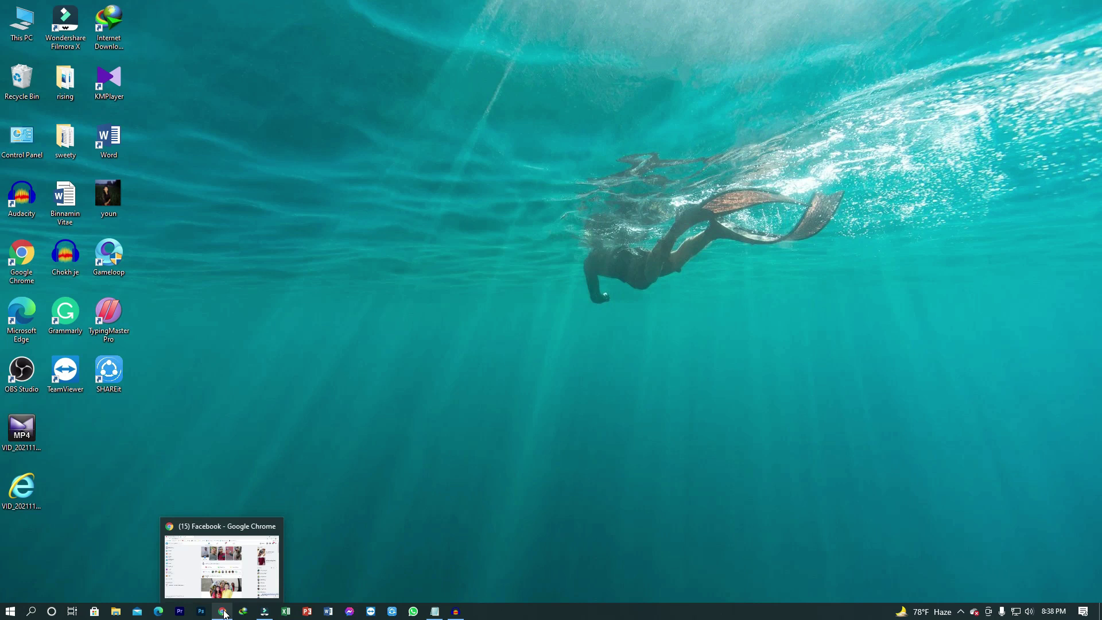
Step: Scroll down and back up the Facebook home feed in Chrome
scroll(355, 343, down, 3)
scroll(357, 316, up, 2)
Step: Go to Pages from the sidebar and start a new Page with + Create new Page
click(427, 75)
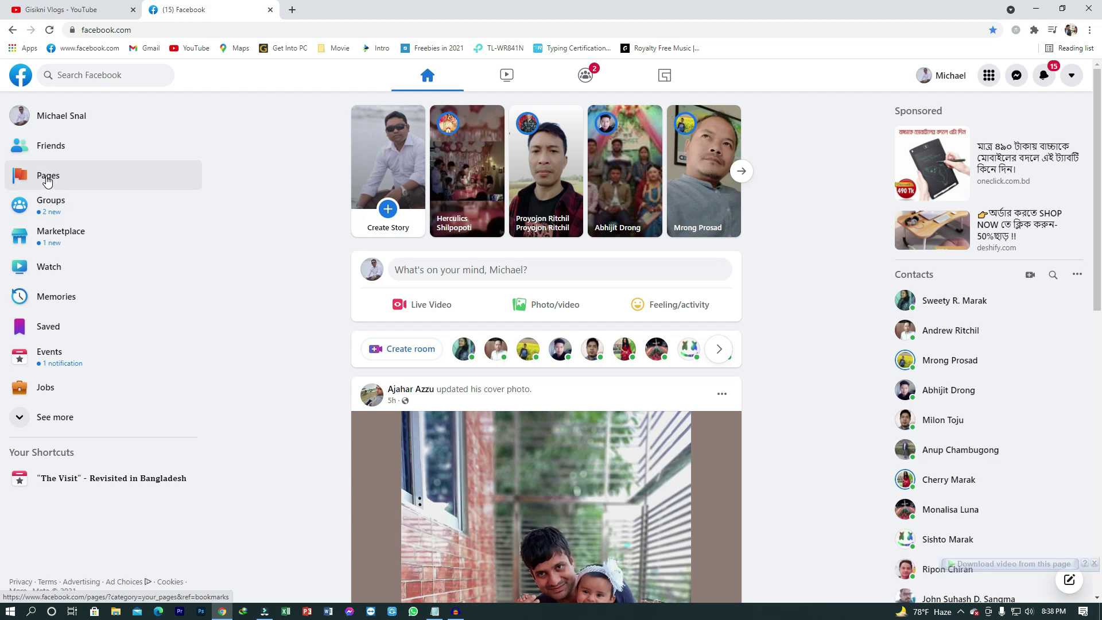
click(48, 181)
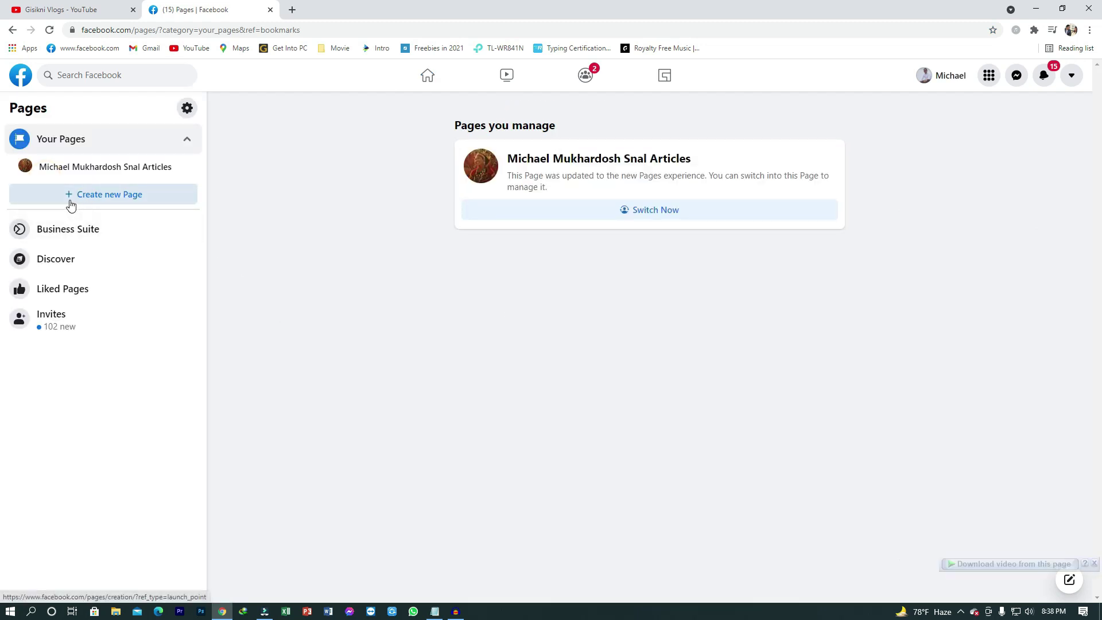
click(122, 195)
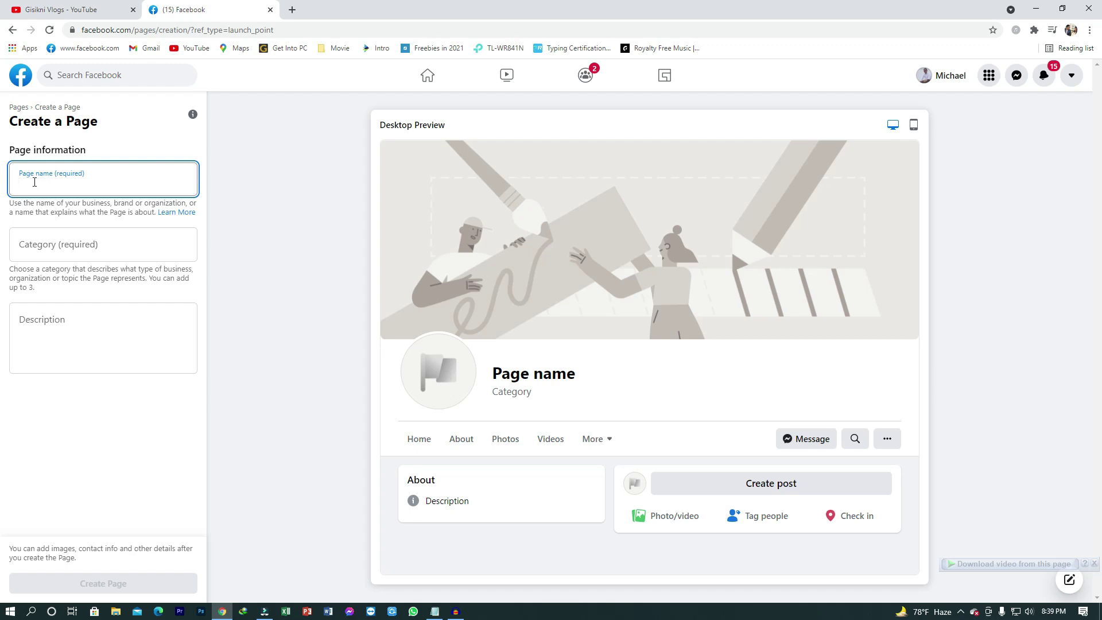
Step: Copy 'Gisikni Vlogs' from the Notepad notes and paste it into the Page name field
click(34, 183)
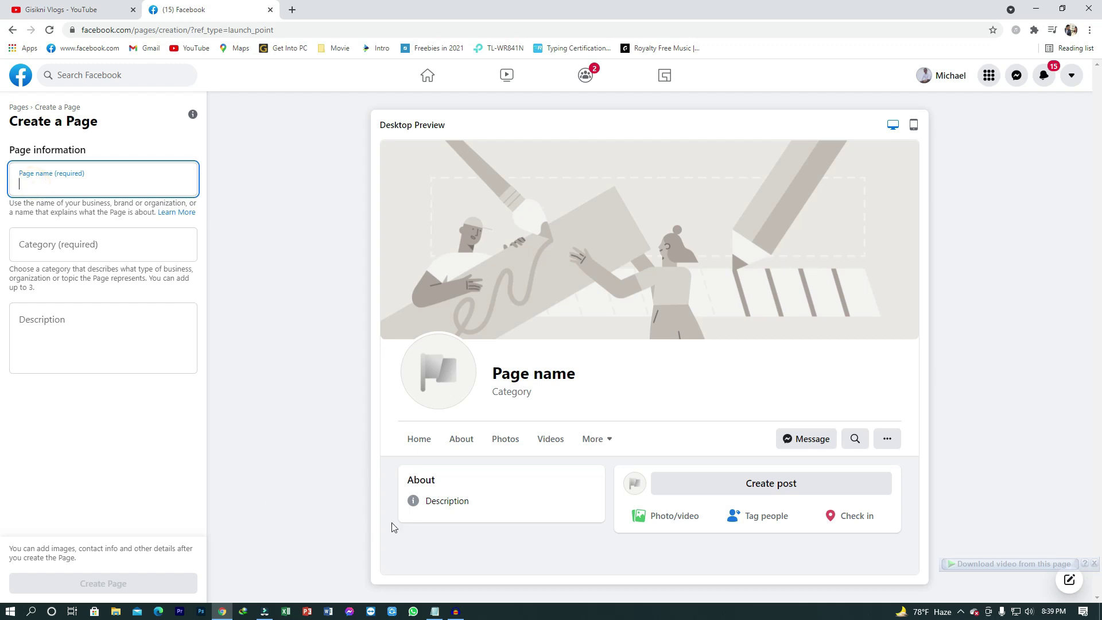
click(435, 612)
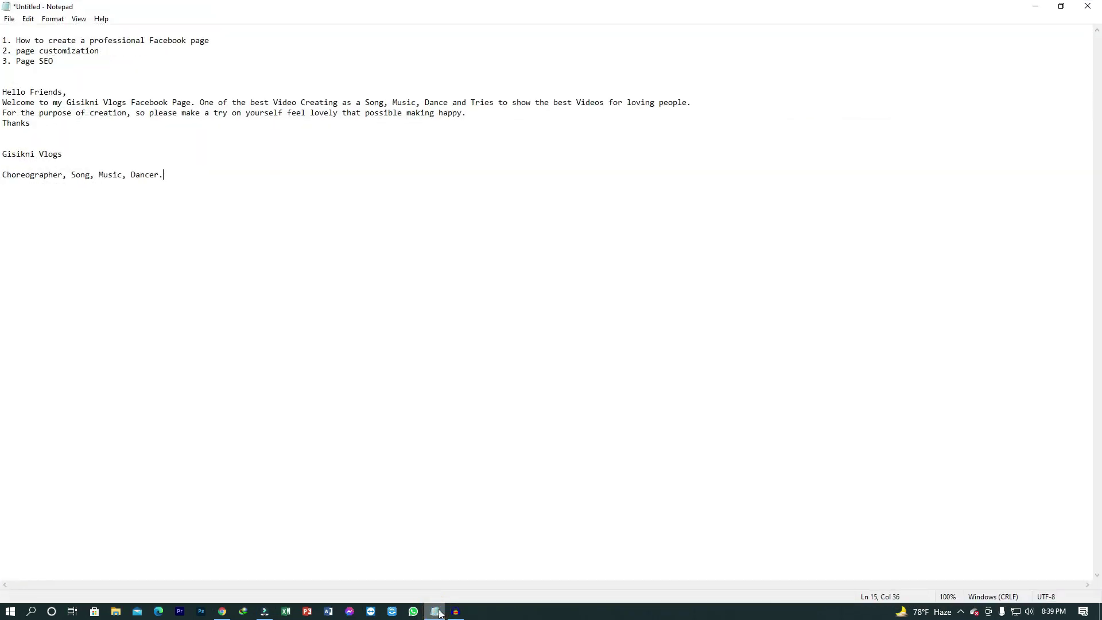
drag(68, 154, 2, 153)
right_click(2, 154)
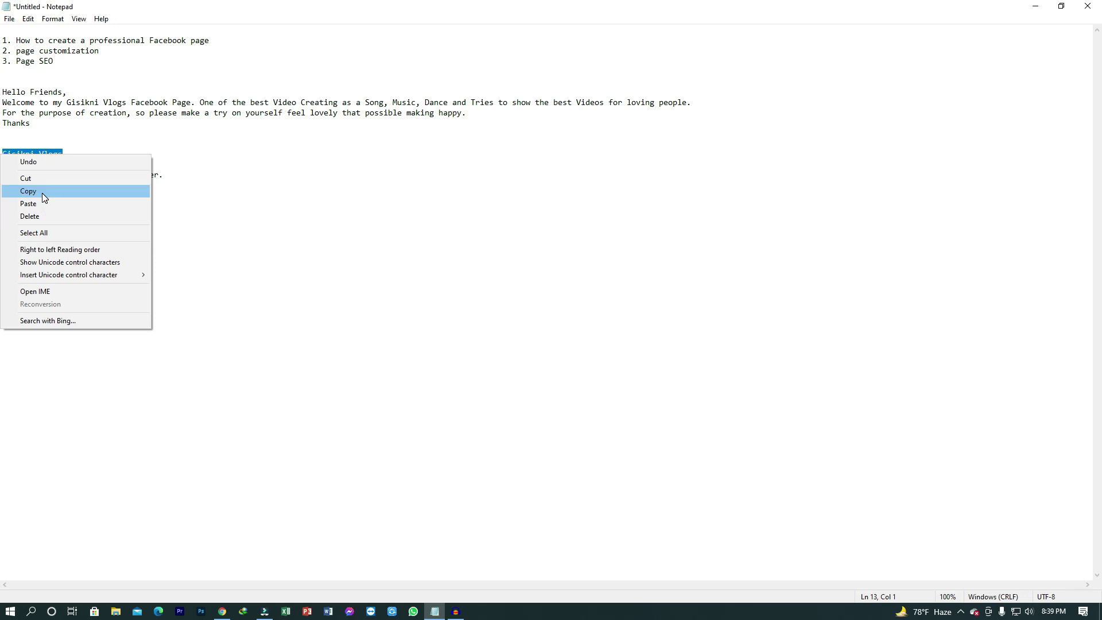
click(42, 193)
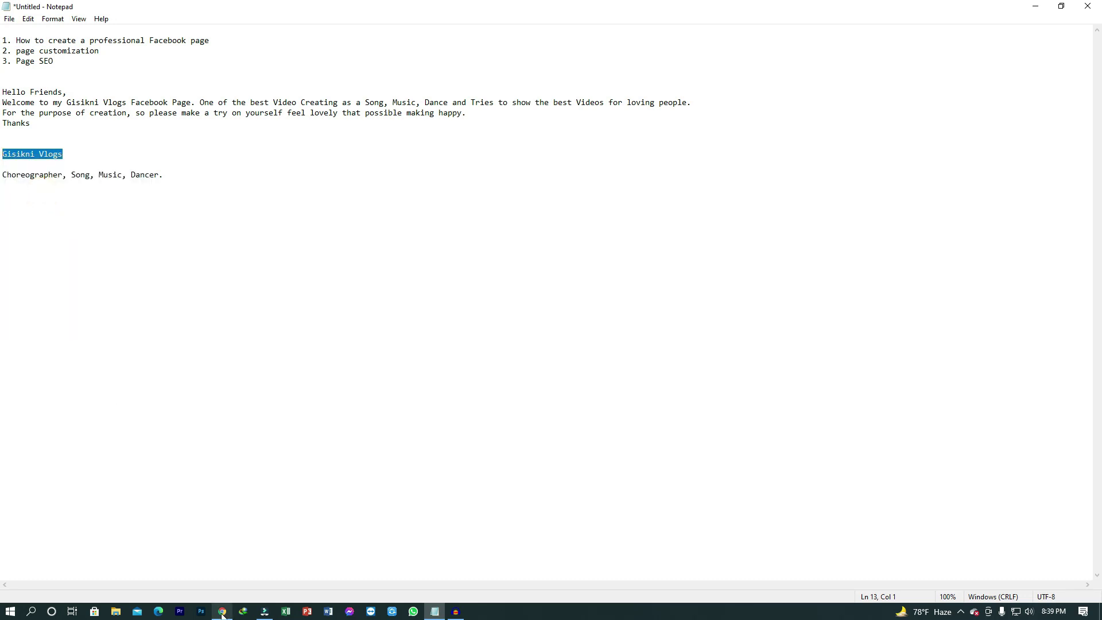
click(222, 612)
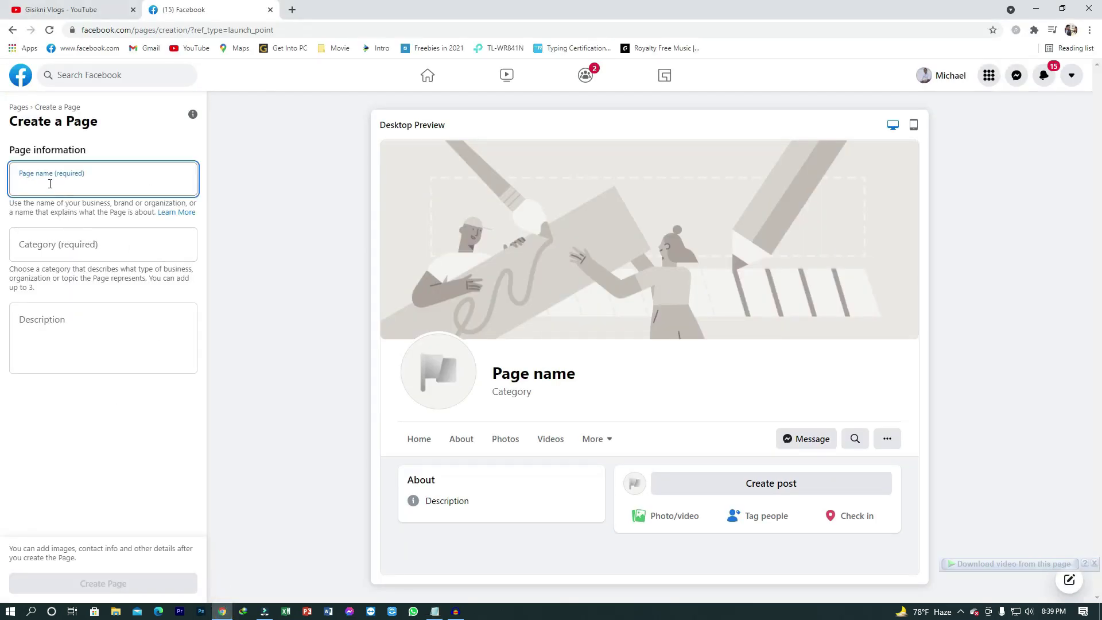
right_click(21, 184)
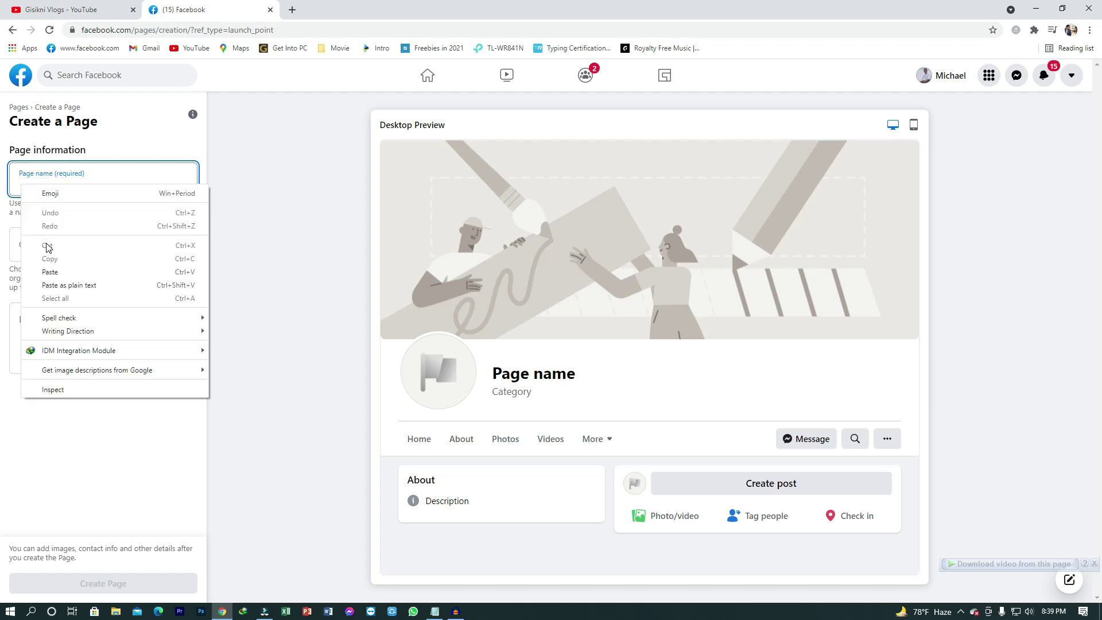
click(52, 272)
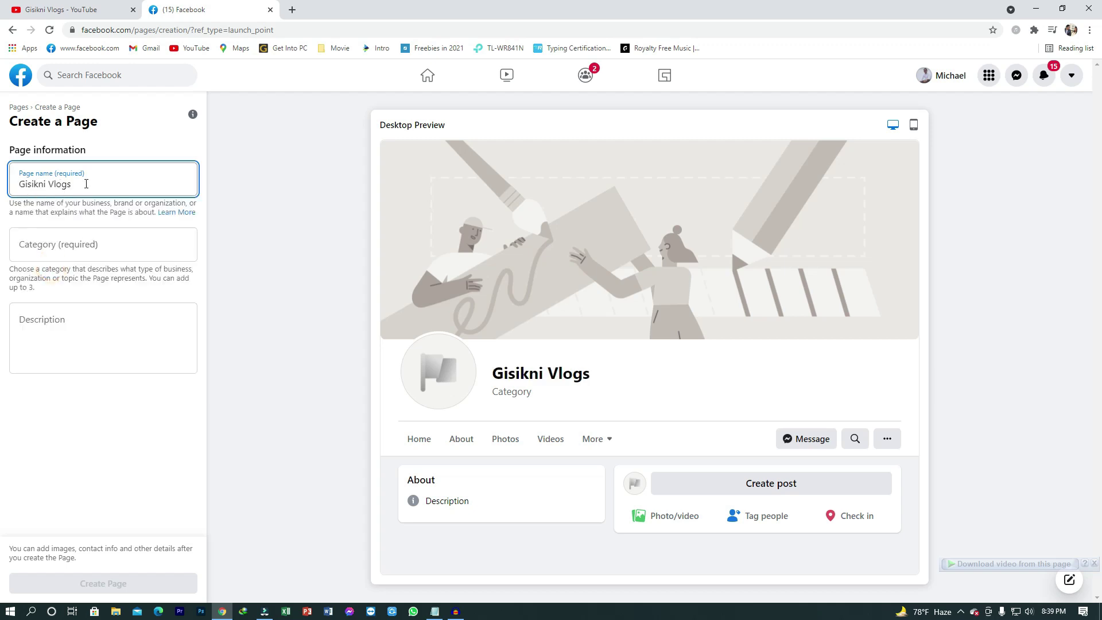
click(75, 244)
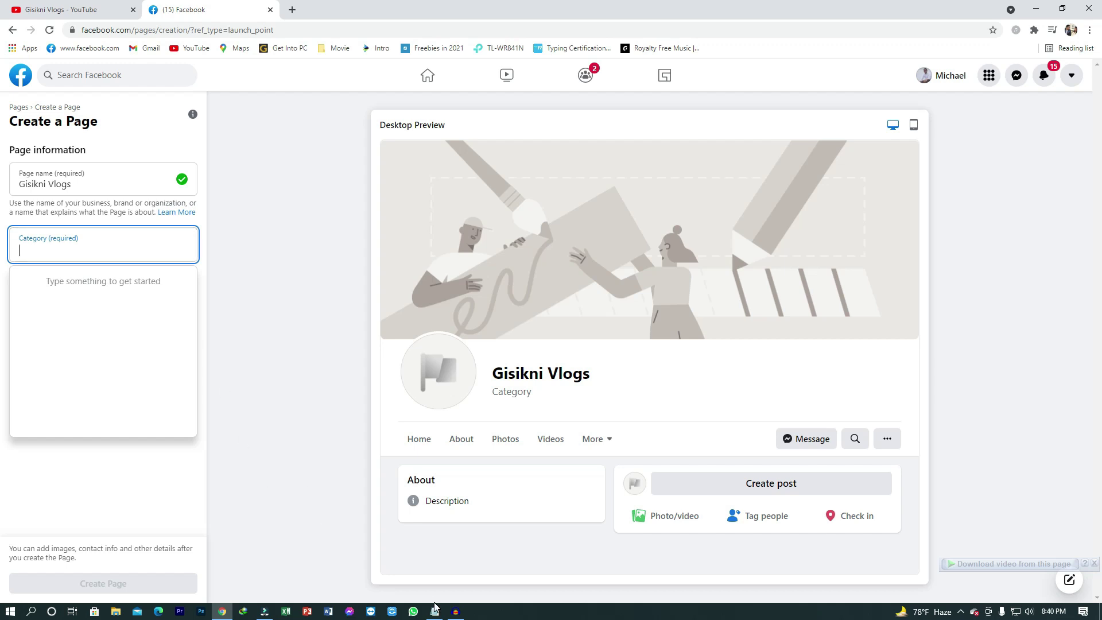
Step: Bring Notepad with the category ideas Choreographer, Song, Music, Dancer to the front
mouse_move(435, 614)
click(435, 612)
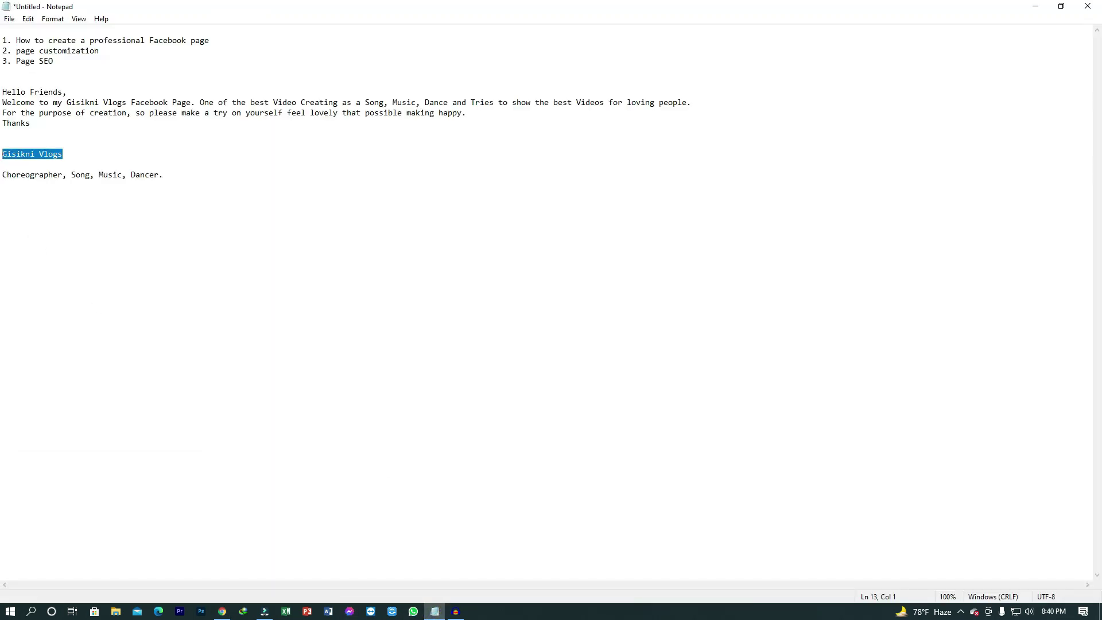
Step: Copy the 'Choreographer, Song, Music, Dancer.' line from Notepad
drag(2, 174, 116, 183)
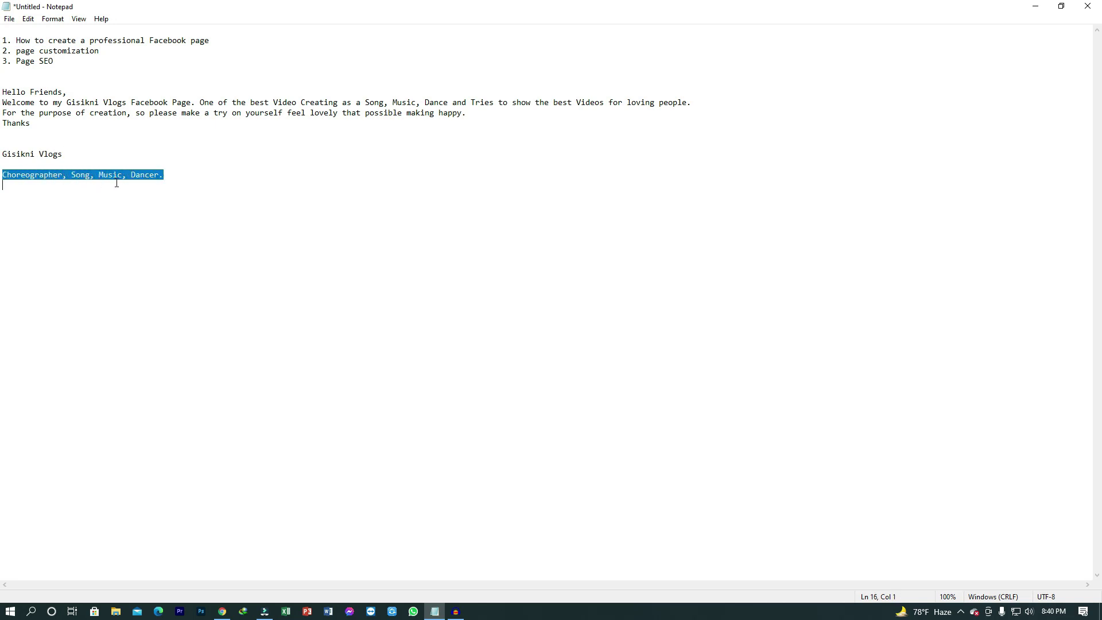
right_click(2, 174)
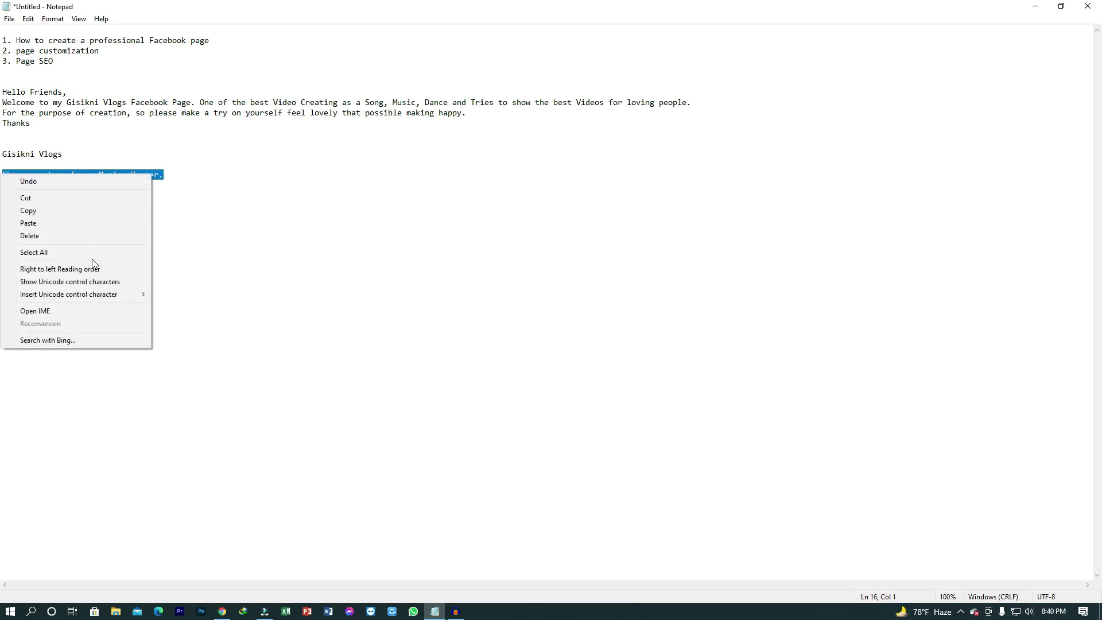
click(54, 213)
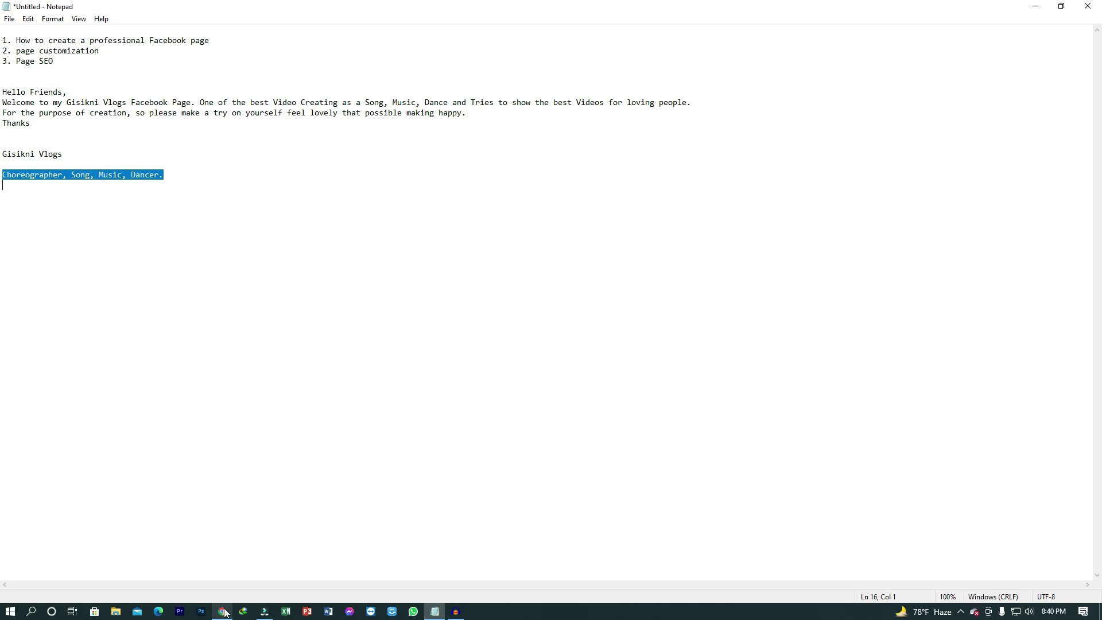
Step: Paste the line into Category, trim it to Choreographer and add Choreographer as the category
click(222, 612)
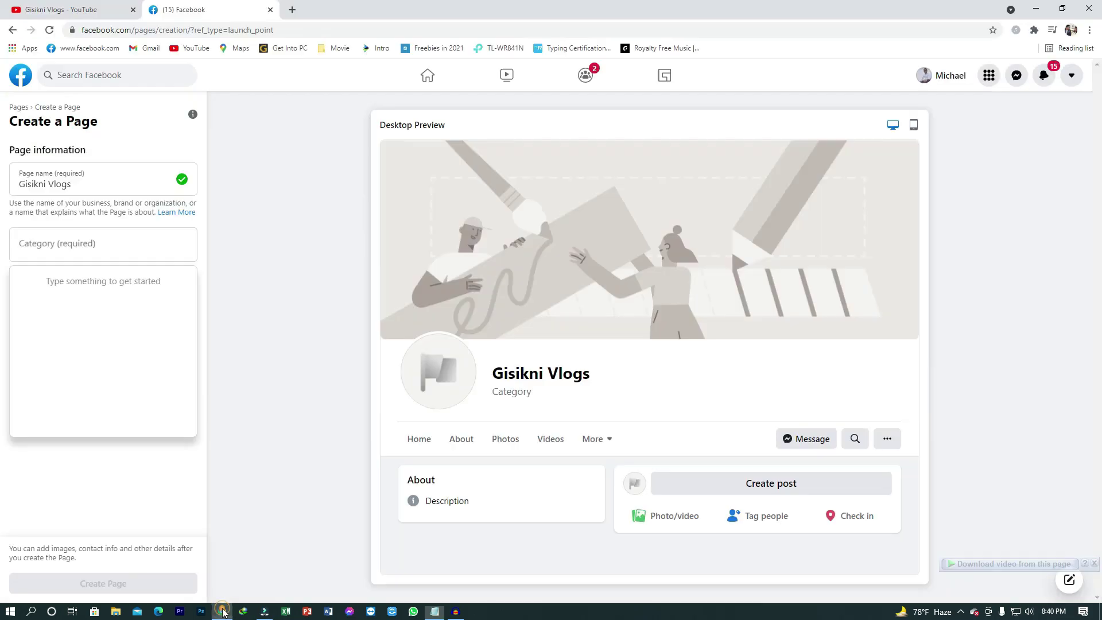
right_click(67, 248)
key(Escape)
key(ctrl+v)
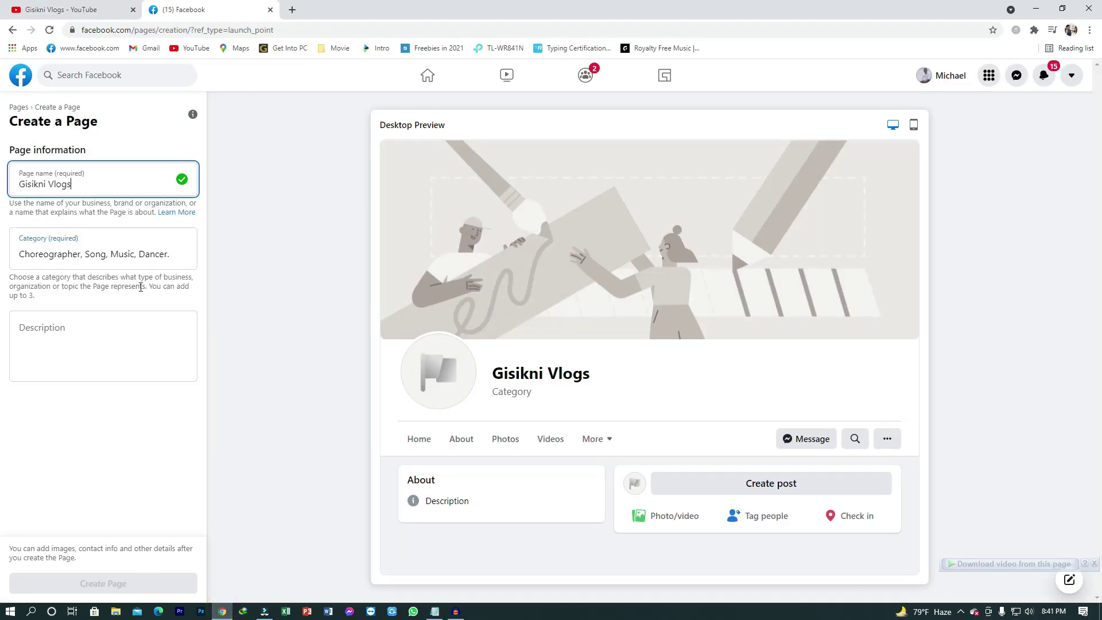
triple_click(83, 253)
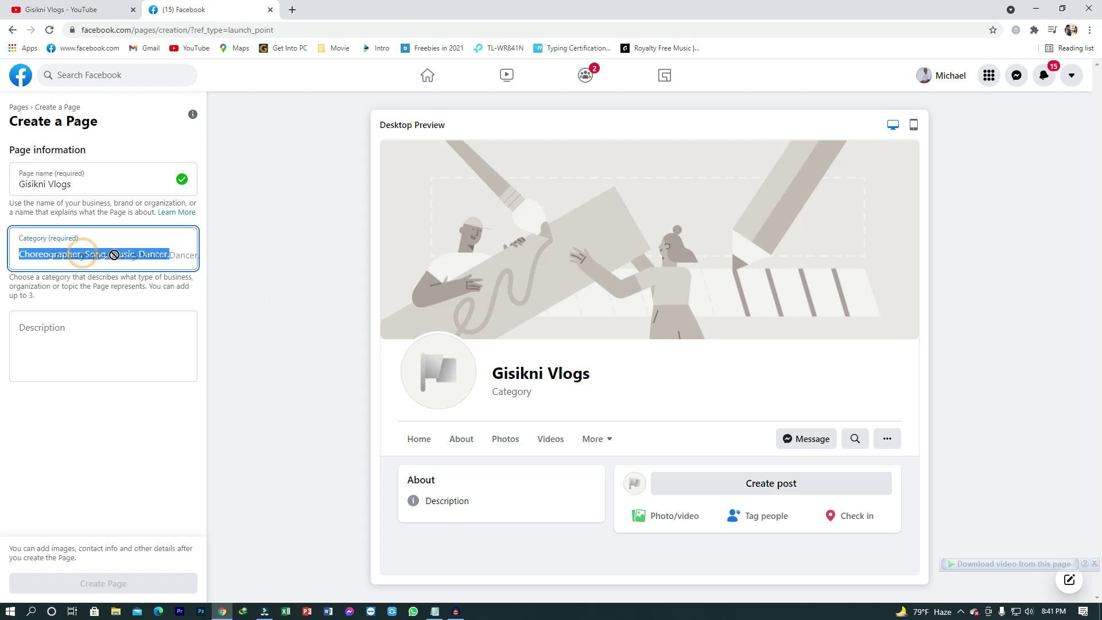
click(175, 254)
key(BackSpace)
key(BackSpace)
key(BackSpace)
key(BackSpace)
key(BackSpace)
key(BackSpace)
key(BackSpace)
key(BackSpace)
key(BackSpace)
key(BackSpace)
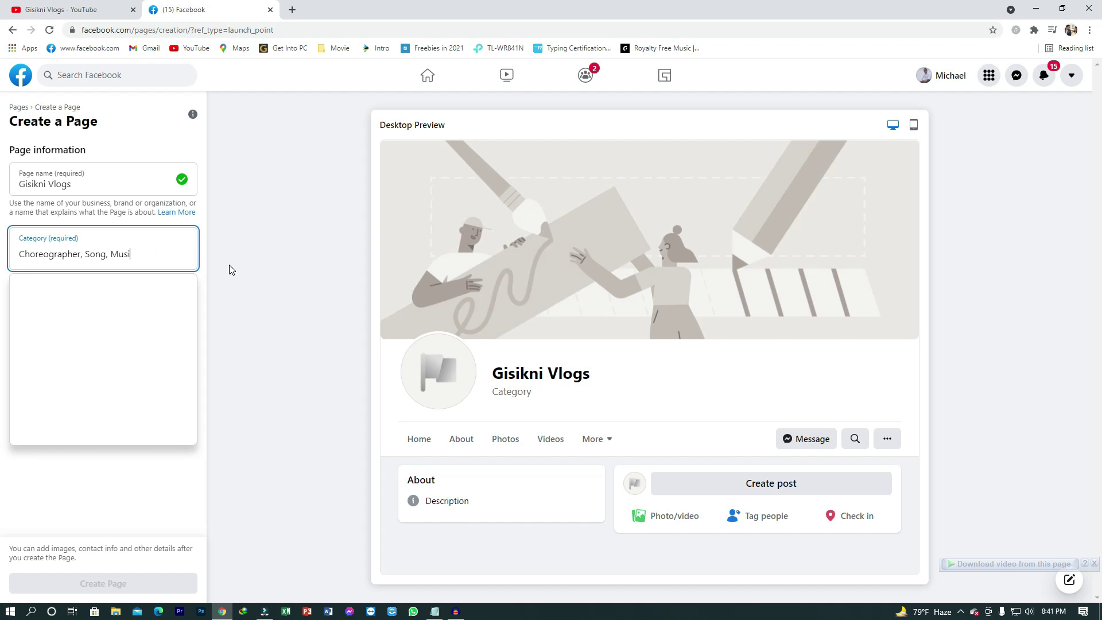
key(BackSpace)
key(BackSpace)
key(BackSpace)
key(BackSpace)
key(BackSpace)
key(BackSpace)
key(BackSpace)
key(BackSpace)
key(BackSpace)
key(BackSpace)
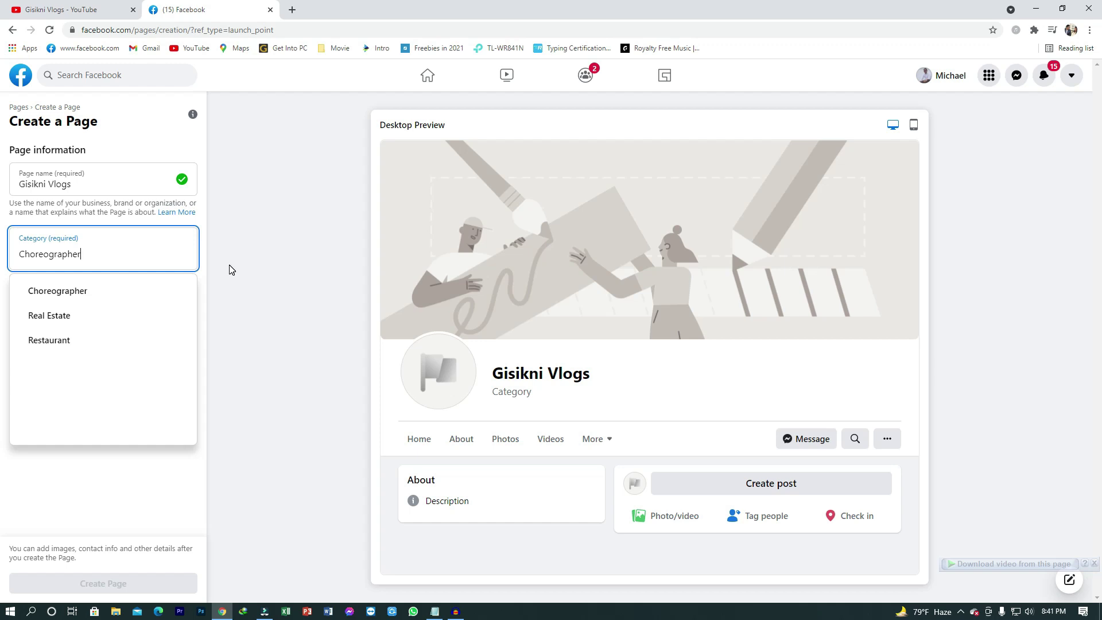
click(60, 298)
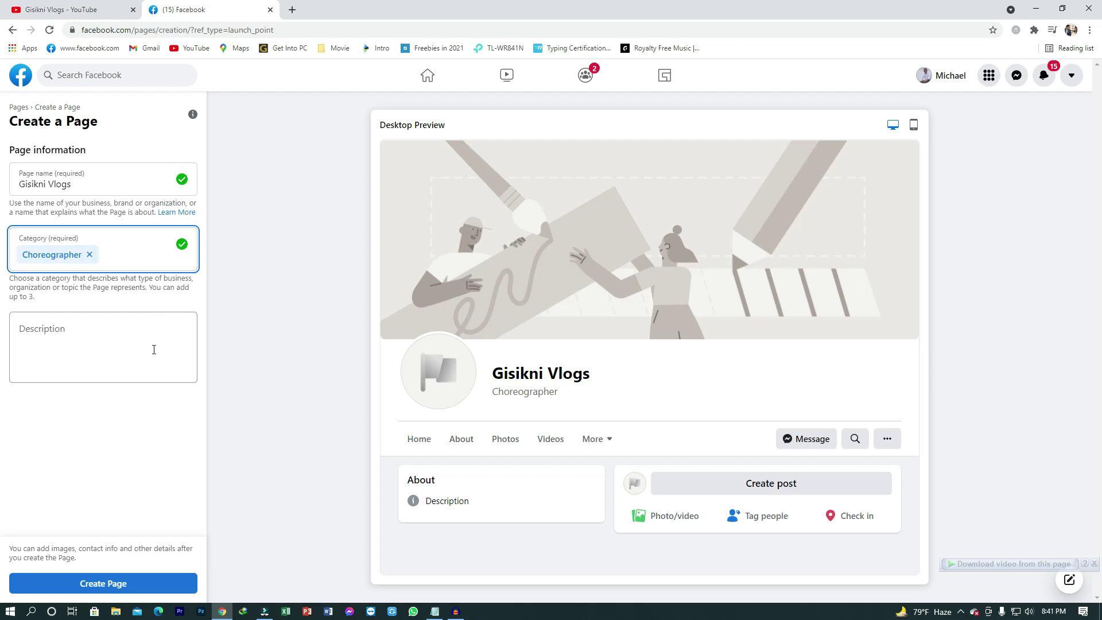
click(435, 612)
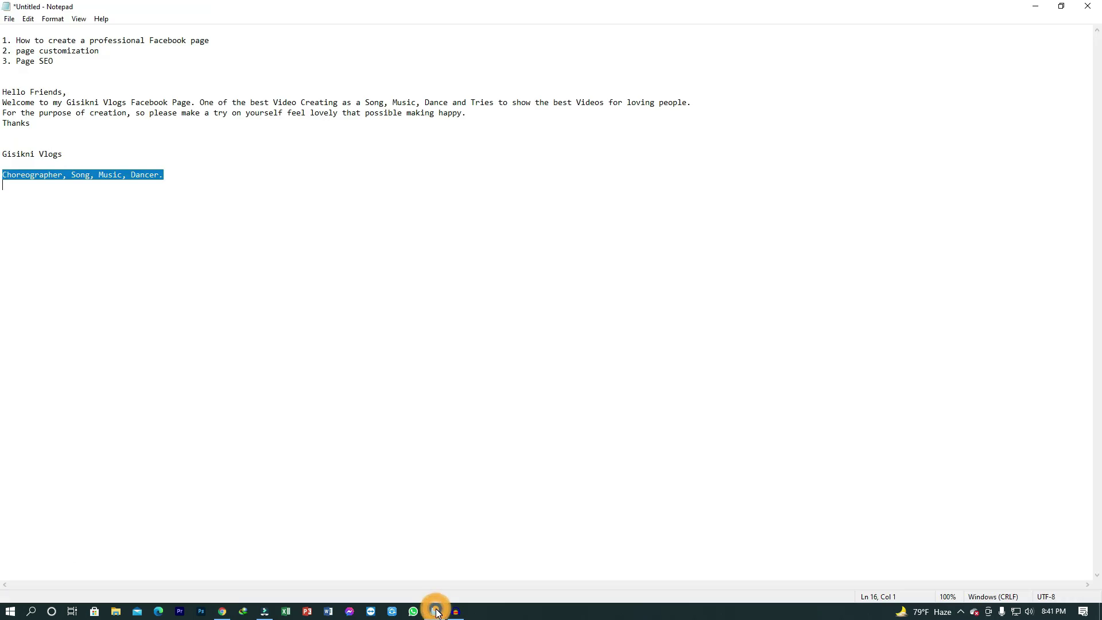
Step: Add Song and Music Video as the second and third Page categories
click(436, 611)
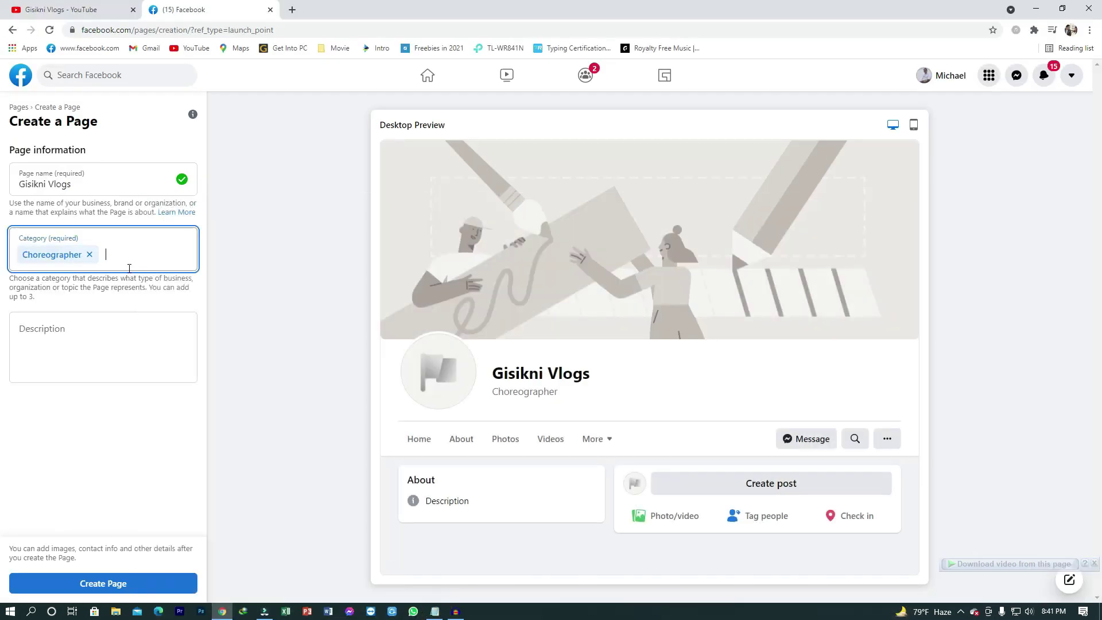
text(Song)
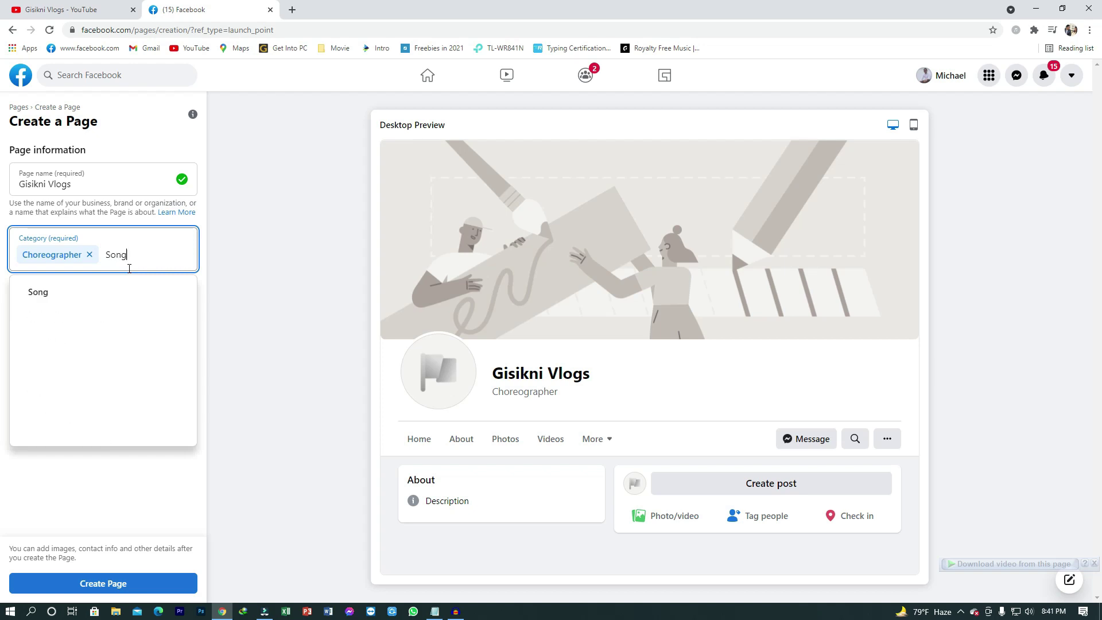
click(49, 301)
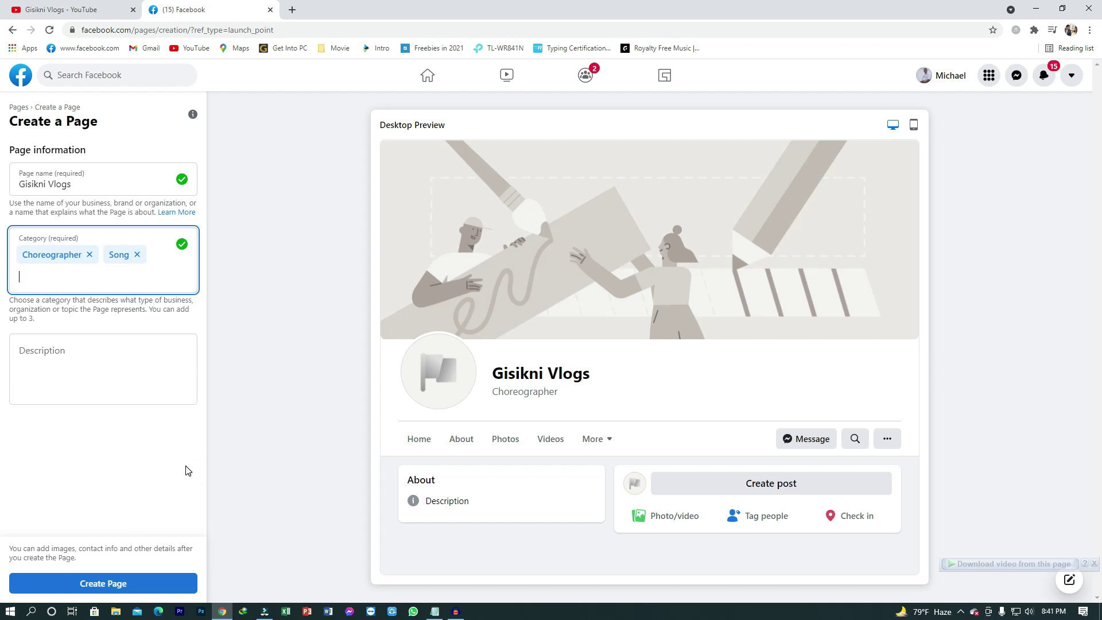
text(M)
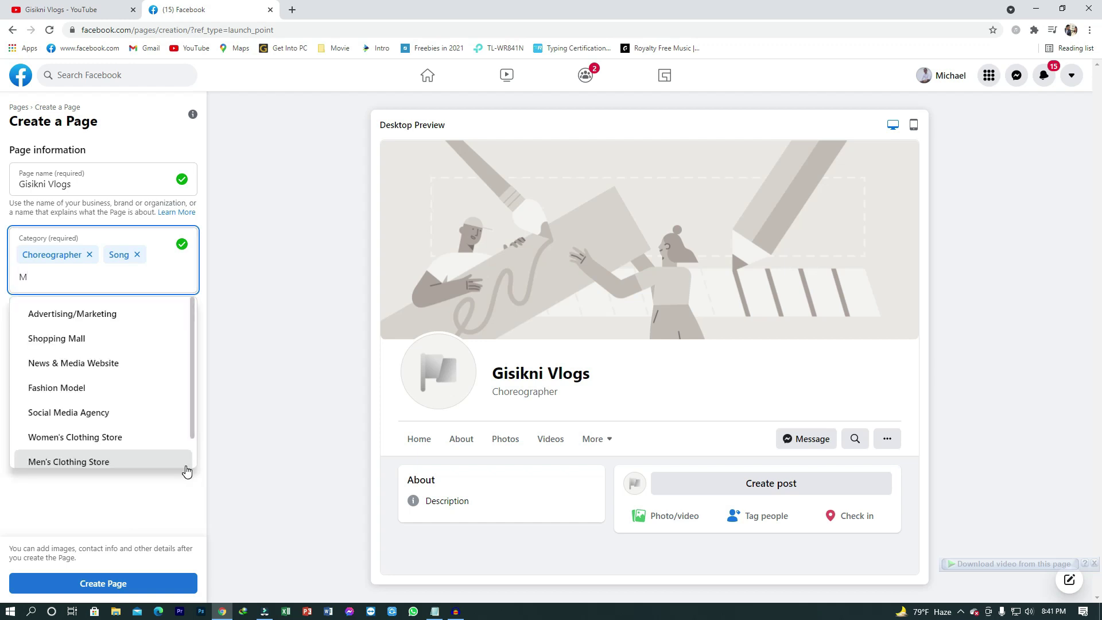
text(usic)
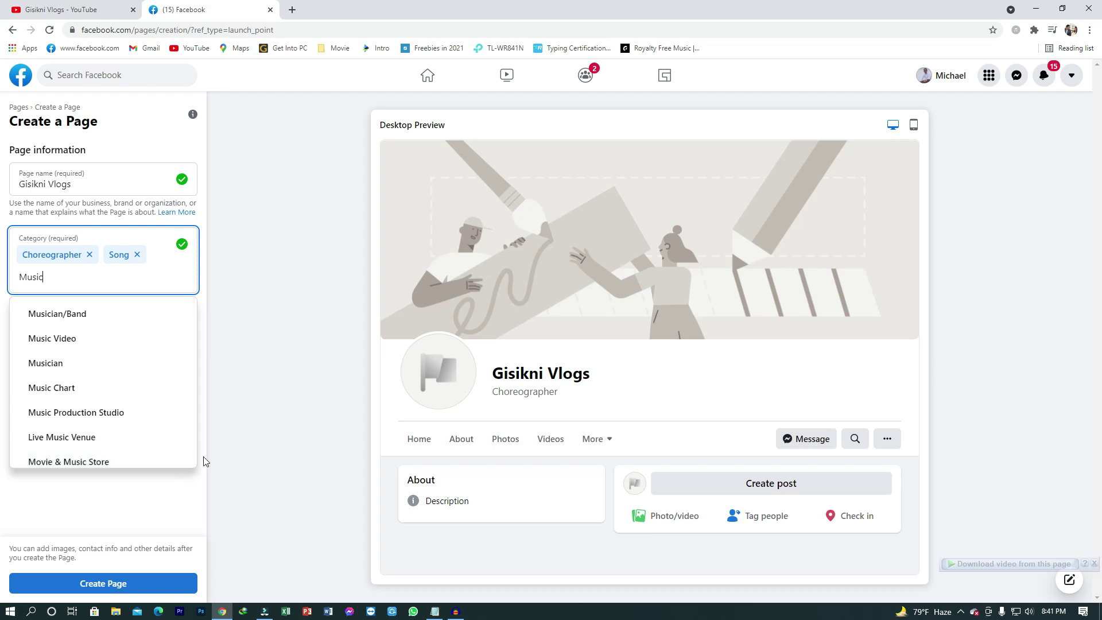
click(64, 340)
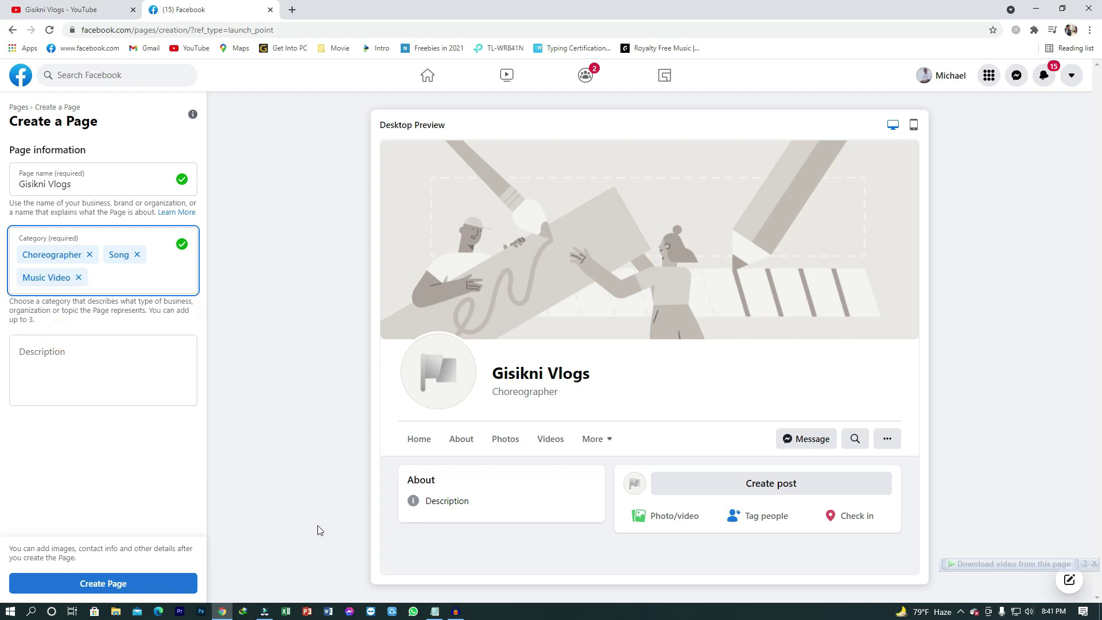
Step: Try adding Dance Studio as a fourth category, hitting the three-category limit
click(434, 611)
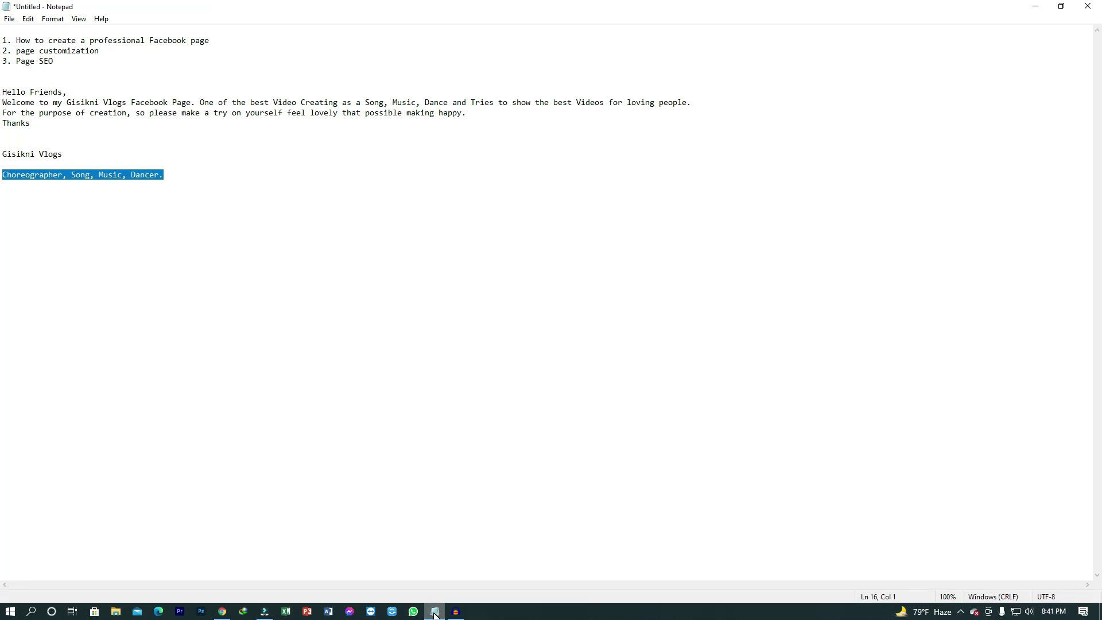
click(434, 613)
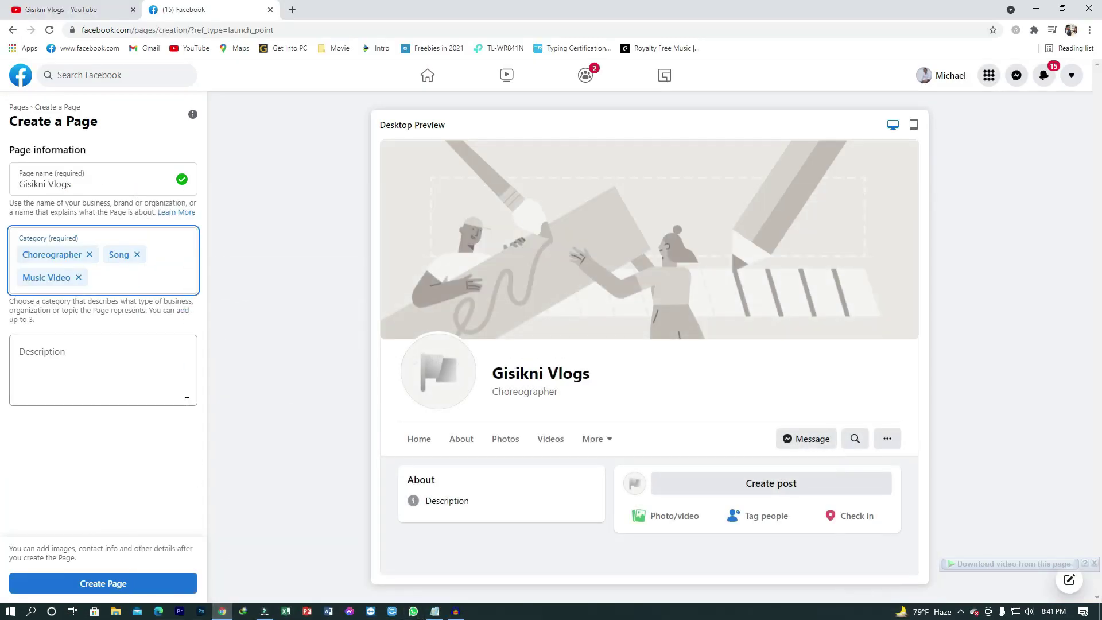
text(Dance)
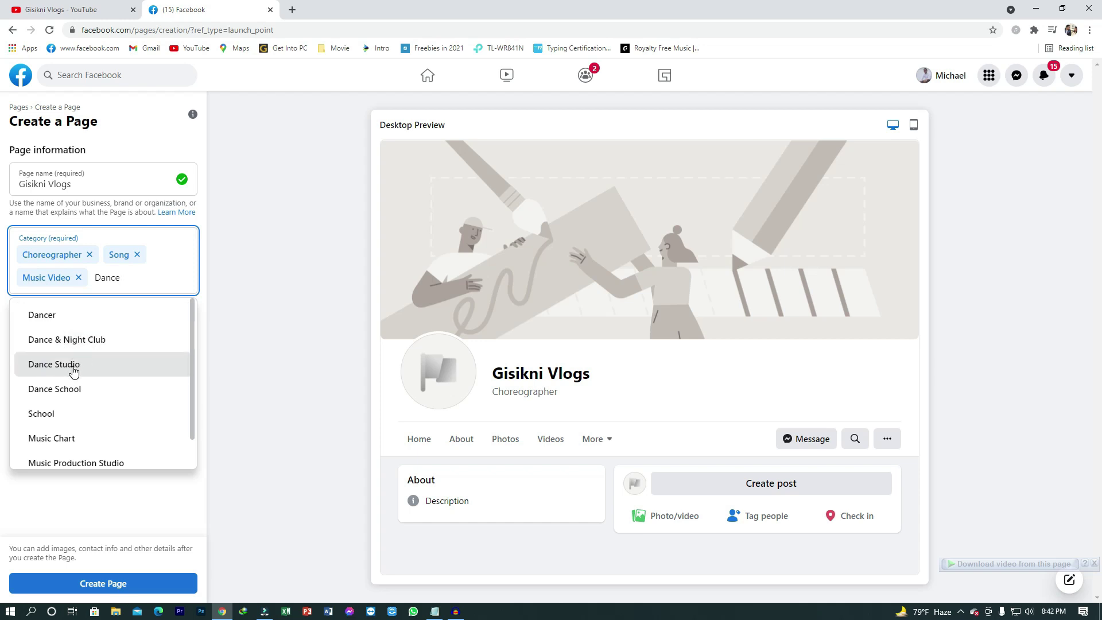
click(74, 372)
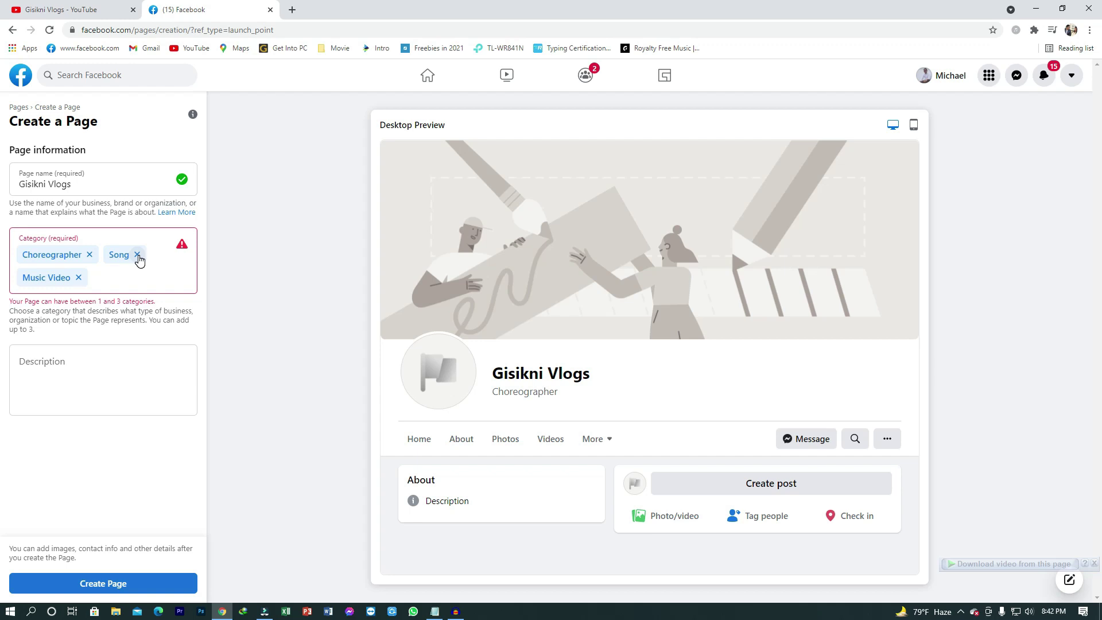
Step: Remove the Song category so Dance Studio joins Choreographer and Music Video
click(137, 255)
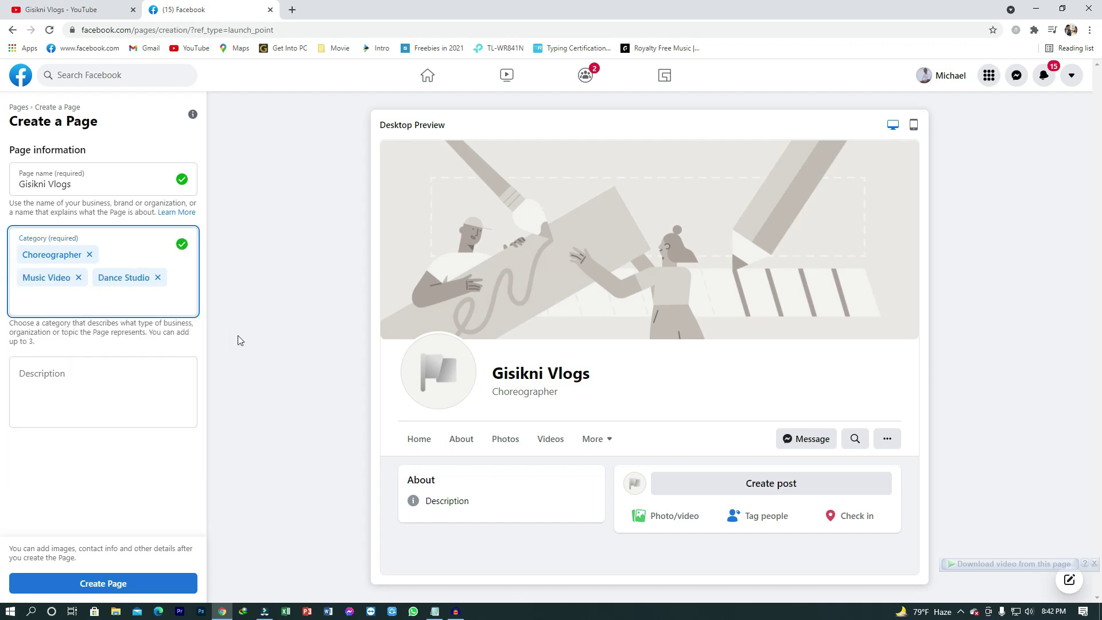
click(284, 334)
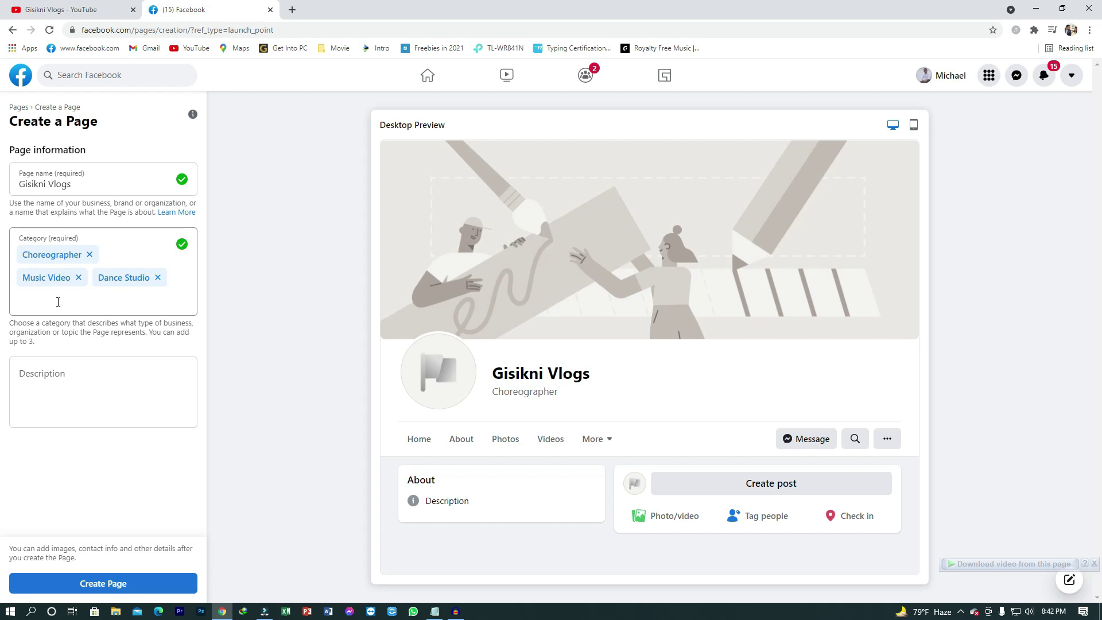
click(29, 304)
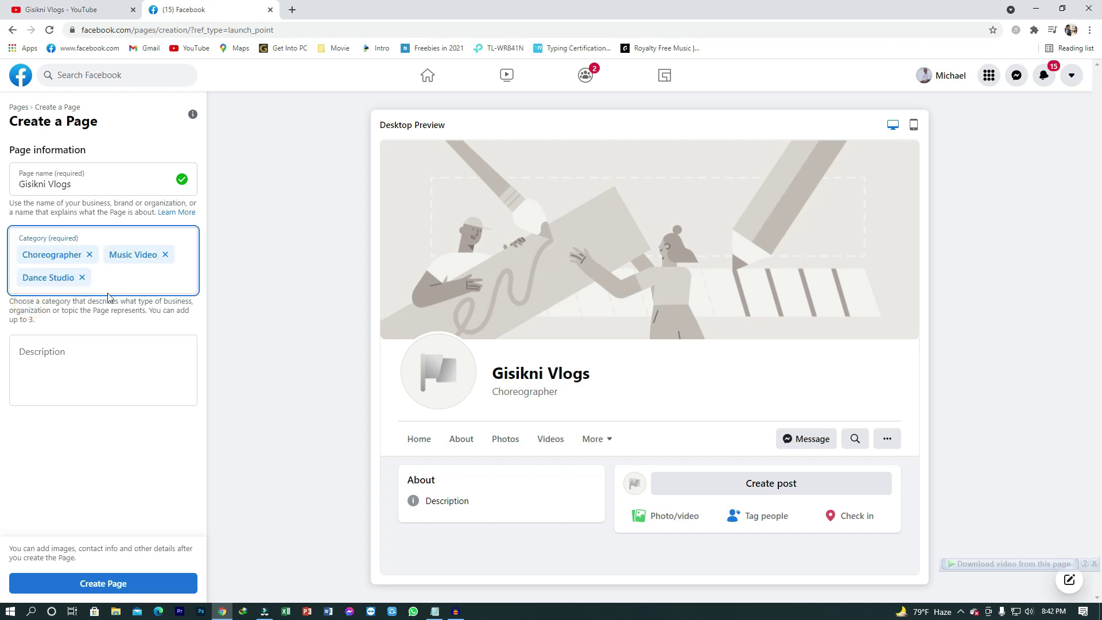
click(259, 302)
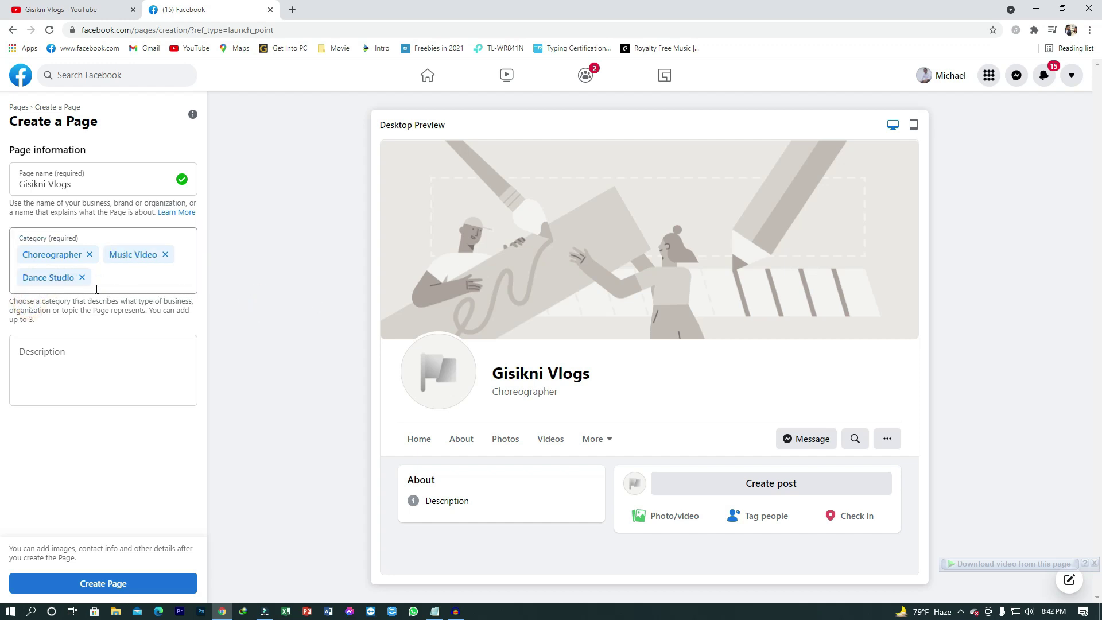
click(67, 354)
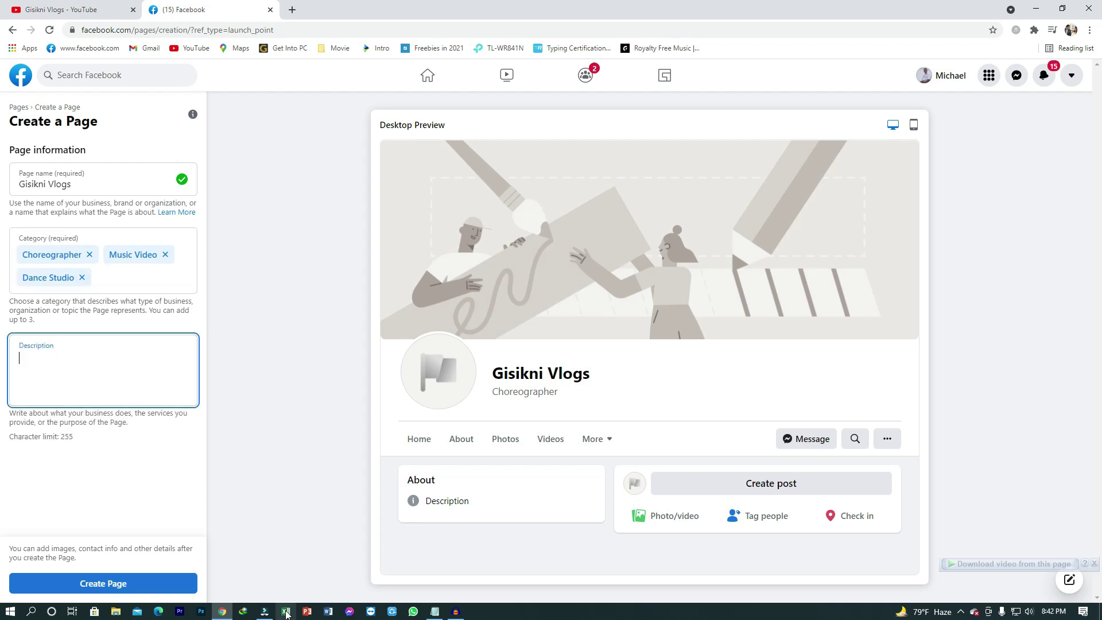
Step: Copy the Hello Friends welcome message from Notepad and paste it into Description
click(274, 265)
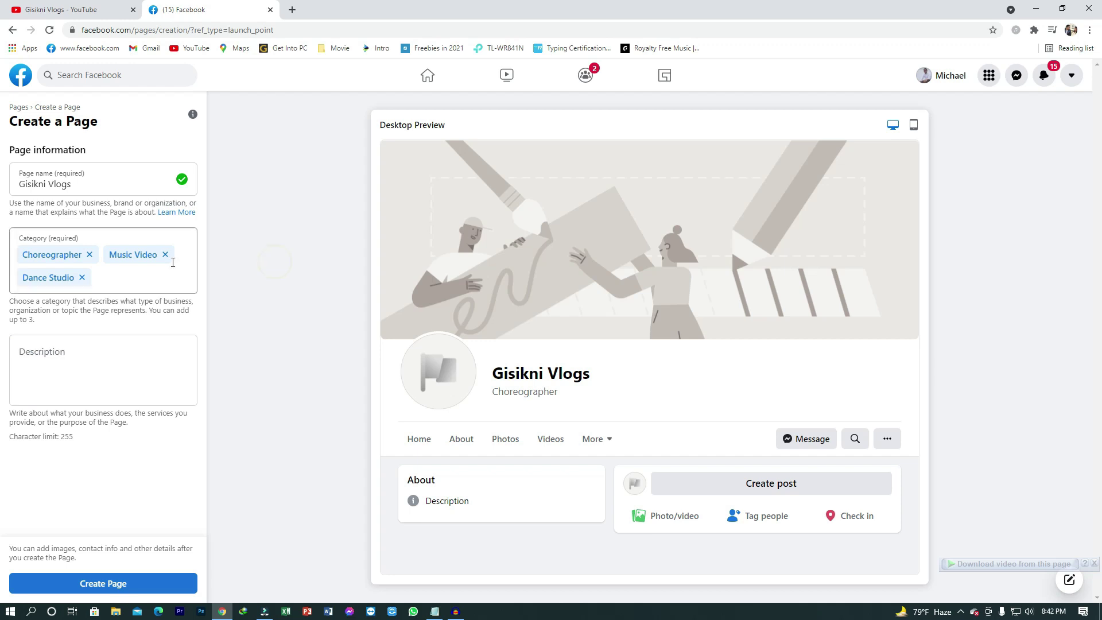
click(150, 274)
key(Tab)
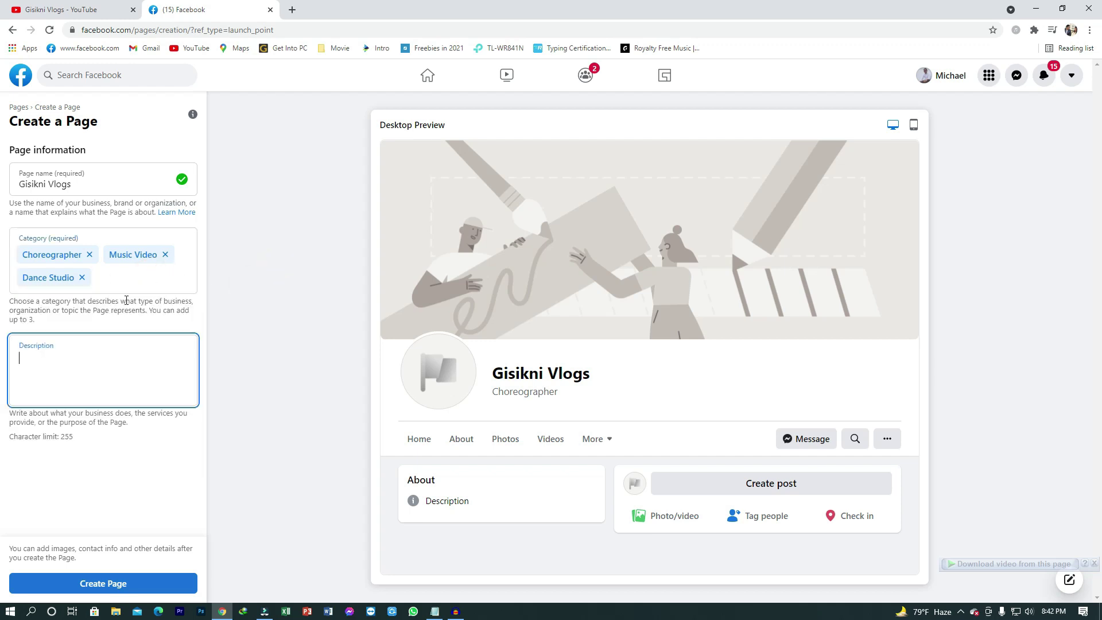
click(435, 612)
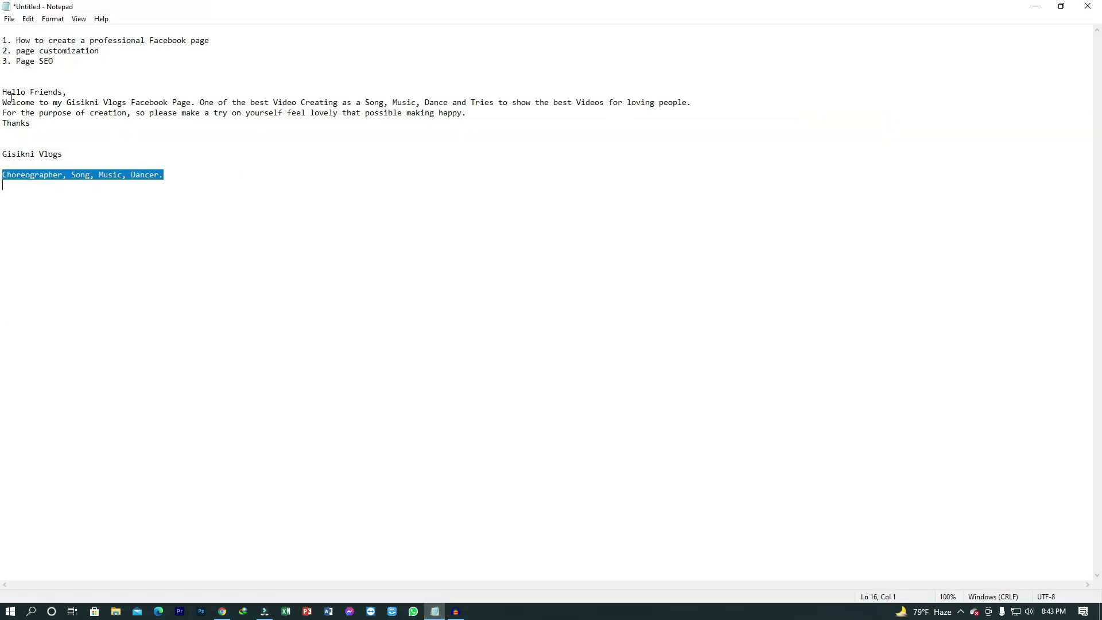
drag(2, 92, 46, 122)
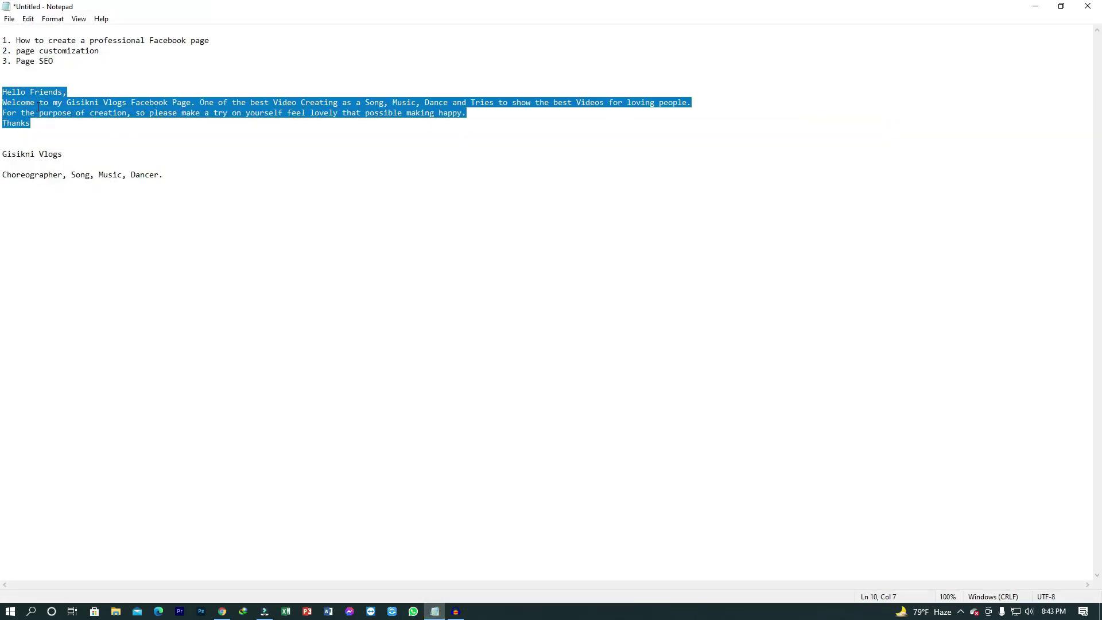
right_click(38, 107)
click(44, 146)
click(222, 612)
right_click(38, 370)
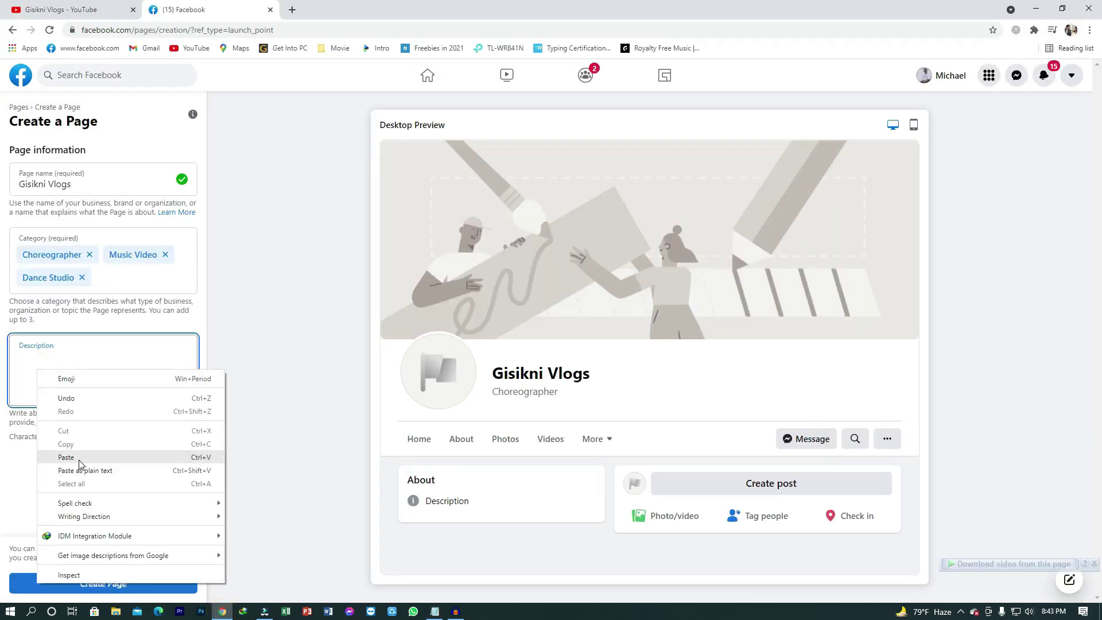
click(66, 457)
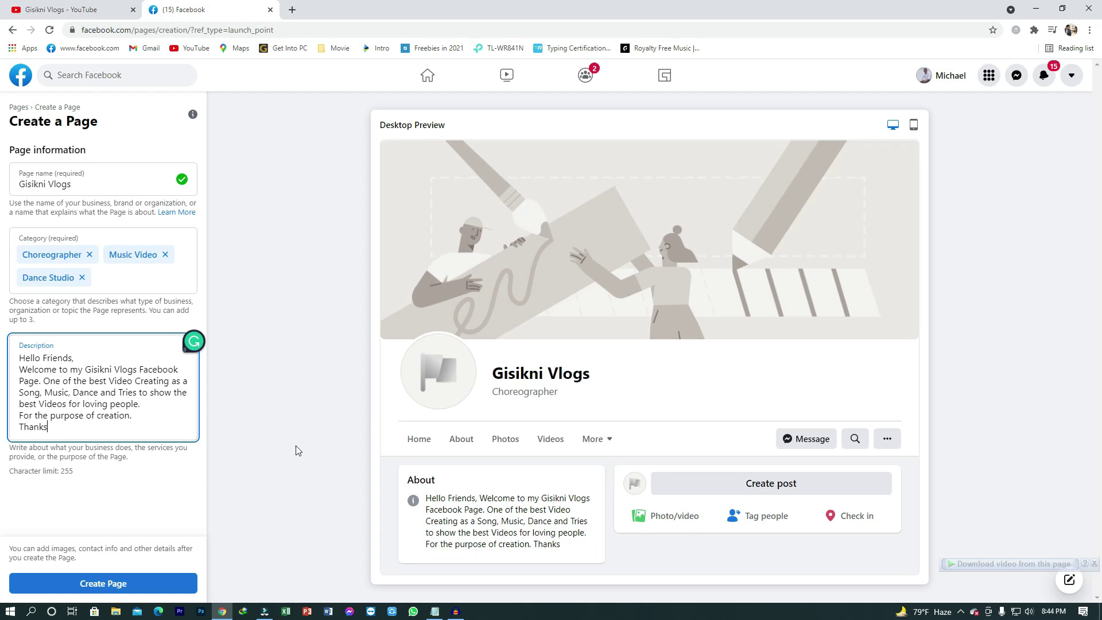
Step: Trim the description to end with Thanks, adding a line break after 'For the purpose of creation.'
click(295, 446)
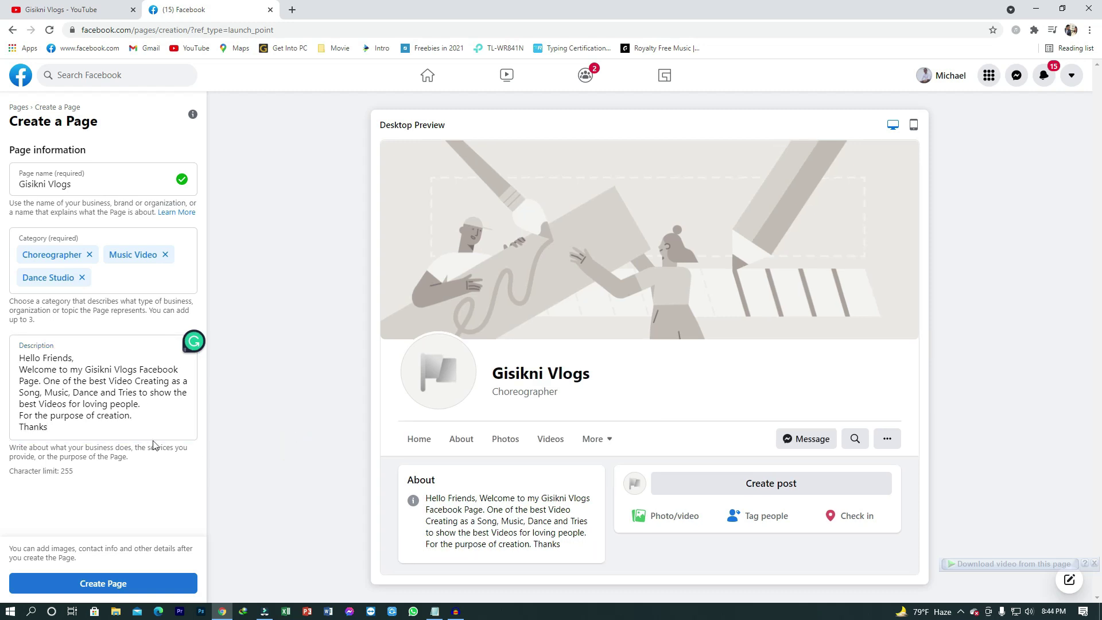
click(103, 429)
click(141, 417)
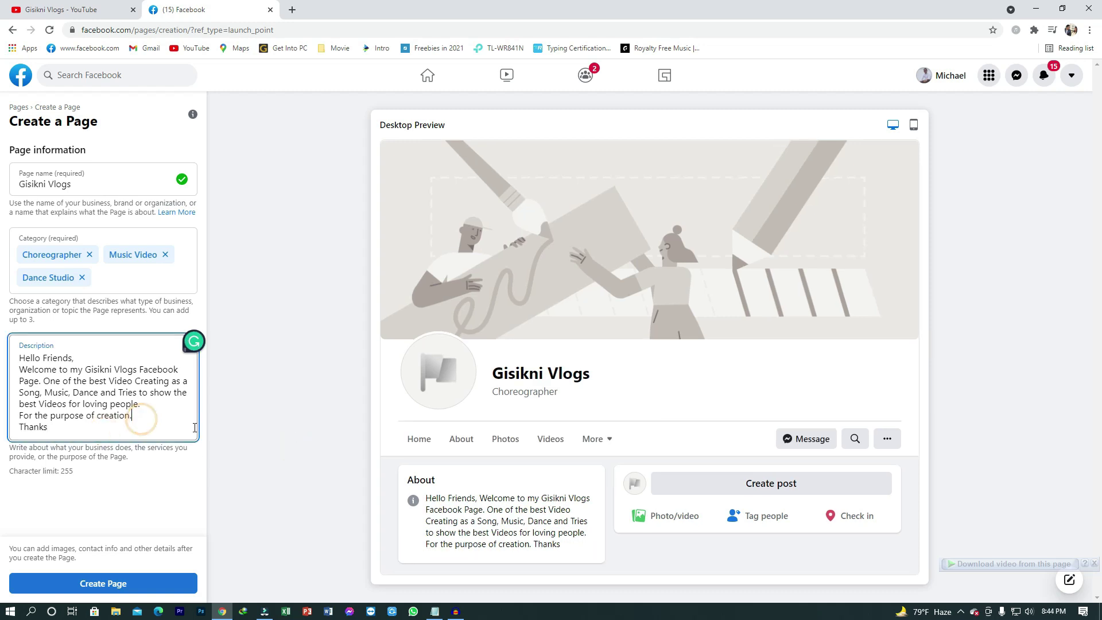
key(Return)
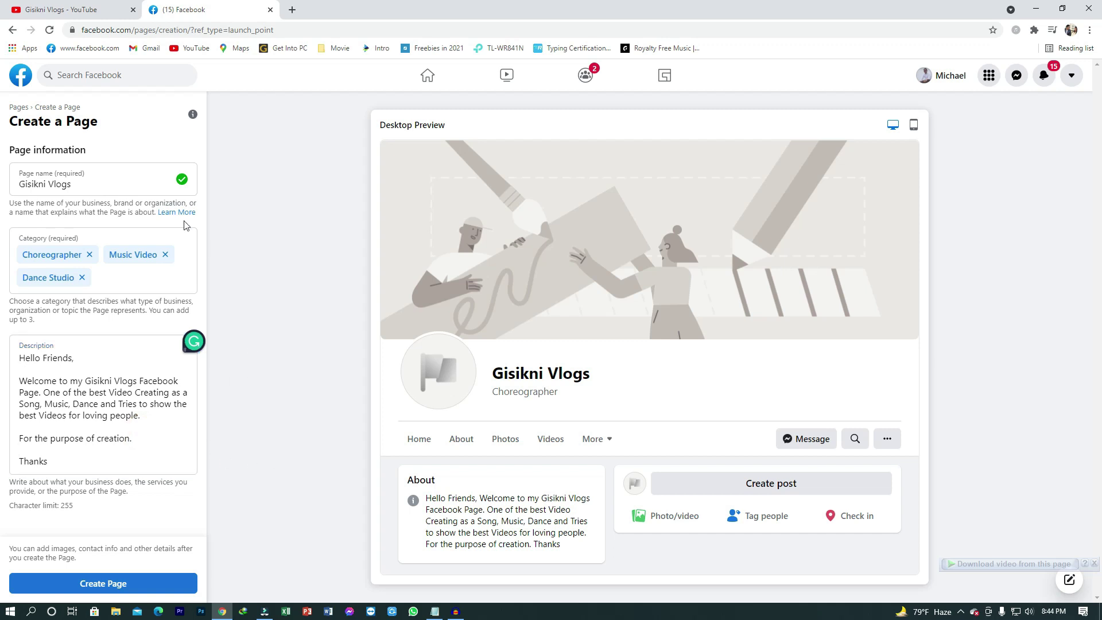
click(77, 325)
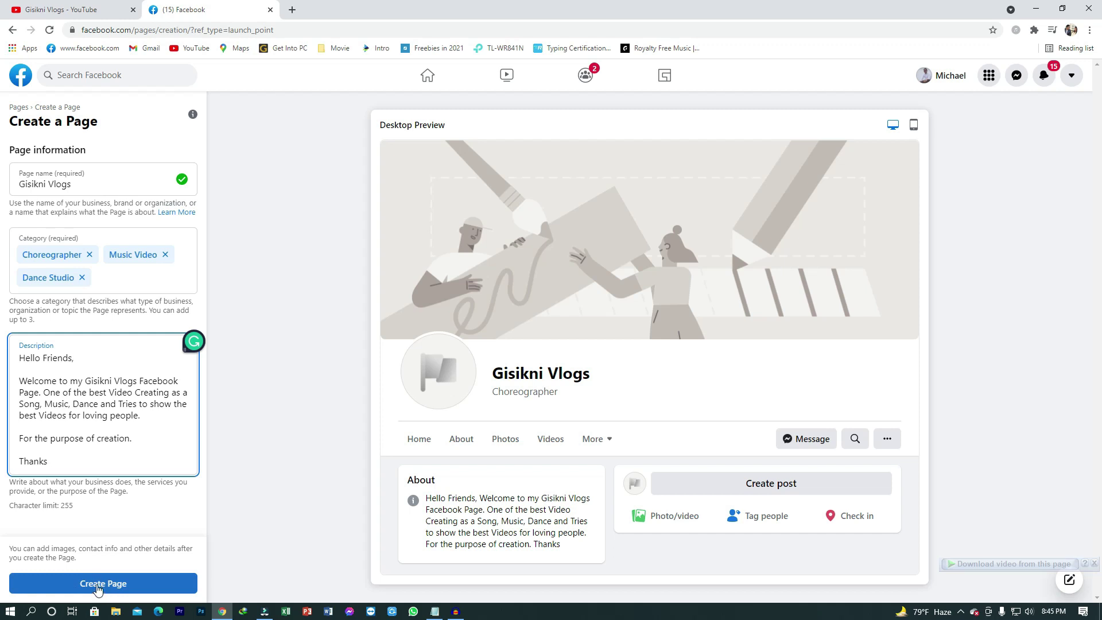
Step: Create the Gisikni Vlogs page and scroll the Set up your Page panel to Images
click(98, 586)
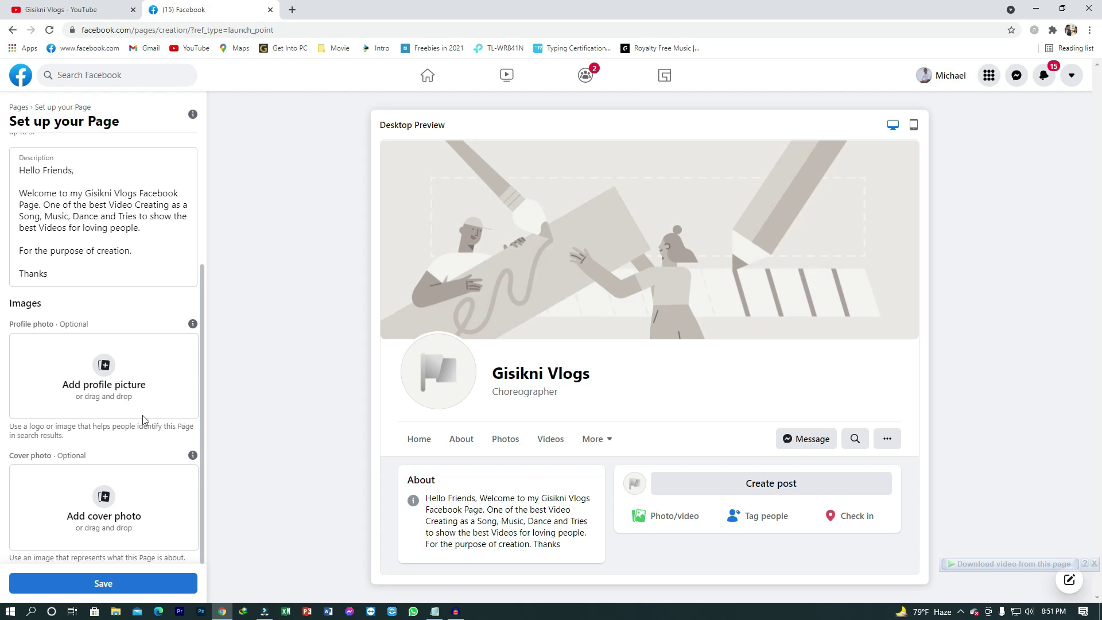
scroll(143, 415, up, 3)
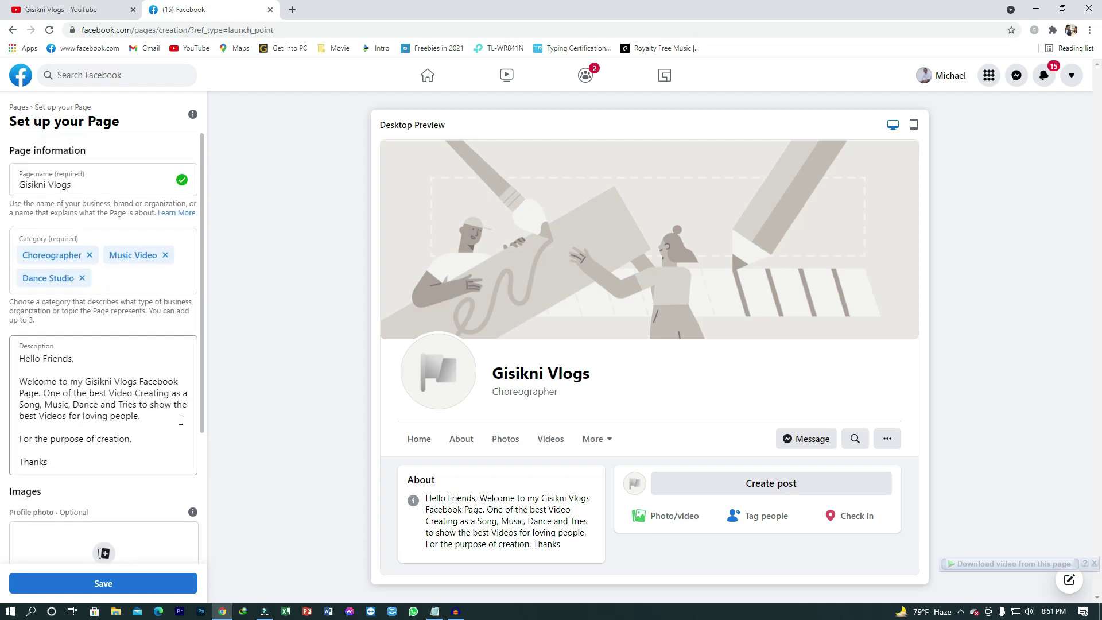
scroll(181, 420, down, 3)
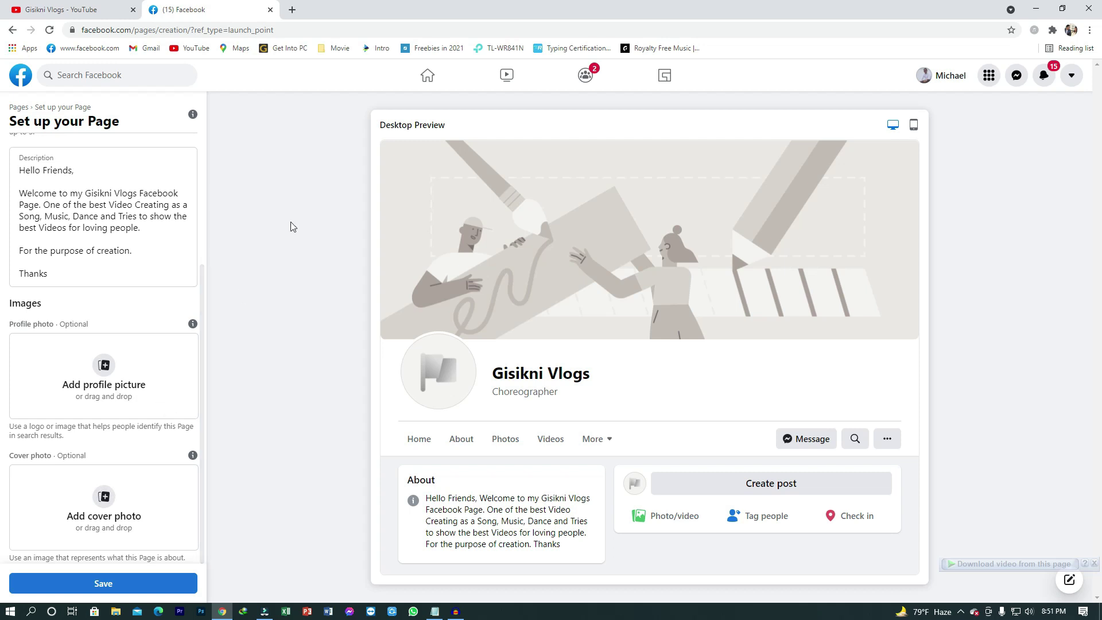
Step: Open canva.com in a new tab and enter a custom size of 2048 × 1152 px
click(292, 10)
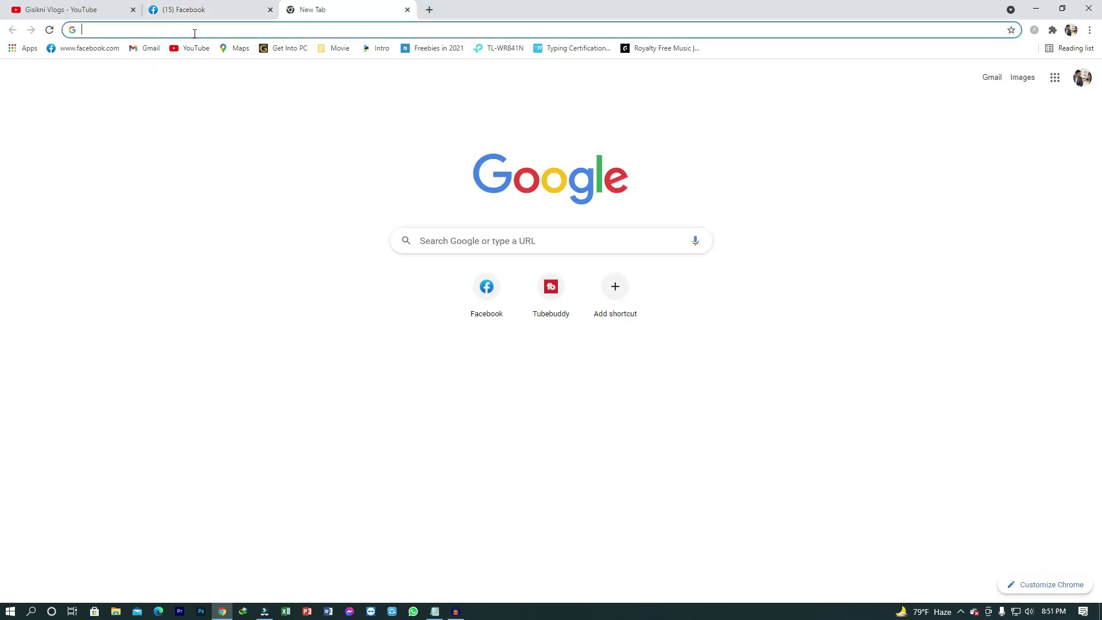
text(c)
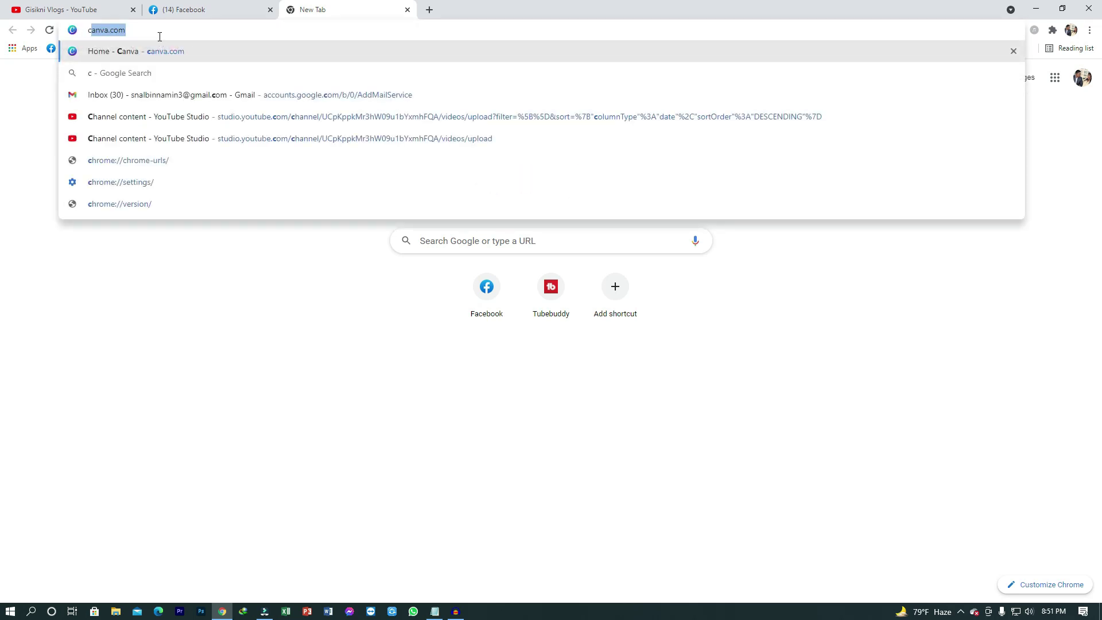
text(anva.com)
key(Return)
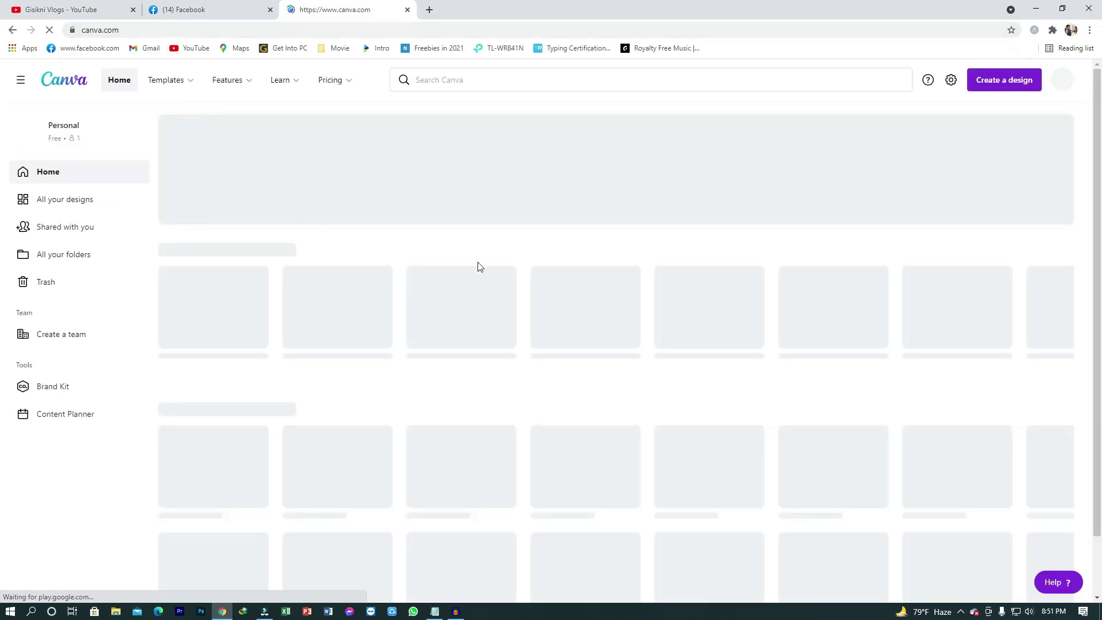
click(1030, 136)
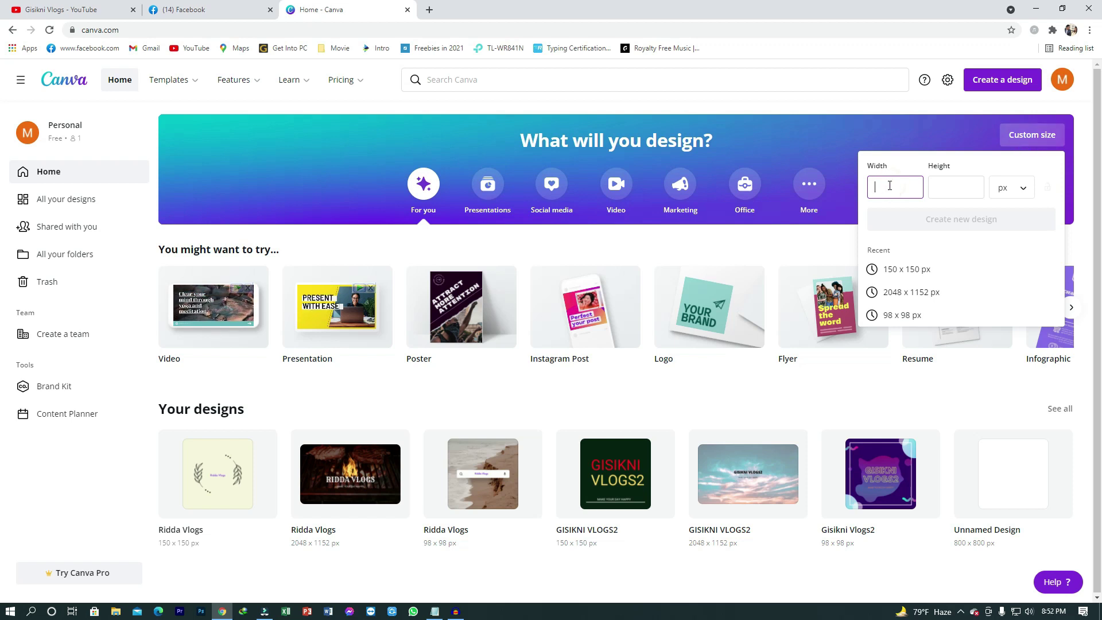
text(2048)
key(Tab)
text(1152)
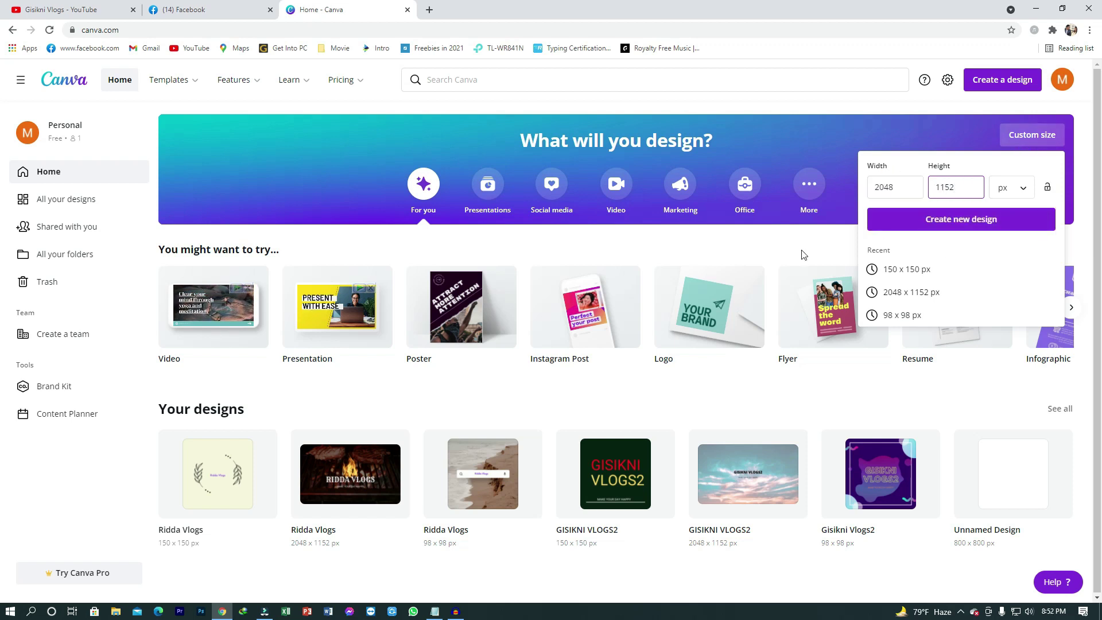
mouse_move(730, 289)
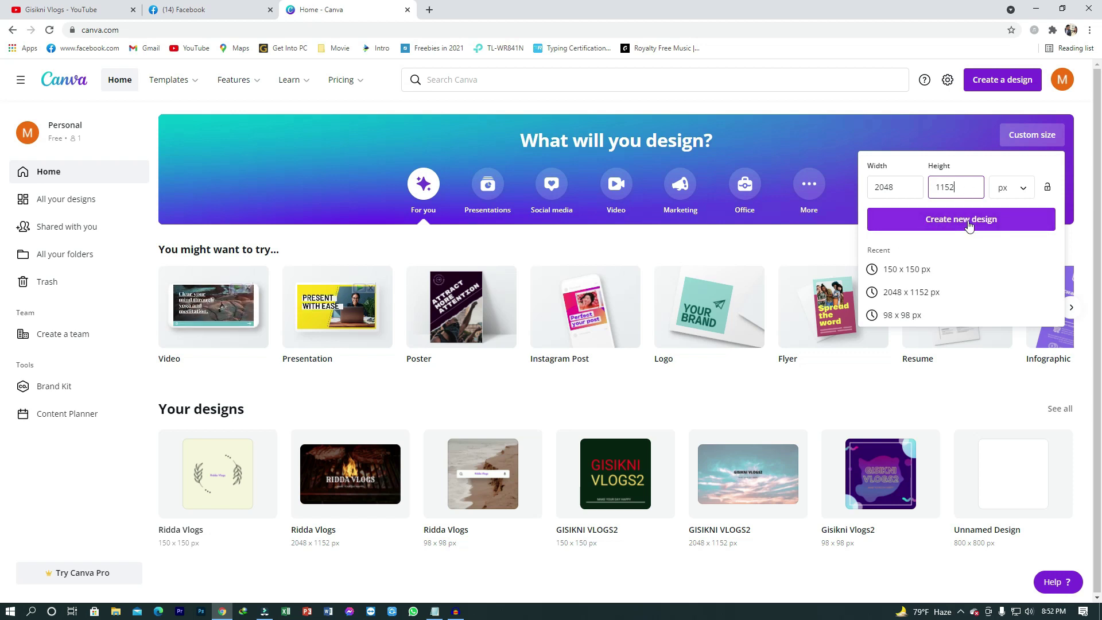
click(969, 224)
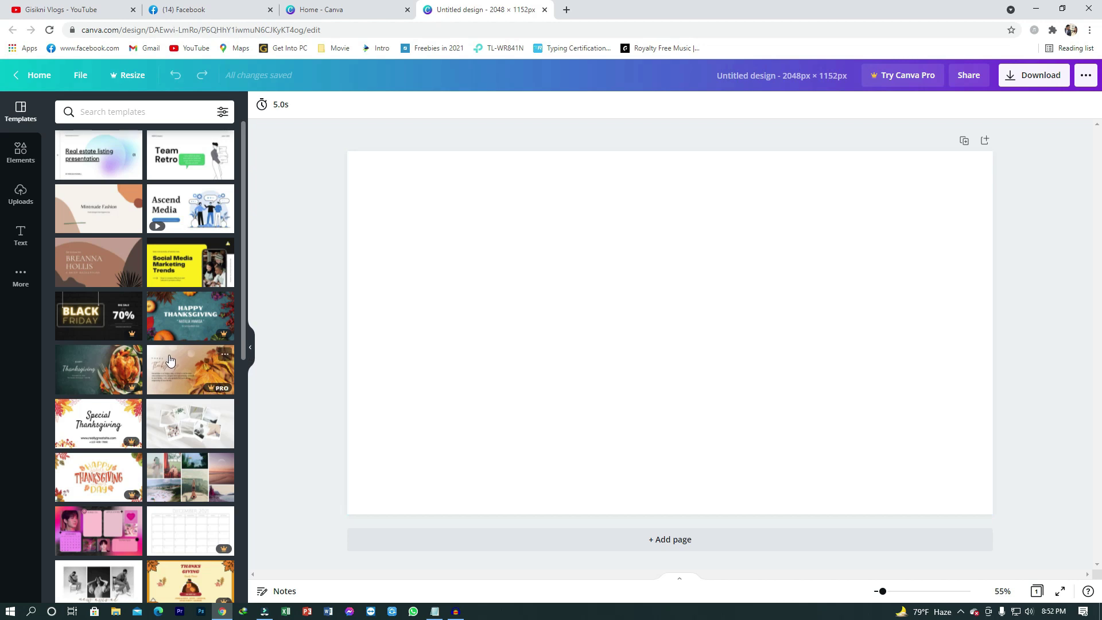
scroll(174, 358, down, 6)
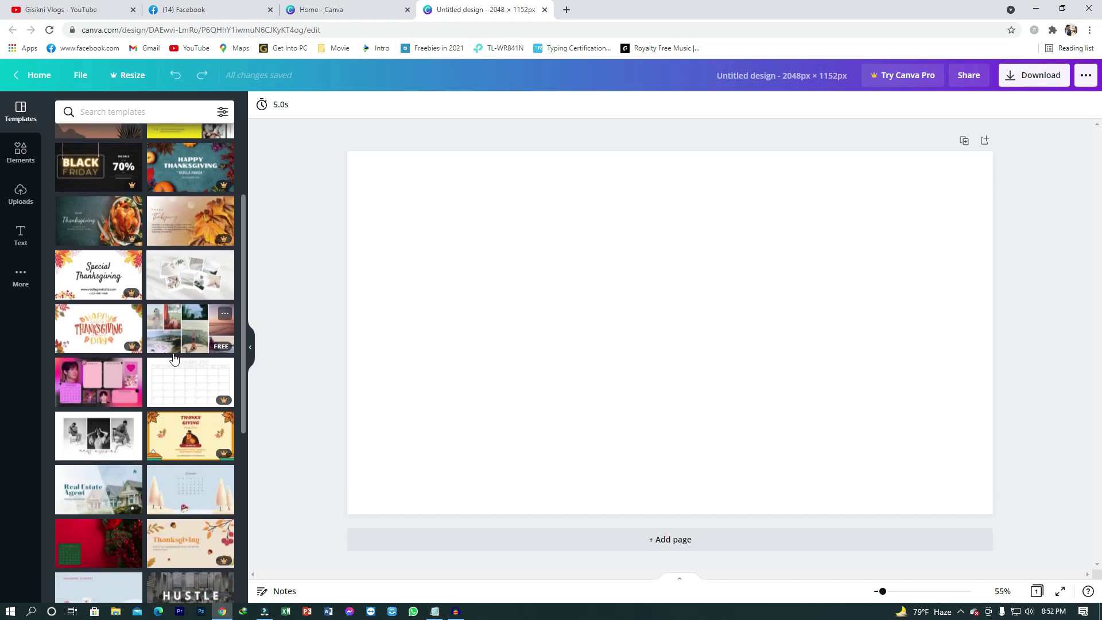
scroll(174, 358, down, 1)
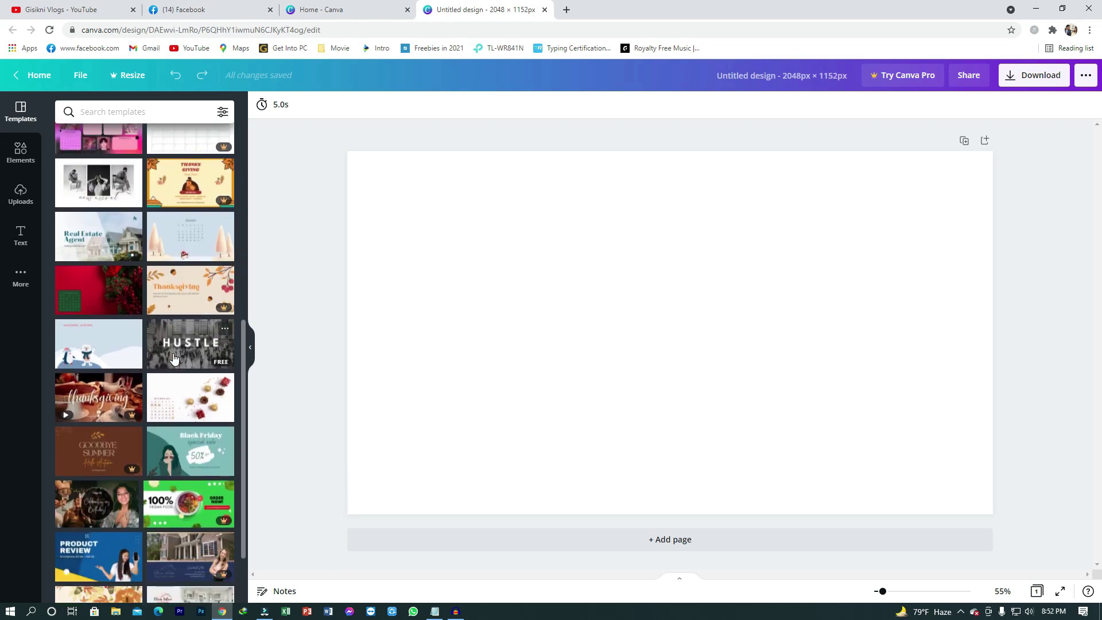
scroll(174, 358, down, 5)
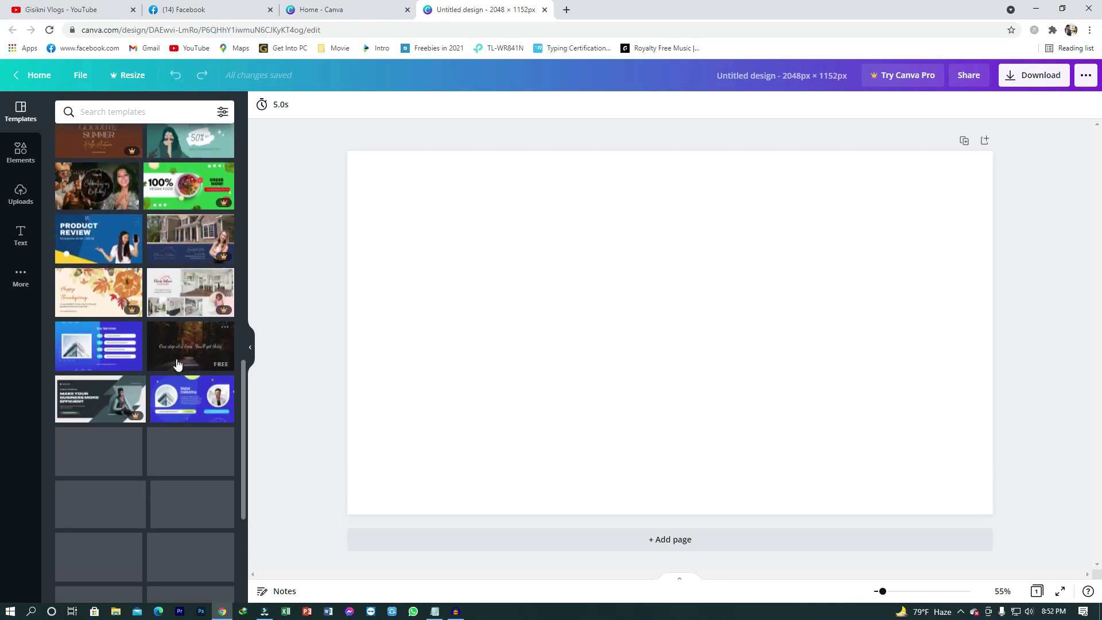
scroll(175, 365, down, 2)
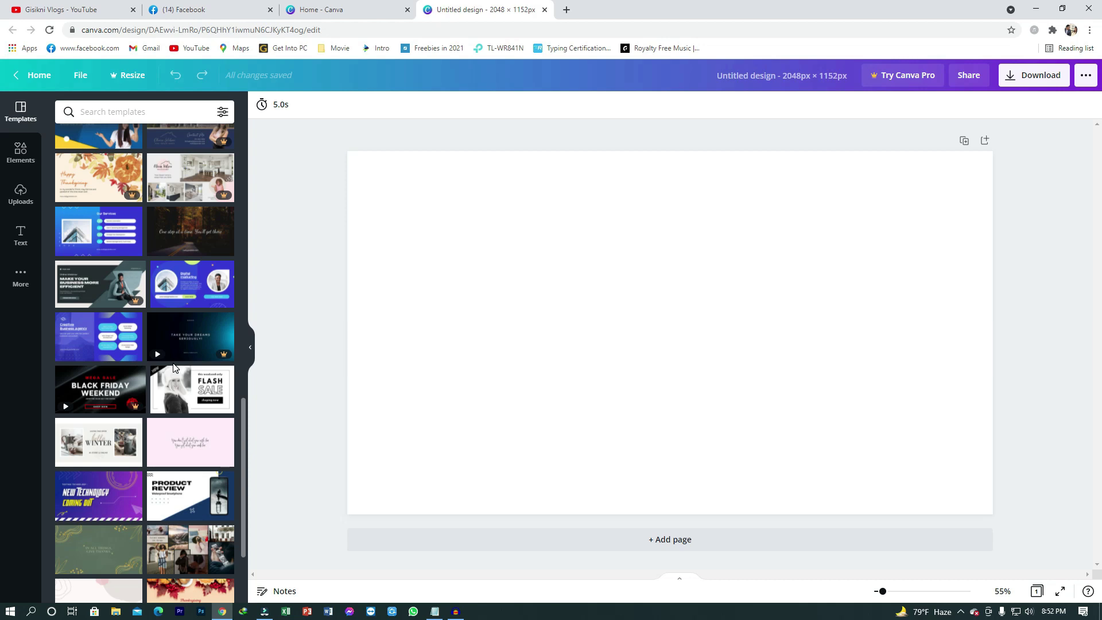
scroll(174, 367, down, 3)
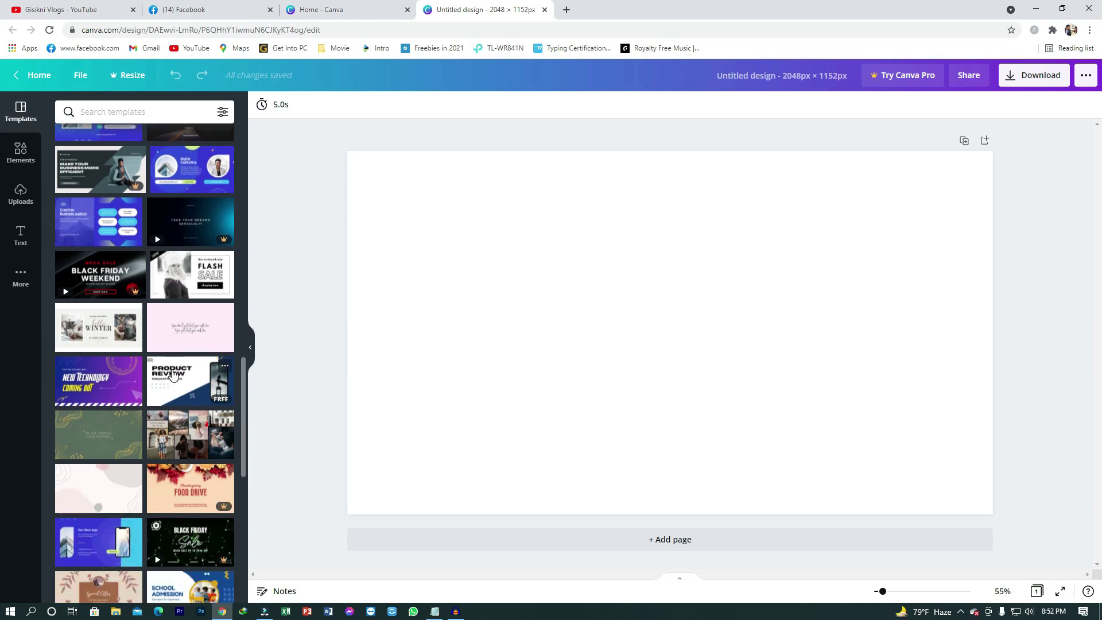
mouse_move(172, 373)
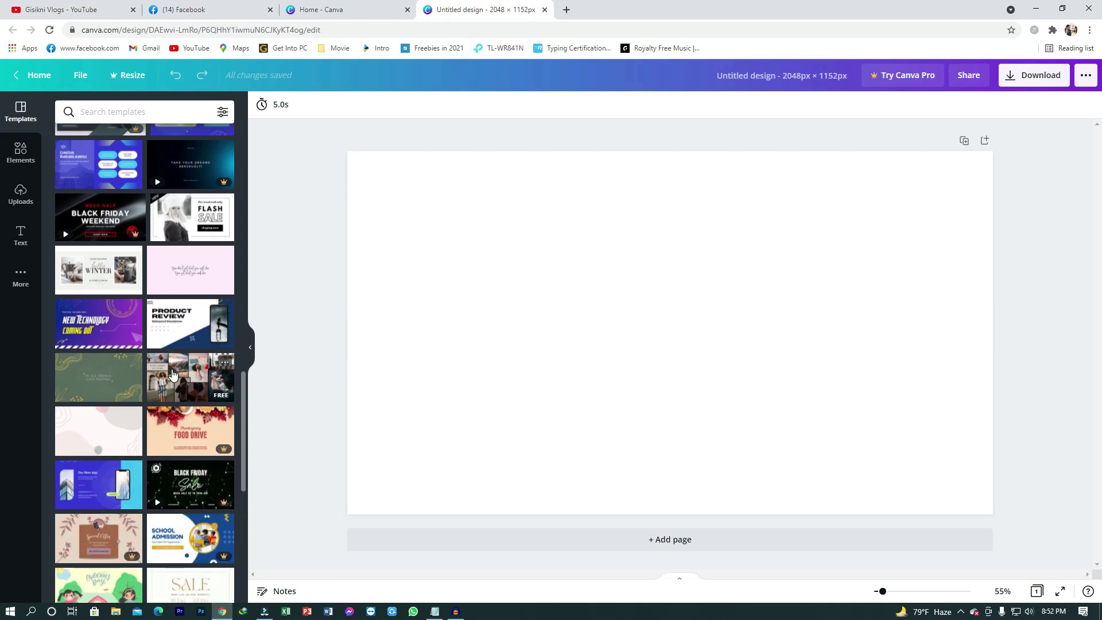
scroll(184, 374, down, 5)
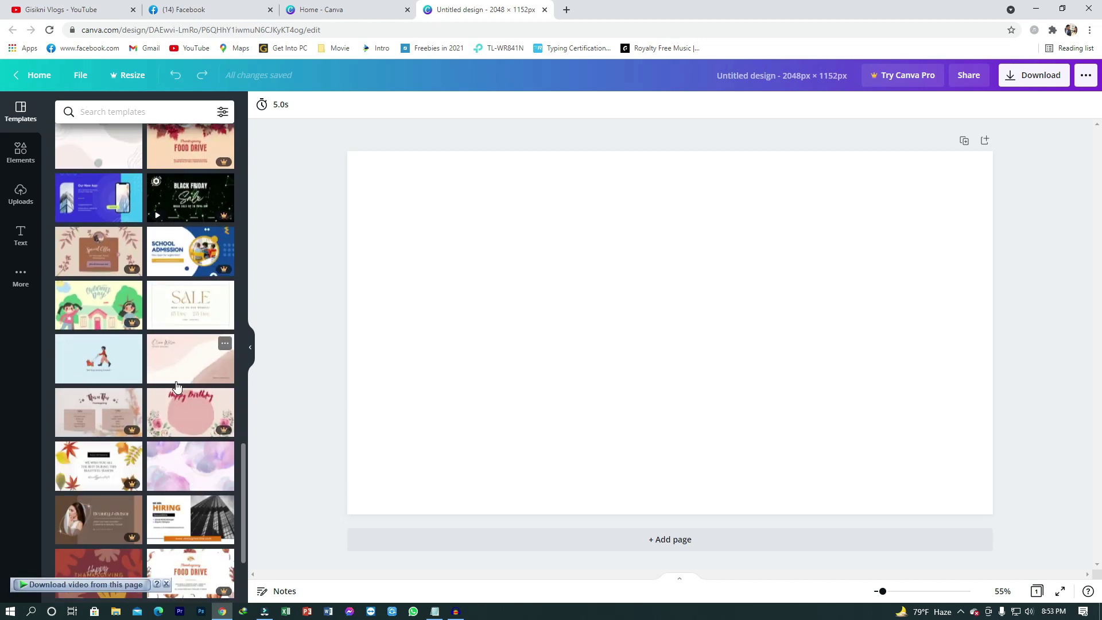
scroll(163, 390, down, 3)
scroll(162, 390, down, 3)
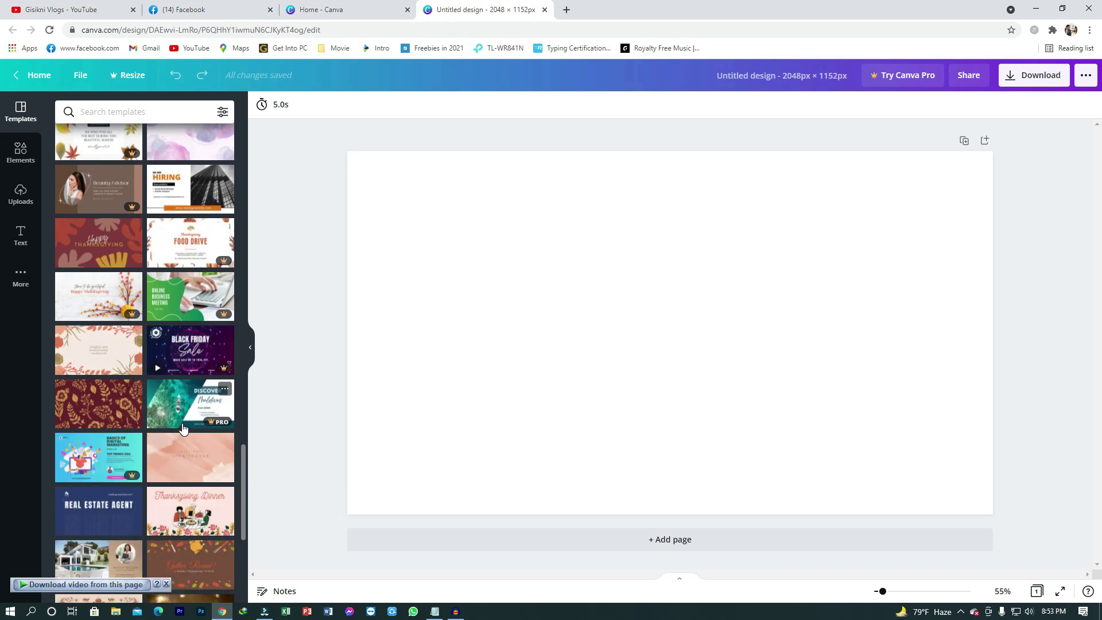
scroll(183, 428, down, 10)
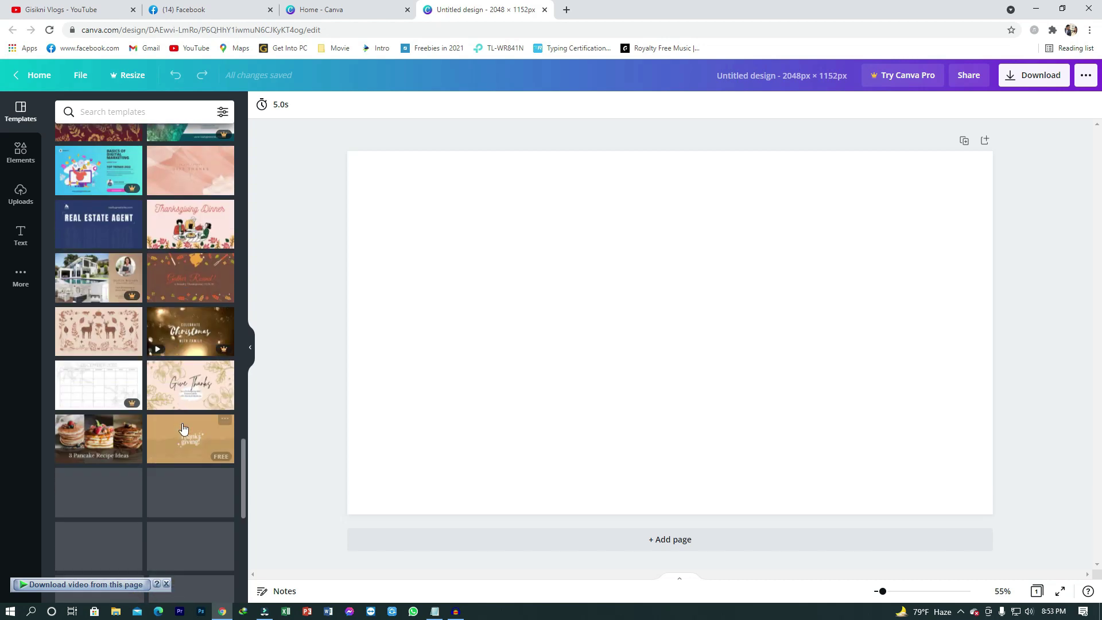
scroll(183, 427, down, 5)
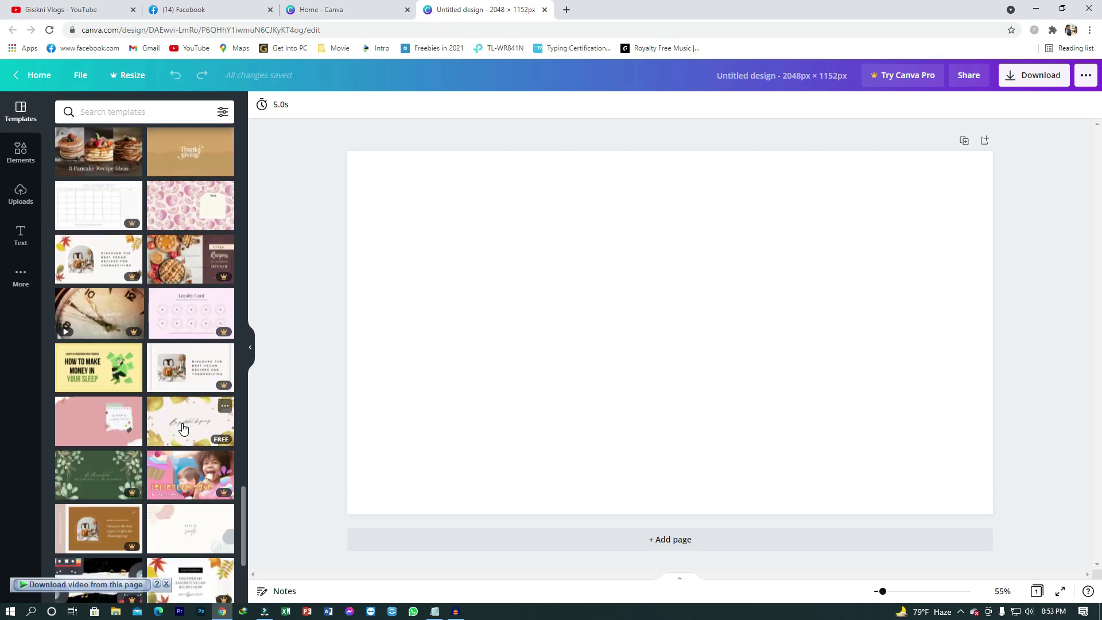
scroll(183, 427, down, 5)
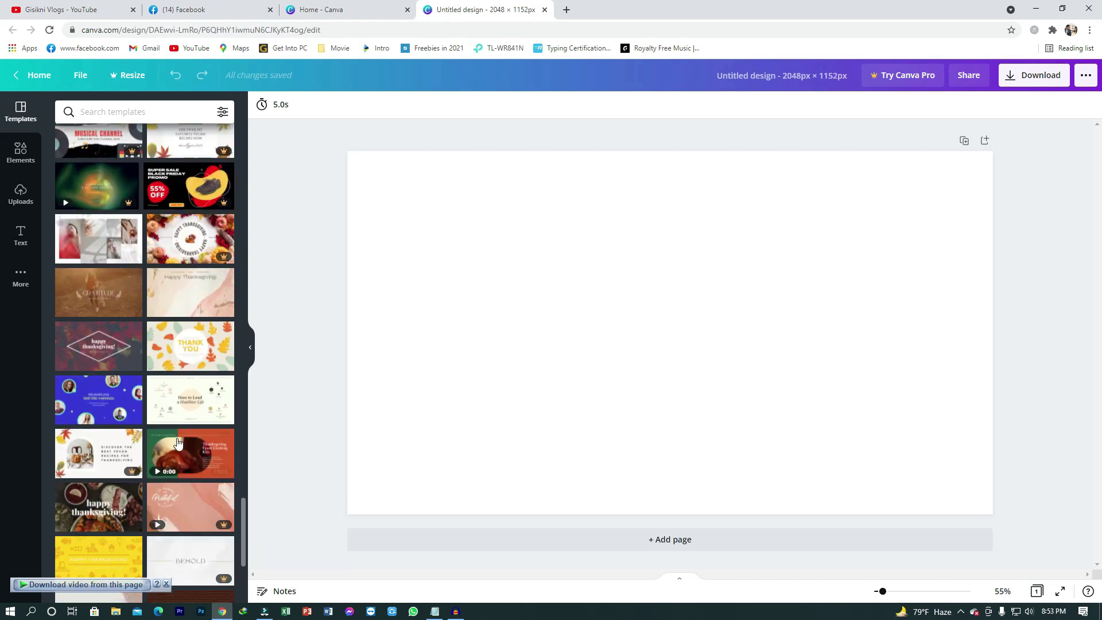
Step: Apply the dark Earth template and retitle it 'Unlimited Entertainment' with the name line 'GISIKNI VLOGS'
click(190, 346)
text(U)
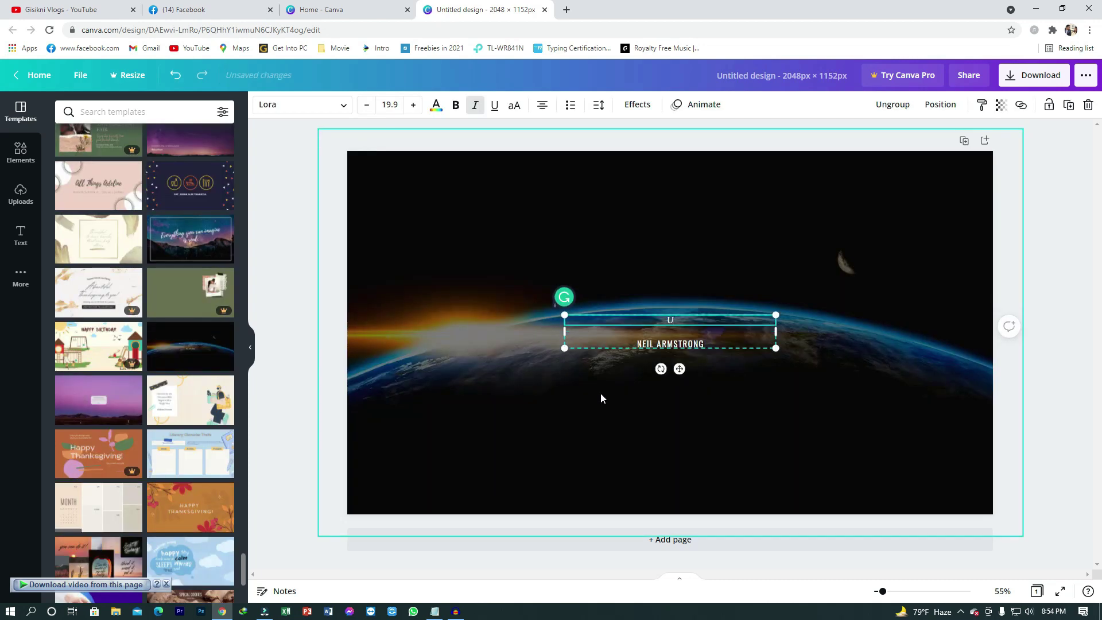
text(nlimited Entertainment)
triple_click(671, 343)
key(BackSpace)
text(GISIKNI)
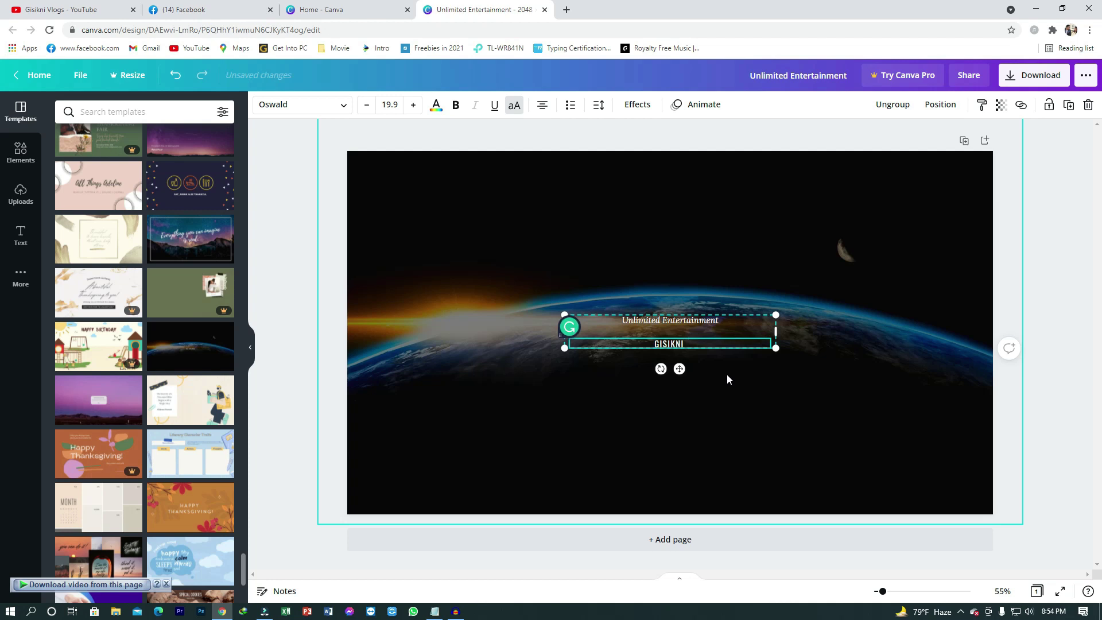
text( VLOGS)
Step: Download the finished Earth banner as a PNG
click(601, 350)
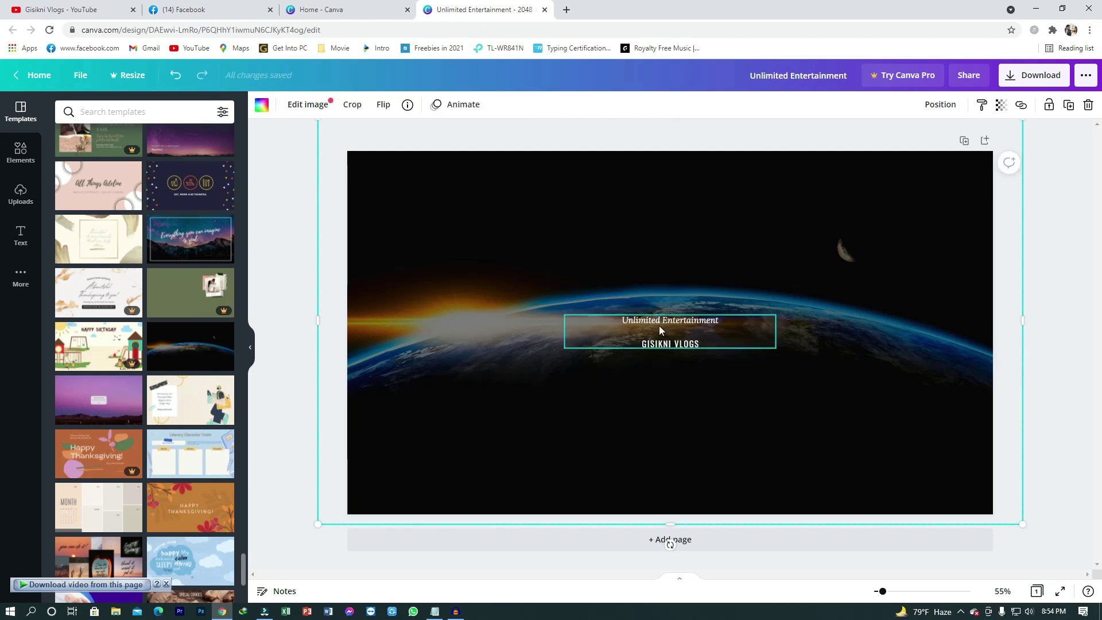
click(1036, 75)
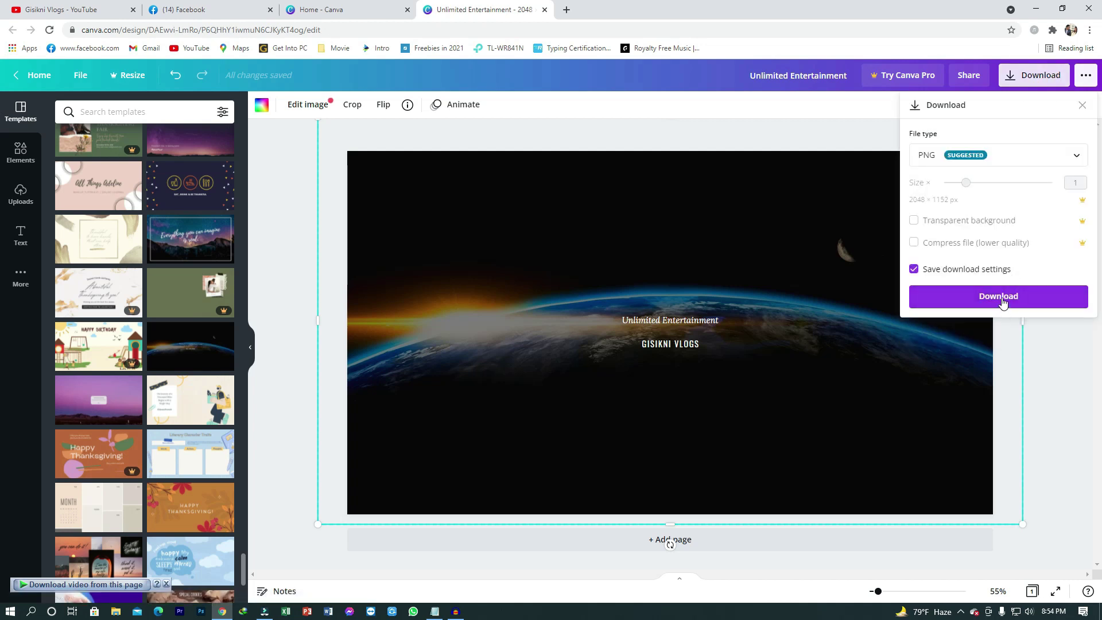
click(1001, 302)
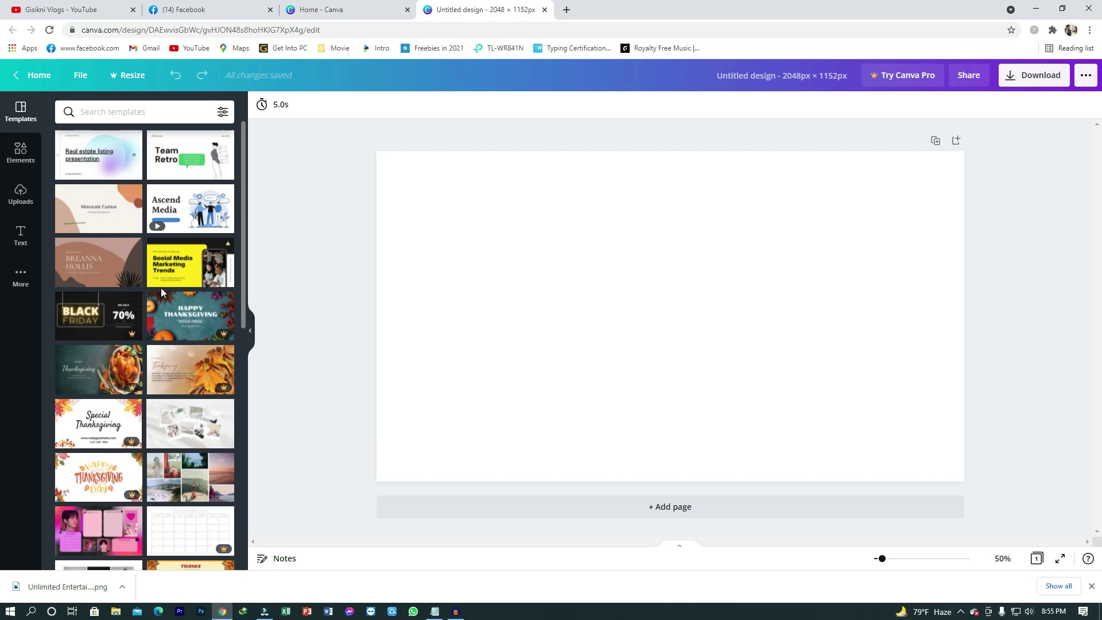
Step: Change the dance template's title to GISIKNI VLOGS over DANCE TO THE SONG
scroll(160, 293, down, 3)
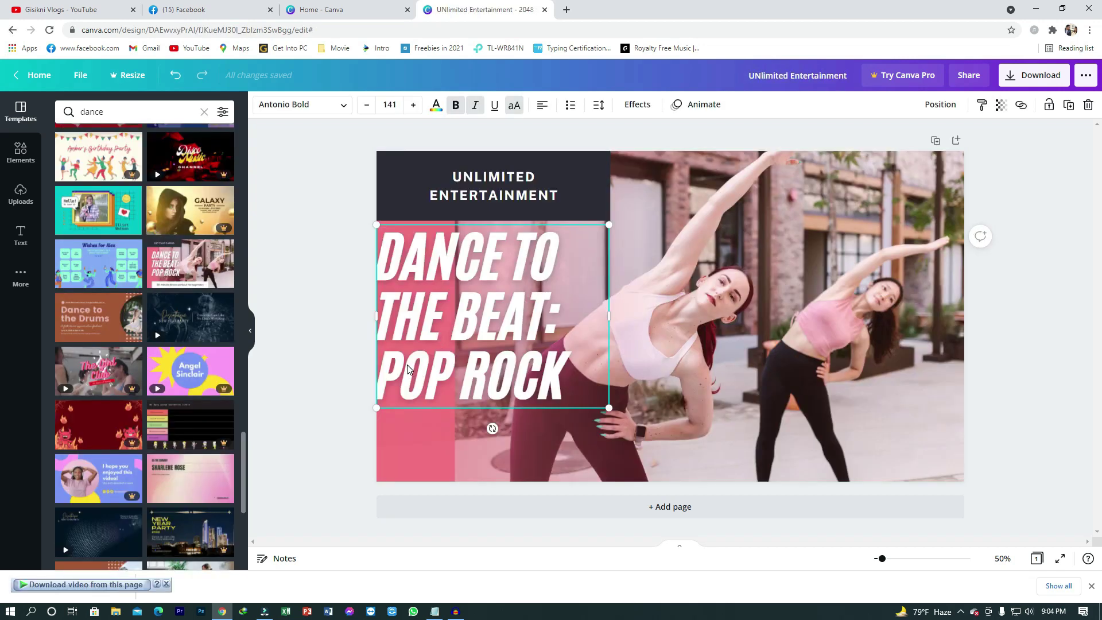
double_click(420, 376)
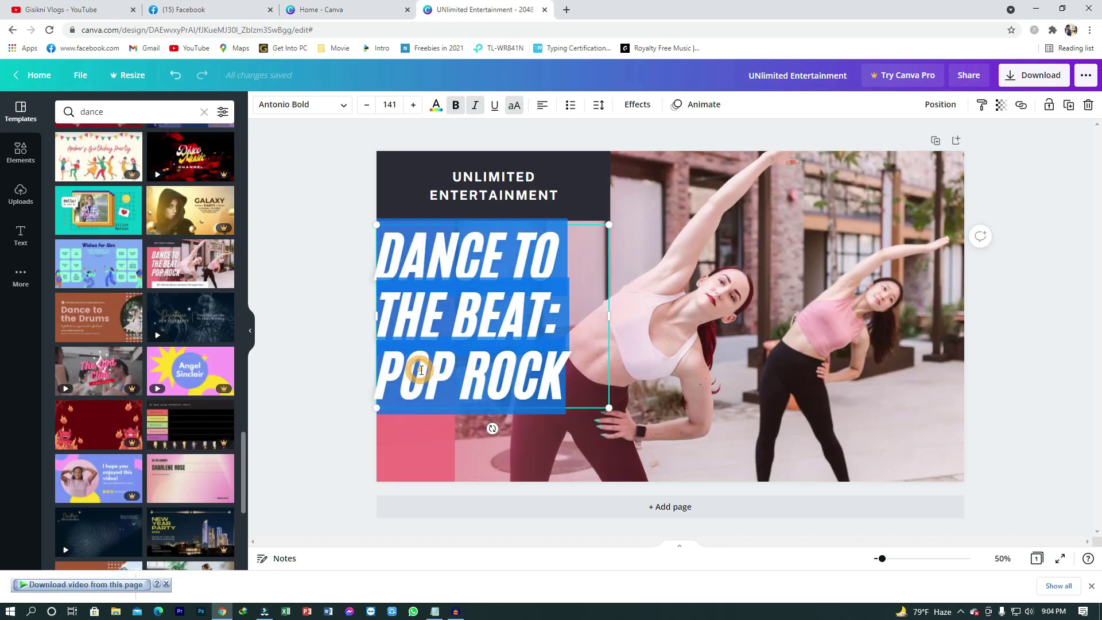
click(582, 377)
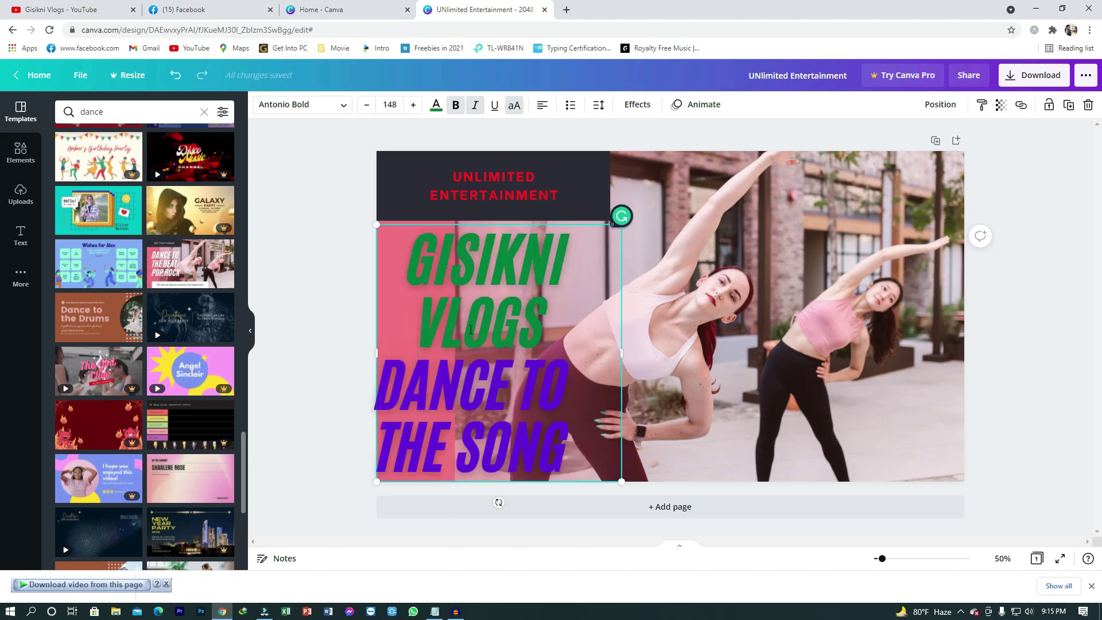
key(BackSpace)
key(BackSpace)
key(BackSpace)
key(BackSpace)
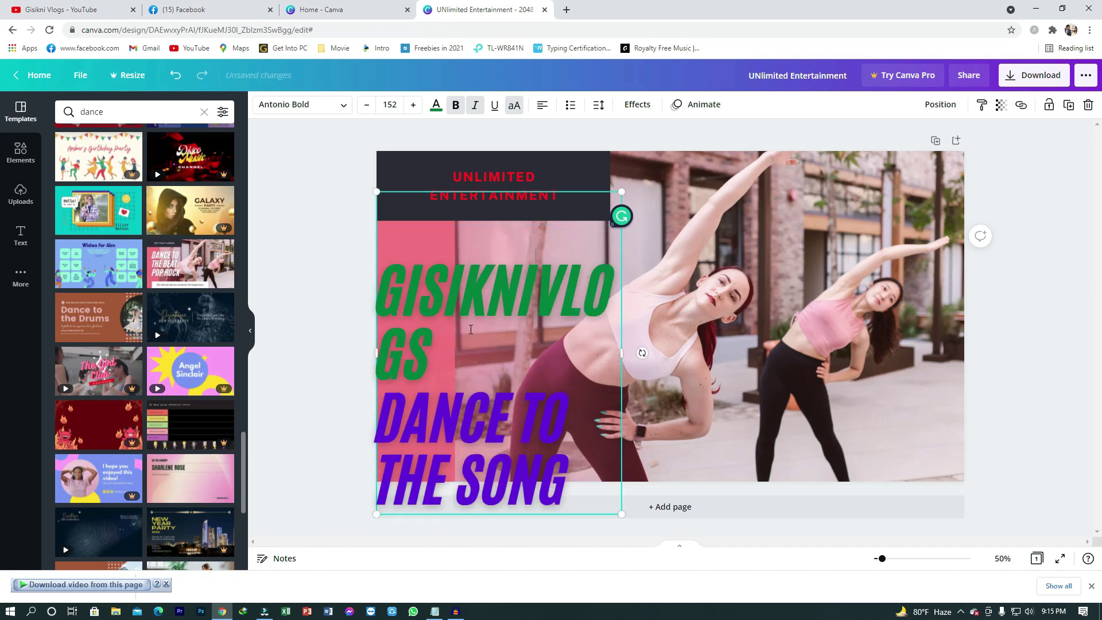
click(695, 438)
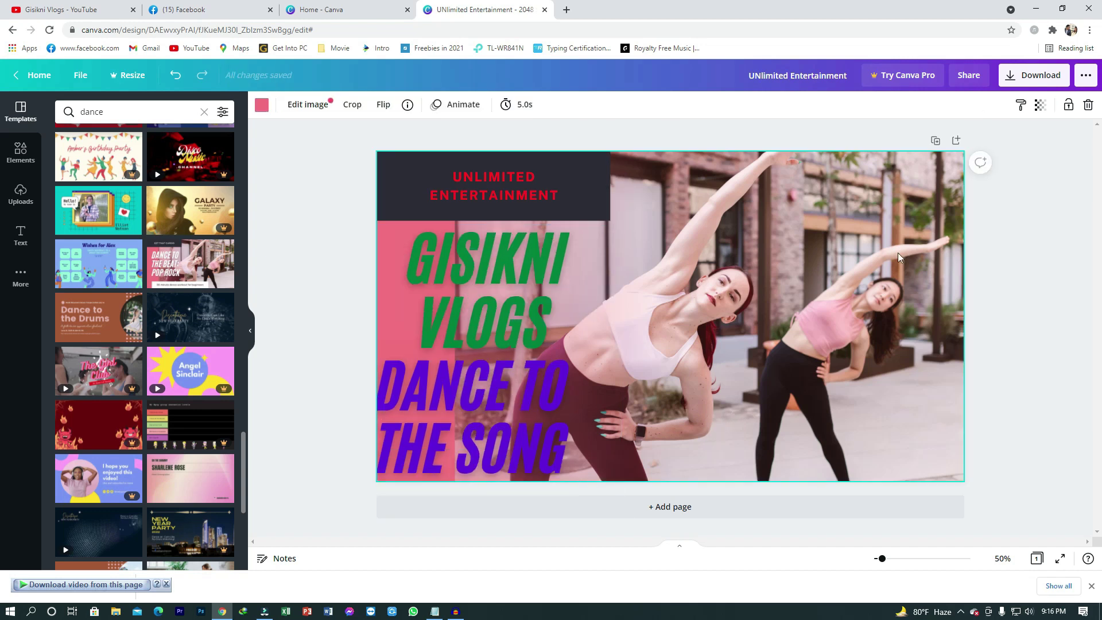
click(1033, 76)
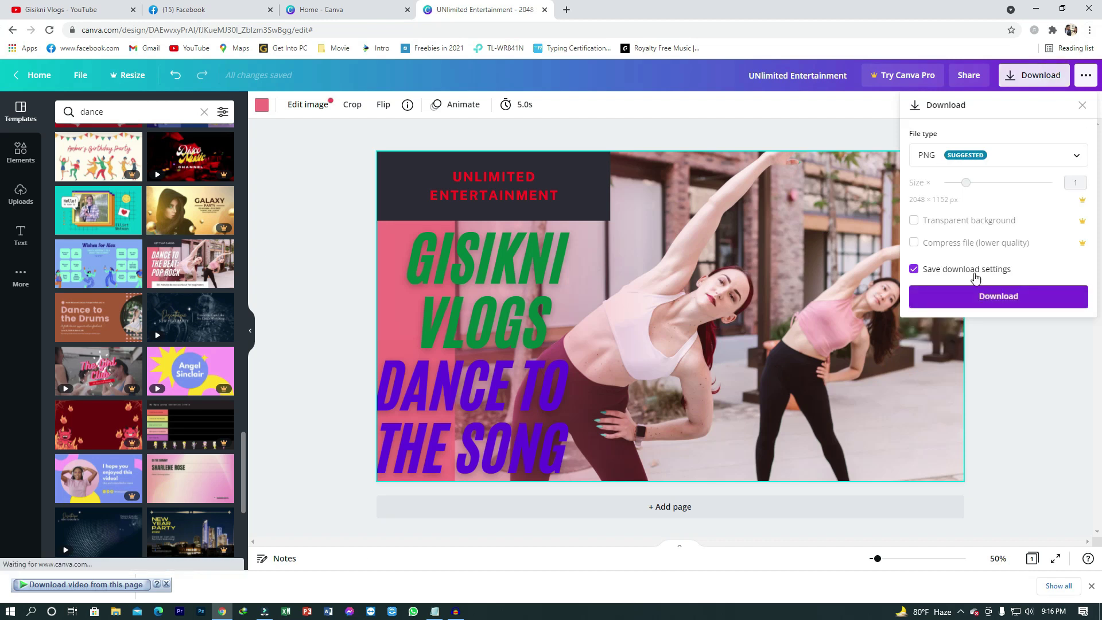
Step: Download the dance design as a PNG and return to the Facebook Page setup in Chrome
click(1003, 297)
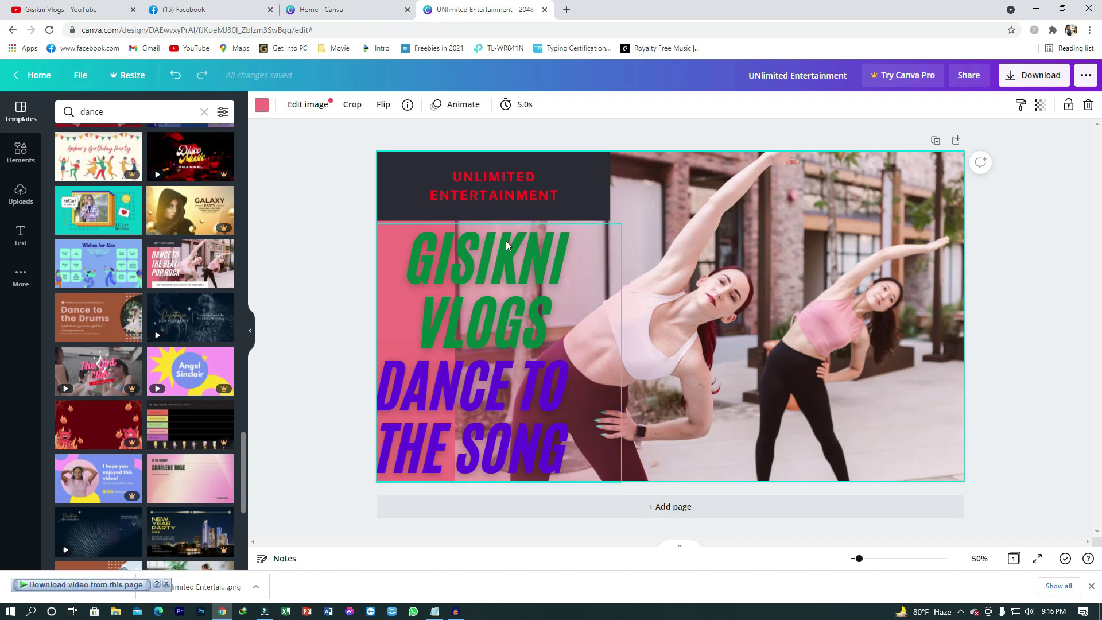
drag(616, 431, 618, 429)
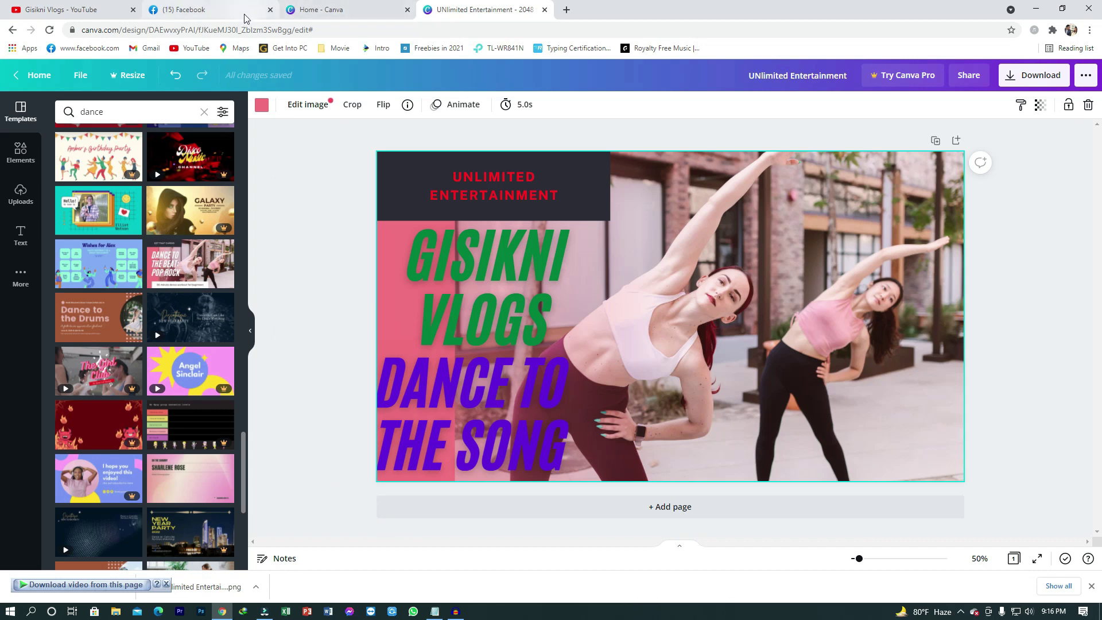
click(244, 16)
click(316, 10)
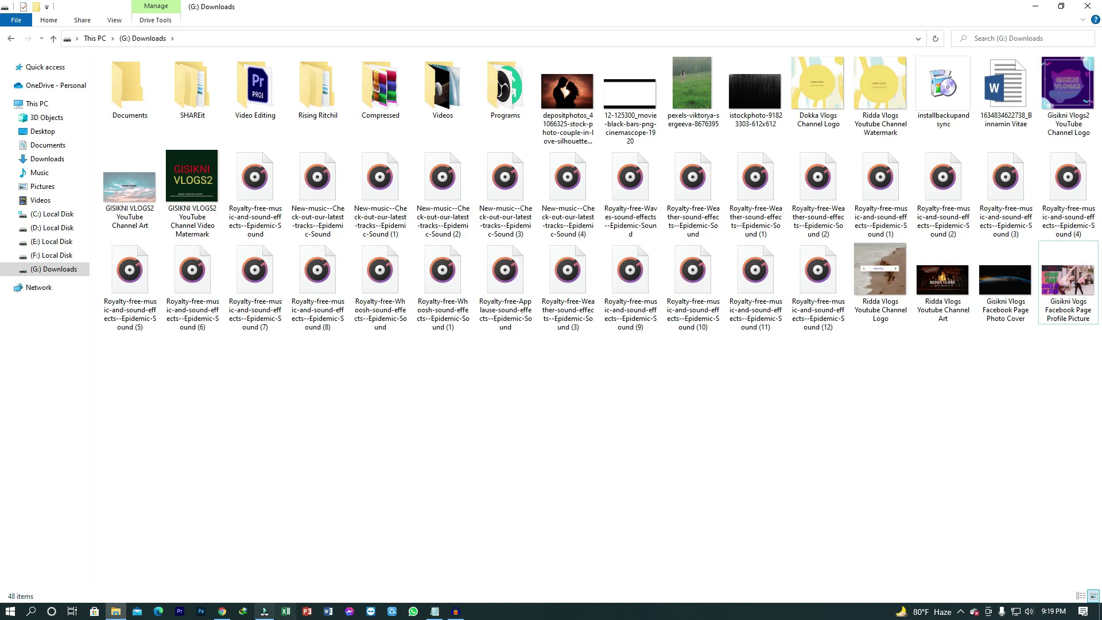
click(222, 612)
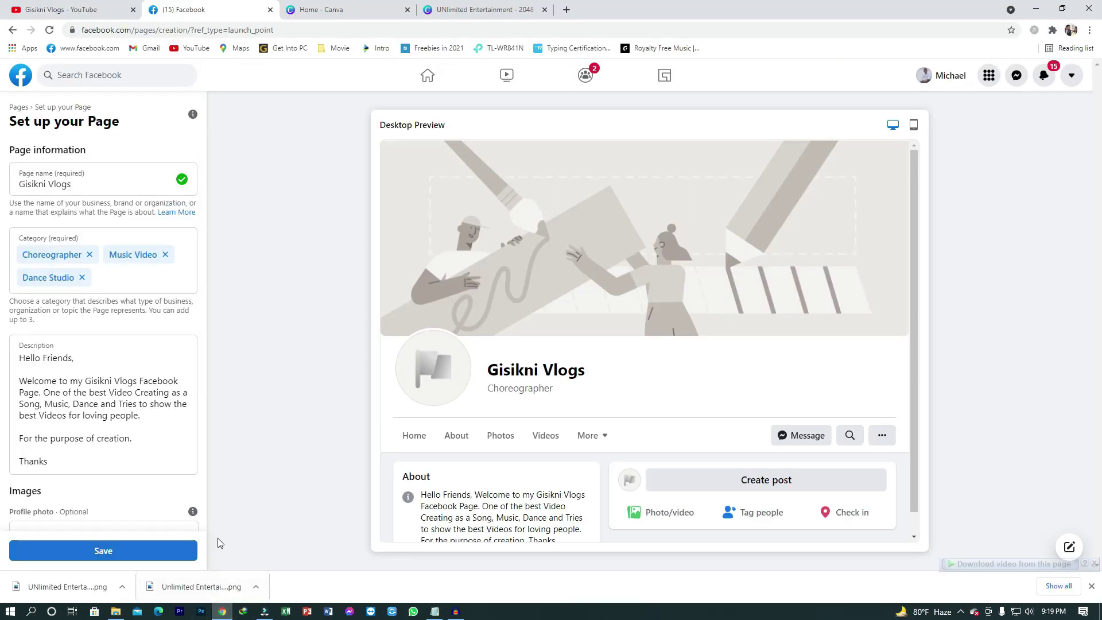
scroll(149, 436, down, 4)
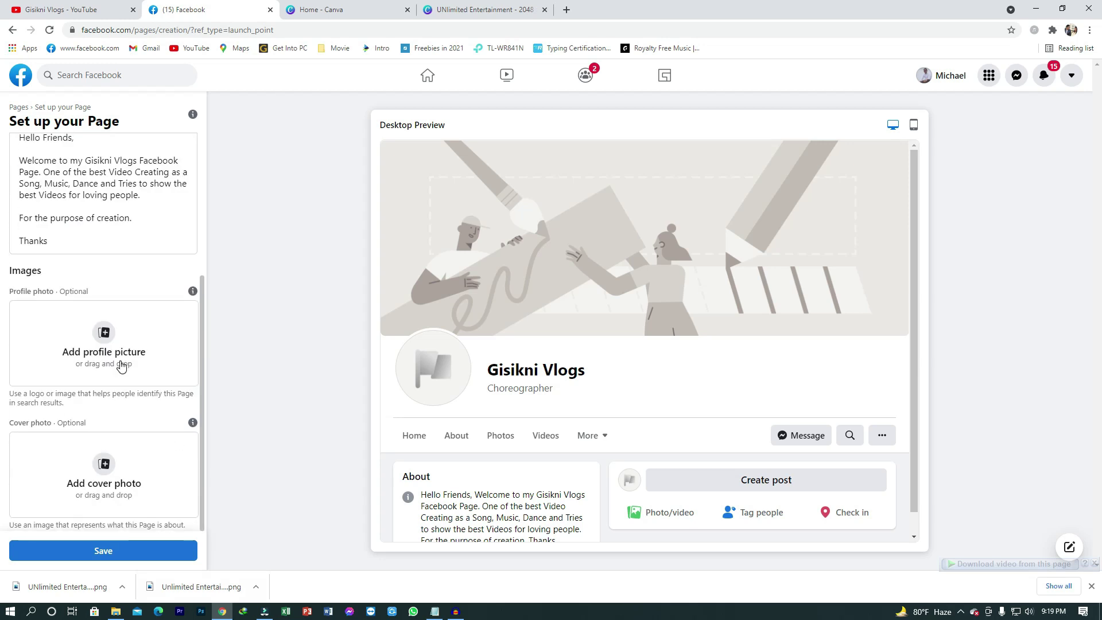
click(104, 338)
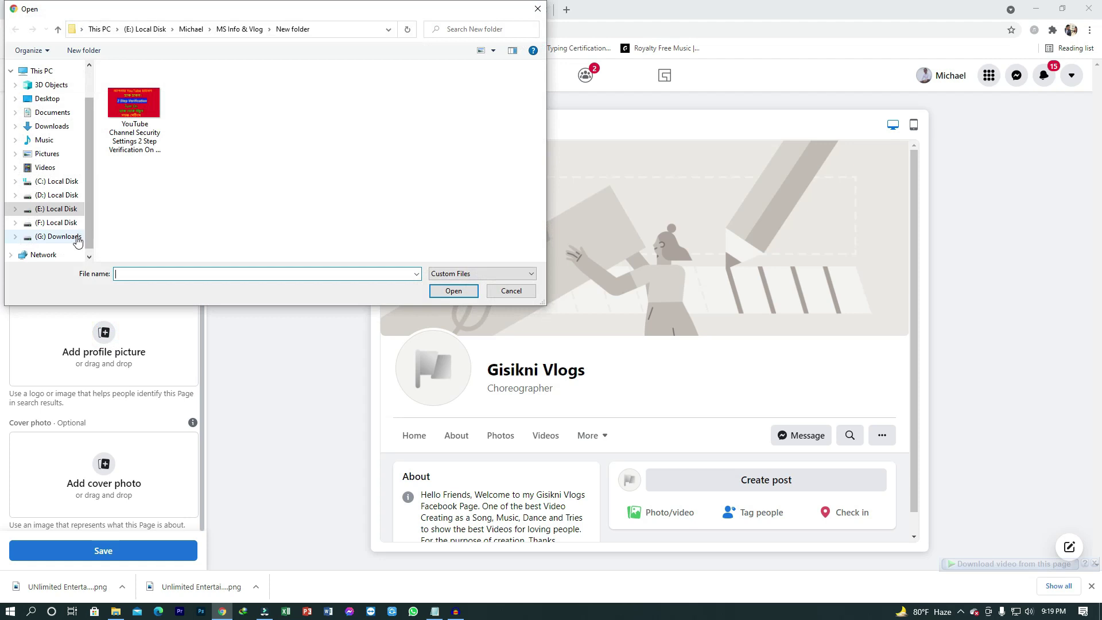
click(57, 236)
scroll(241, 207, down, 1)
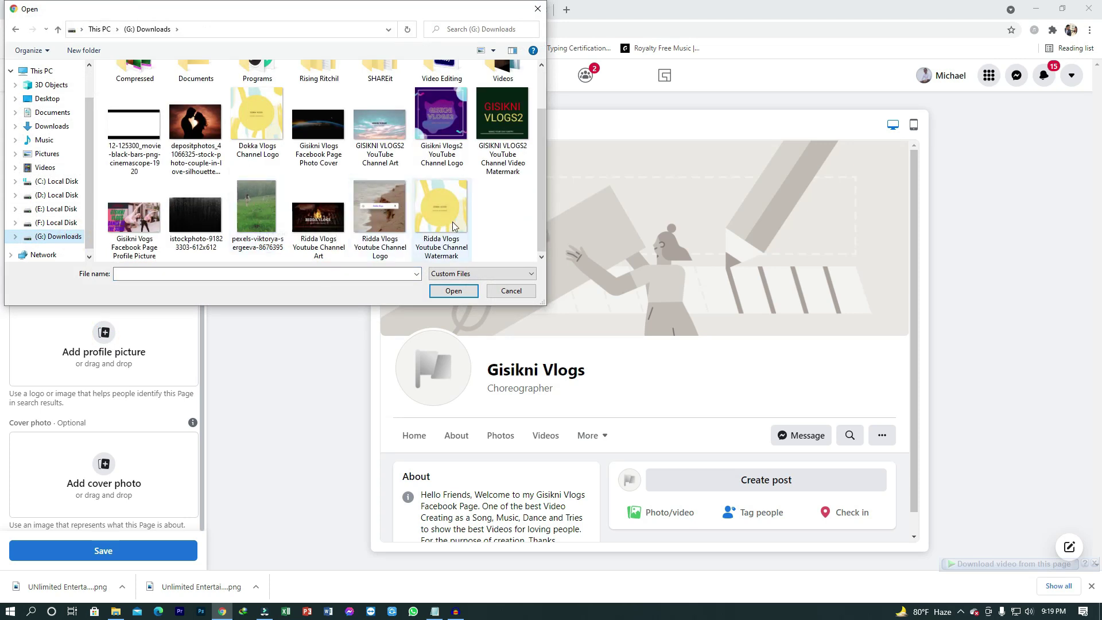
double_click(138, 229)
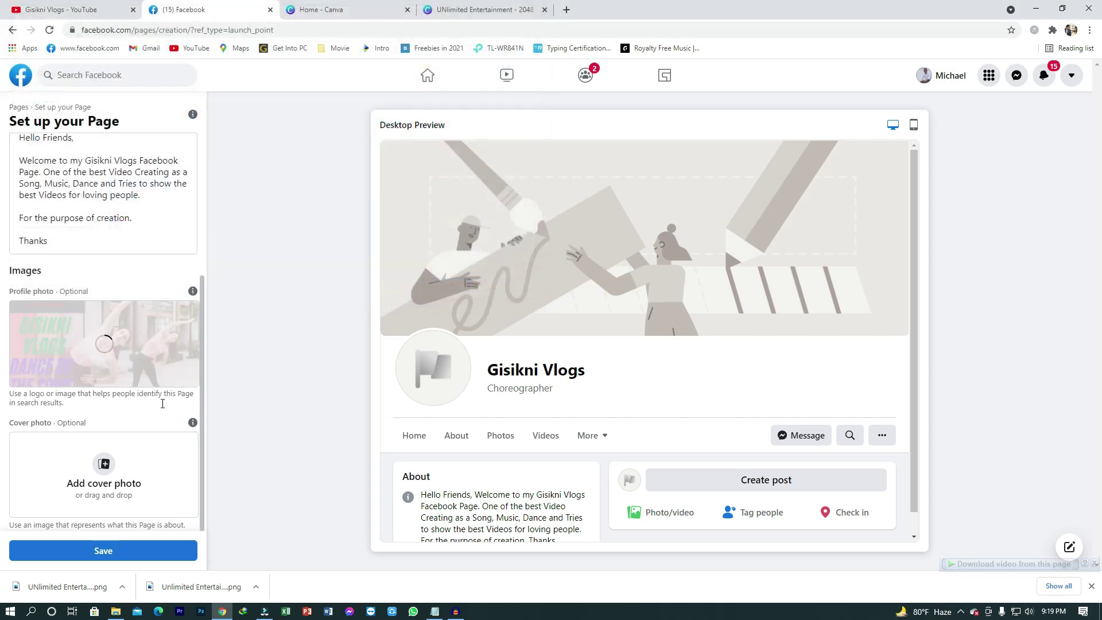
click(104, 466)
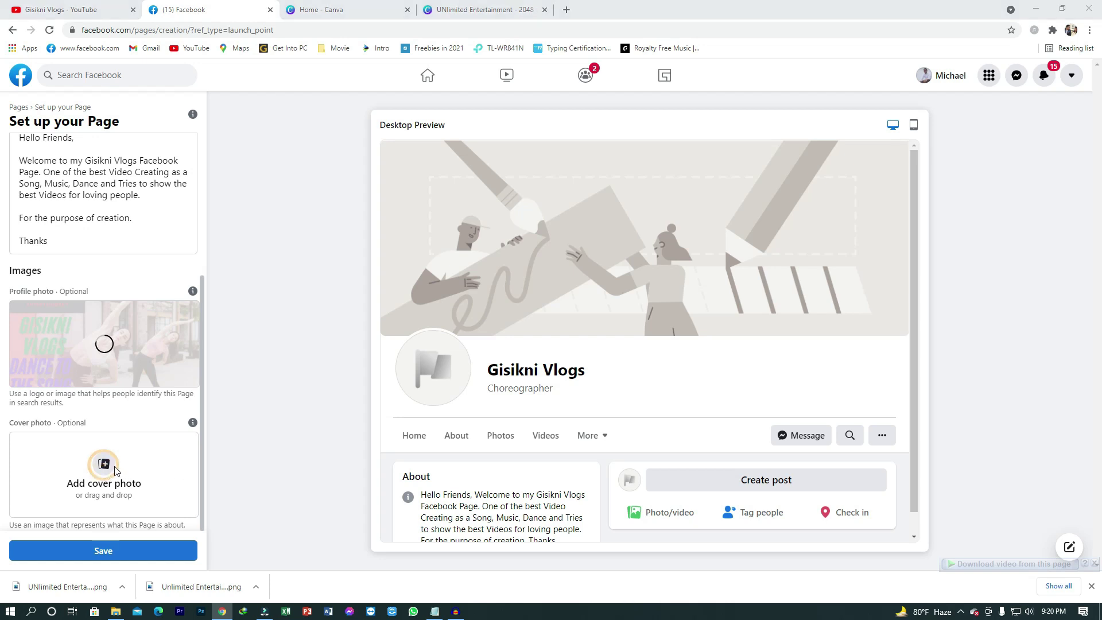
Step: Set 'Ridda Vlogs Youtube Channel Art' as the cover photo, nudge it upward, and save the Page
scroll(298, 243, down, 1)
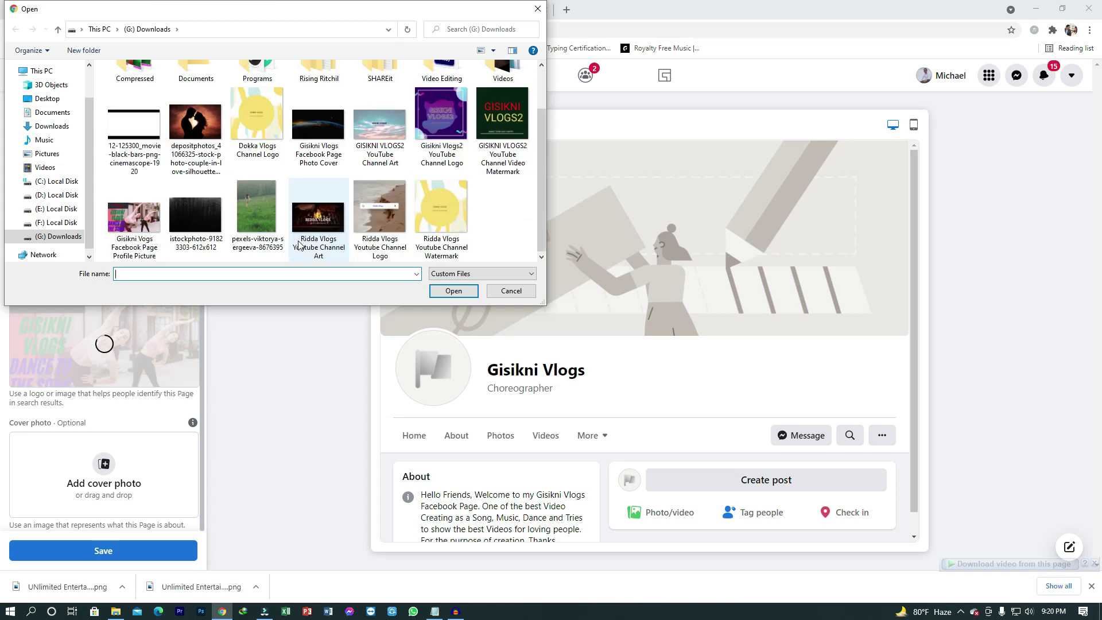
double_click(297, 245)
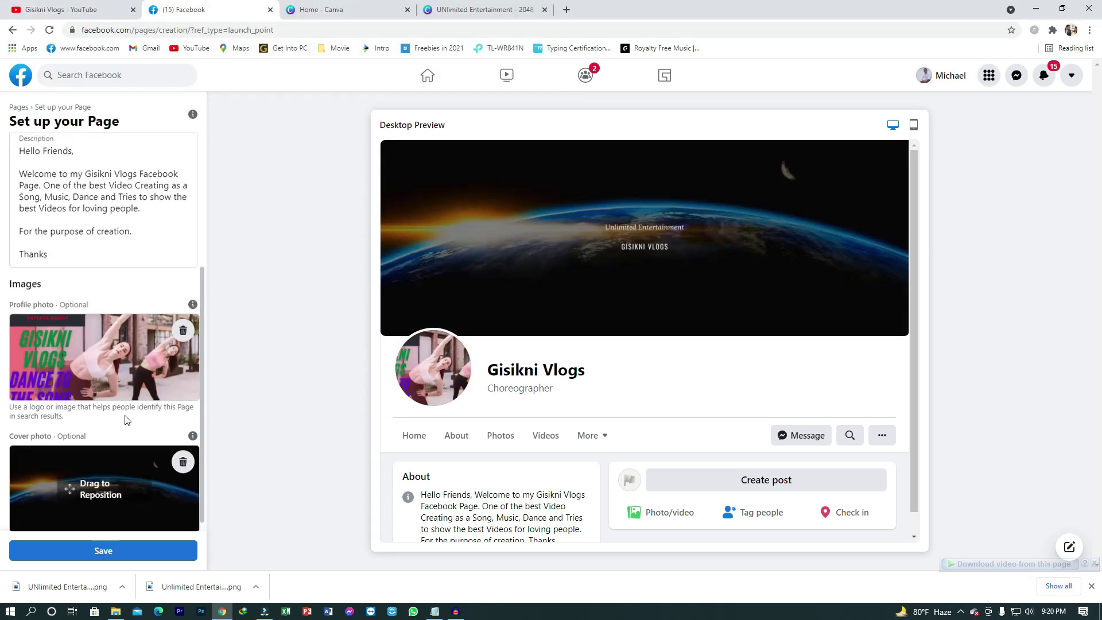
scroll(126, 419, up, 4)
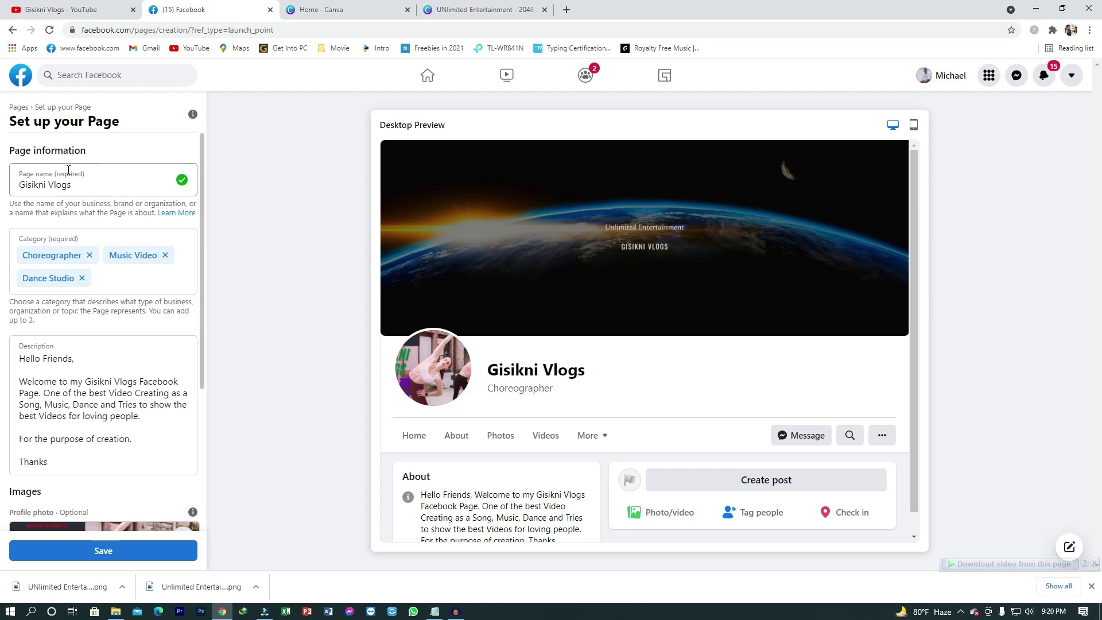
scroll(123, 192, down, 4)
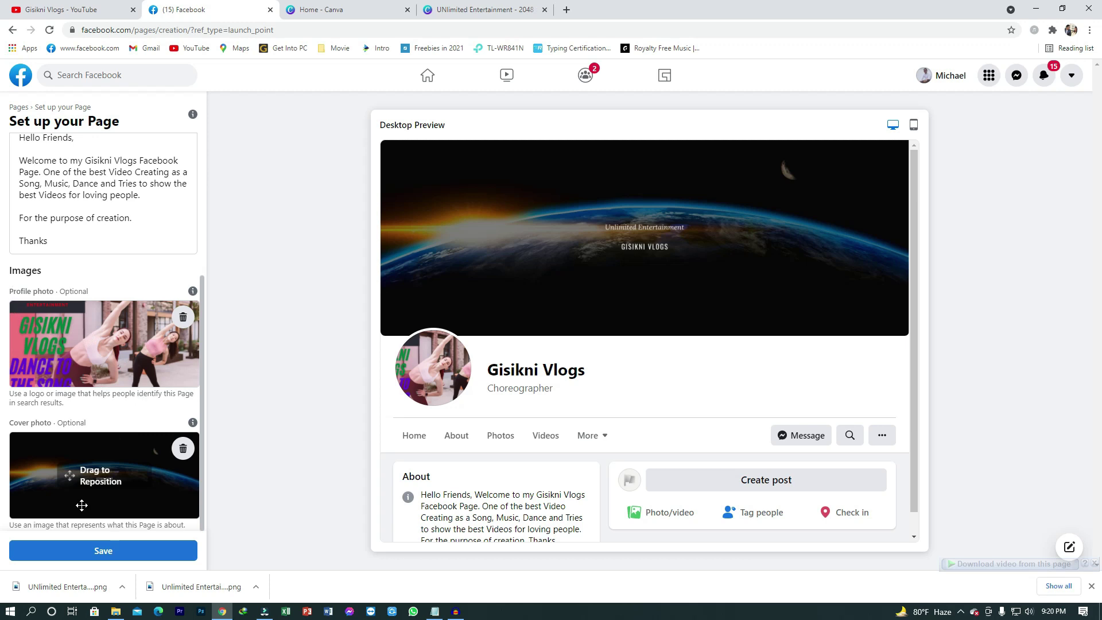
drag(127, 509, 124, 512)
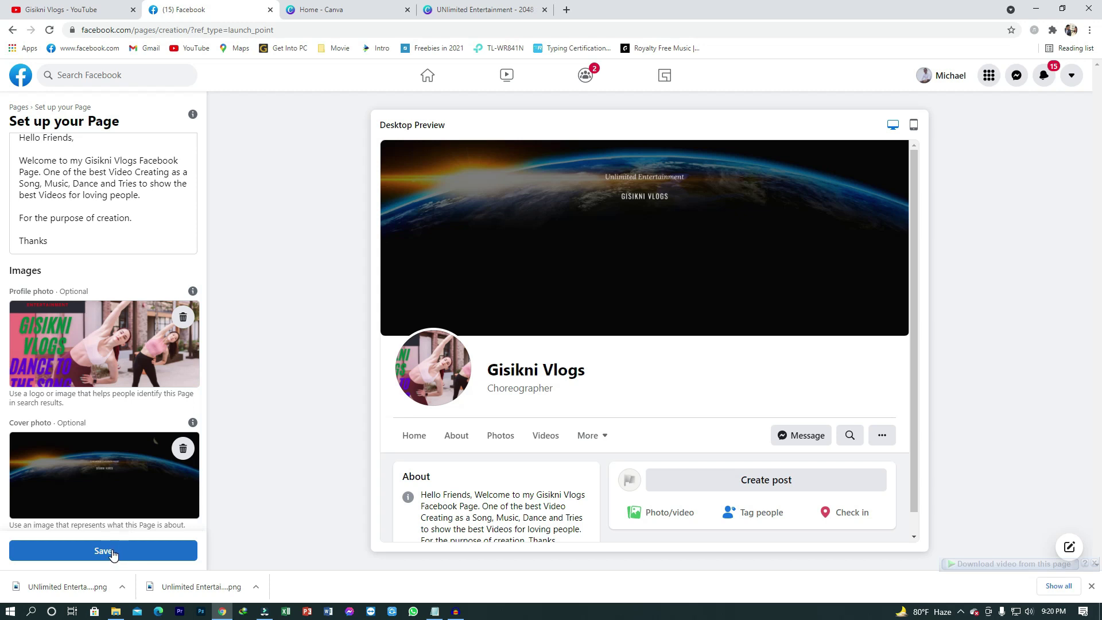
click(110, 551)
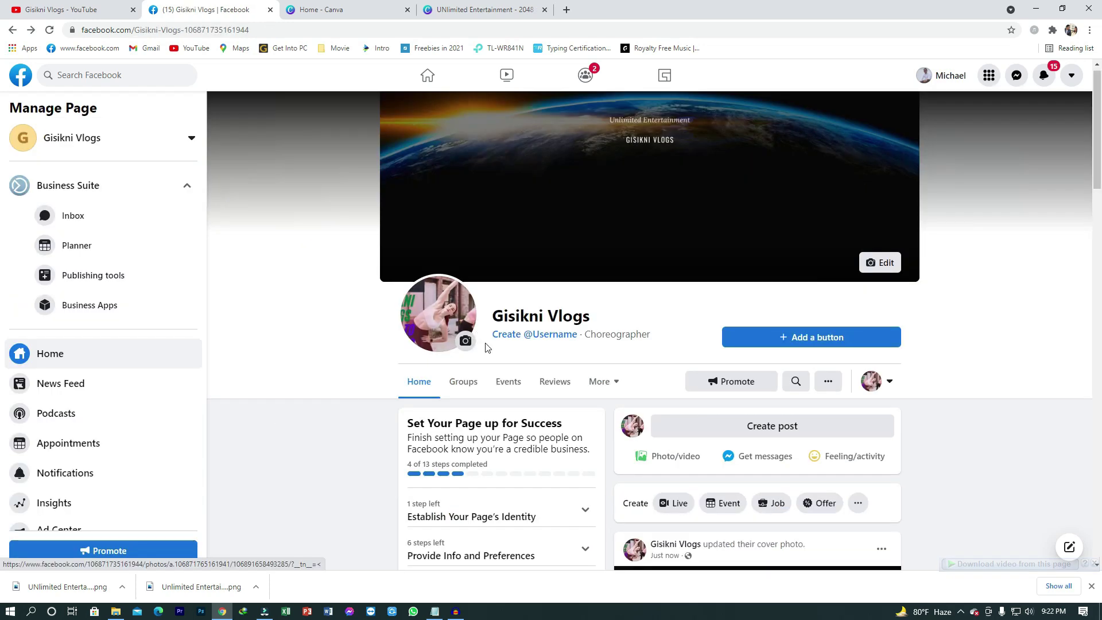
scroll(488, 344, down, 1)
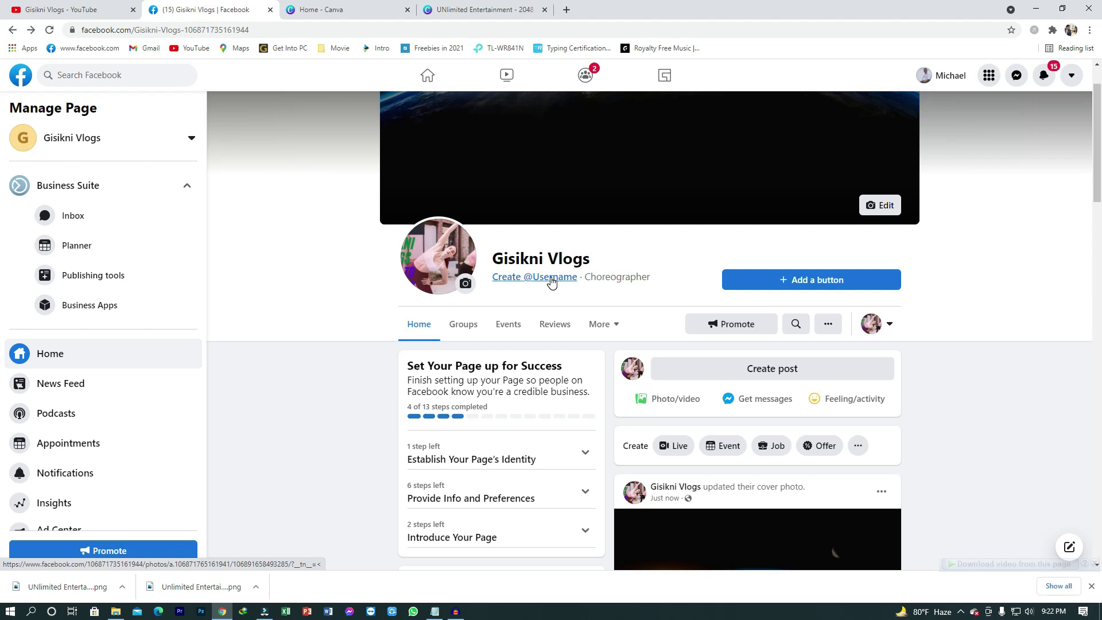
click(551, 283)
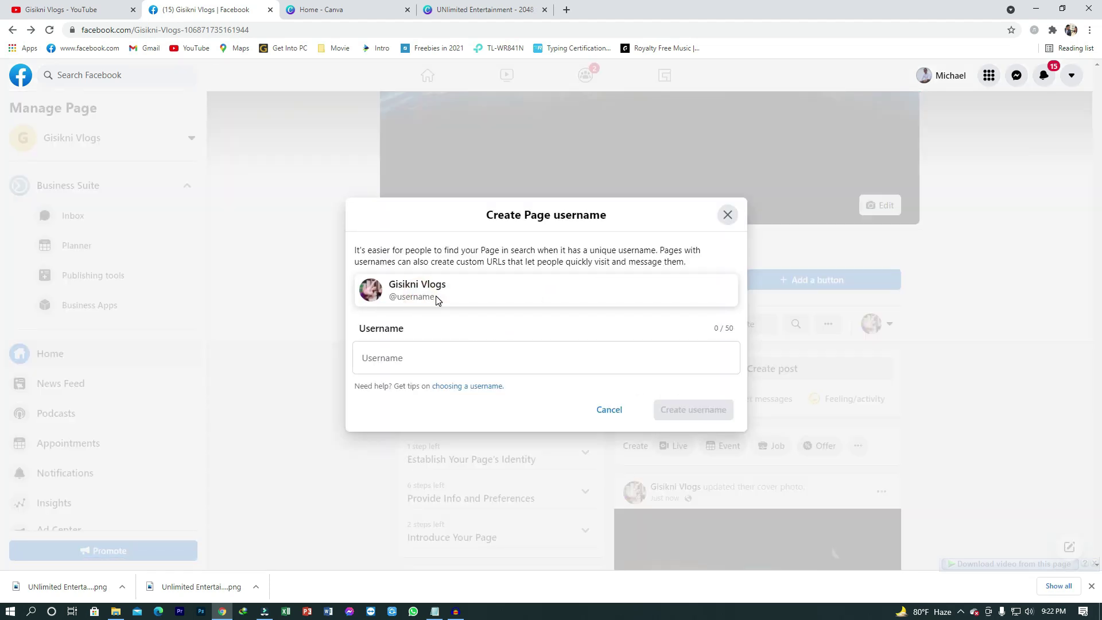
Step: Create the Page username 'gisiknivlogs' and dismiss the confirmation
click(411, 353)
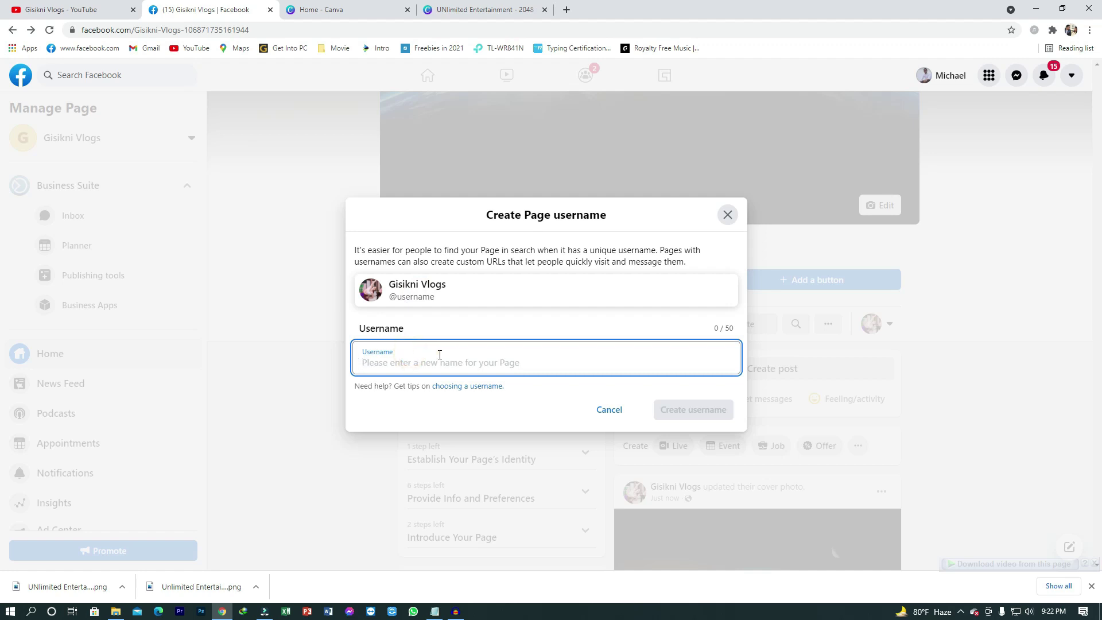
text(gi)
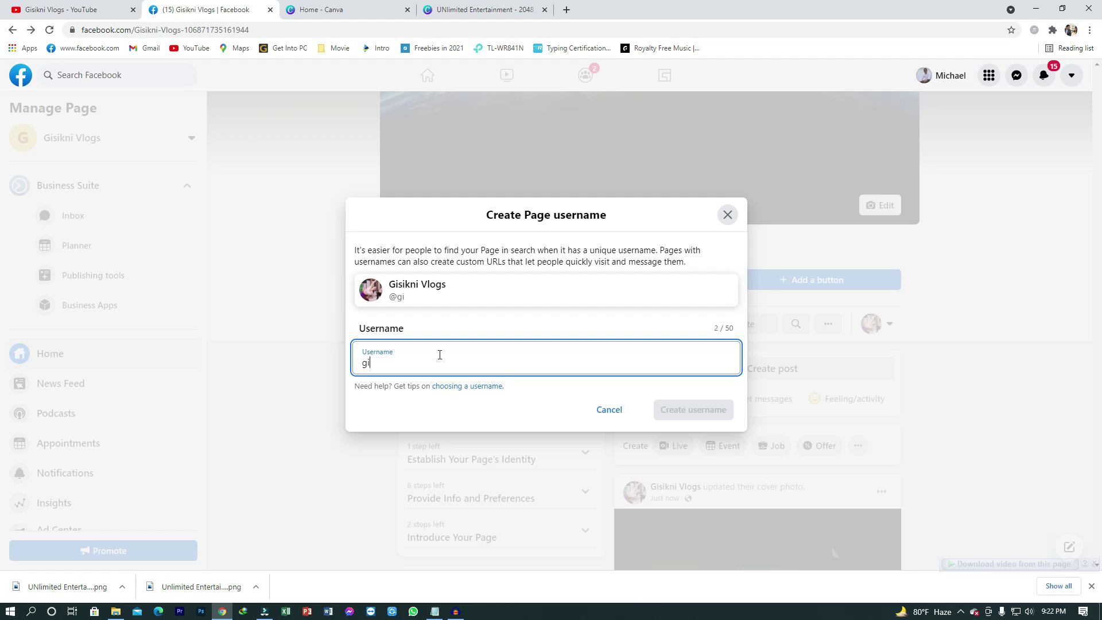
text(siknivlogs)
click(484, 412)
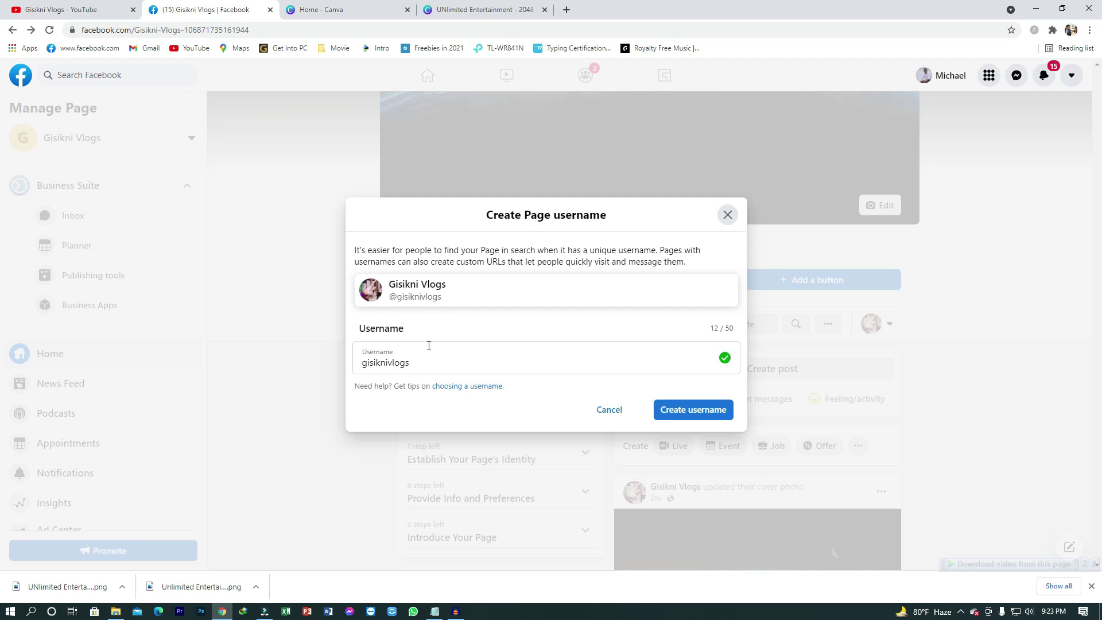
click(692, 410)
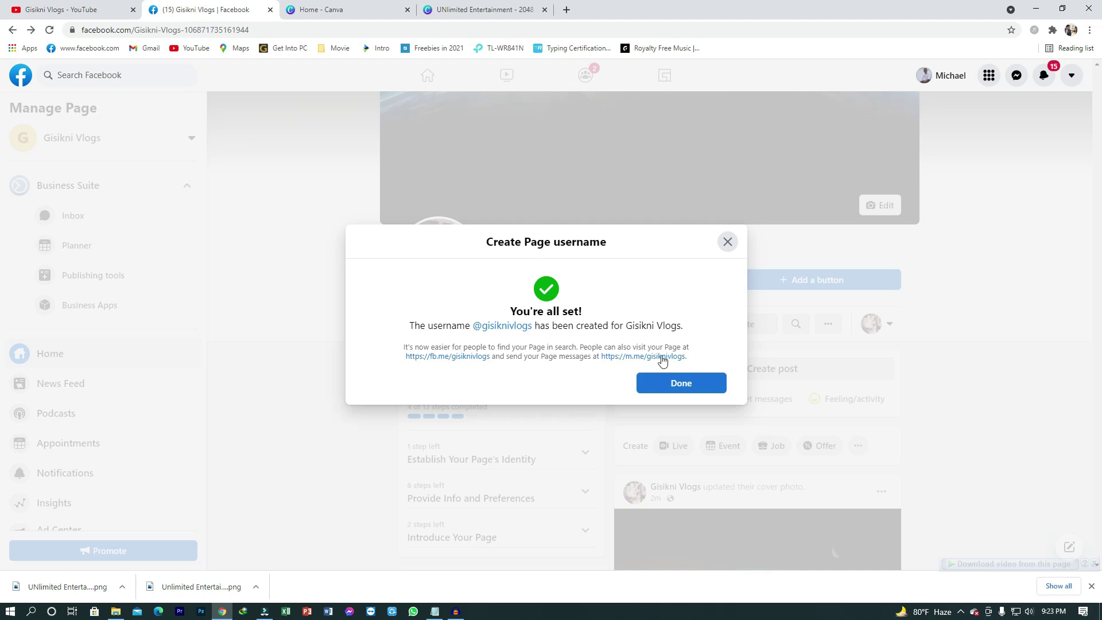
click(702, 386)
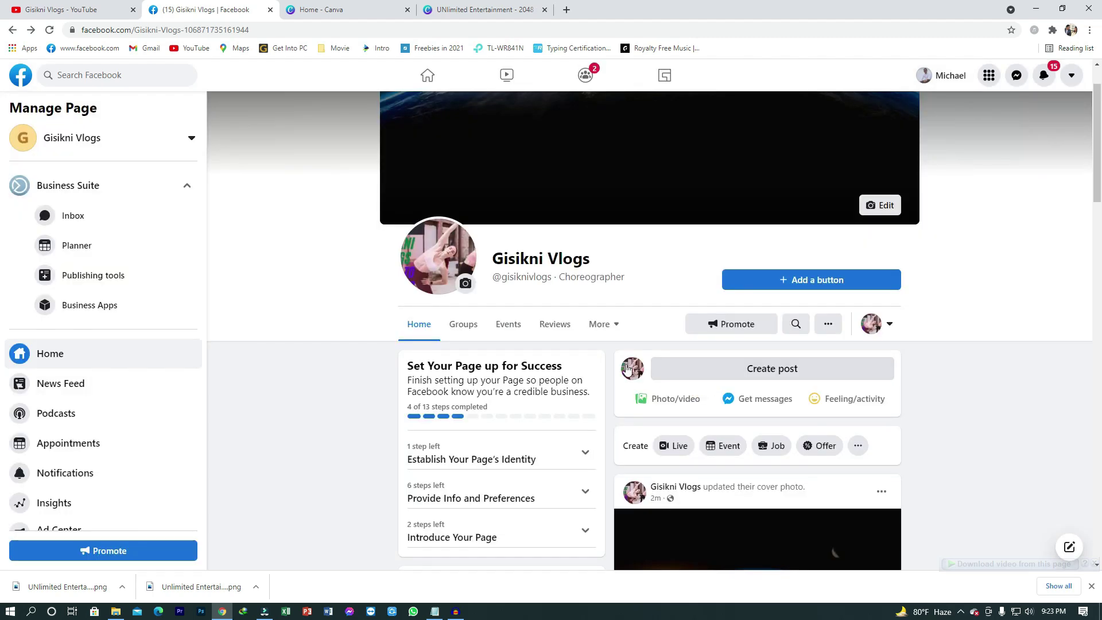
scroll(563, 432, down, 10)
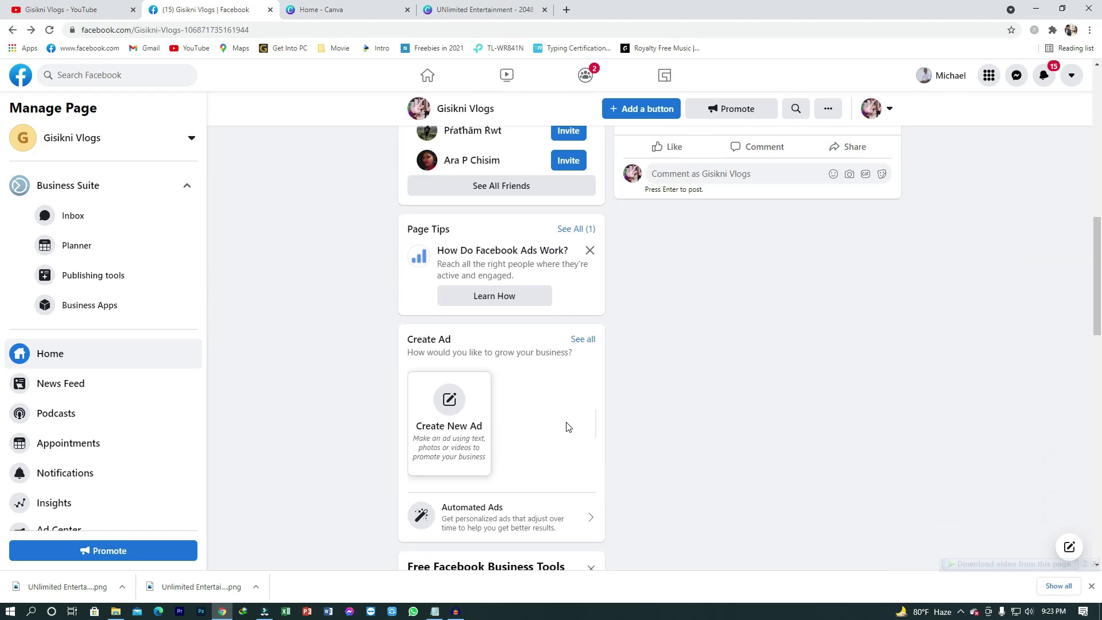
scroll(568, 428, down, 3)
scroll(584, 437, up, 7)
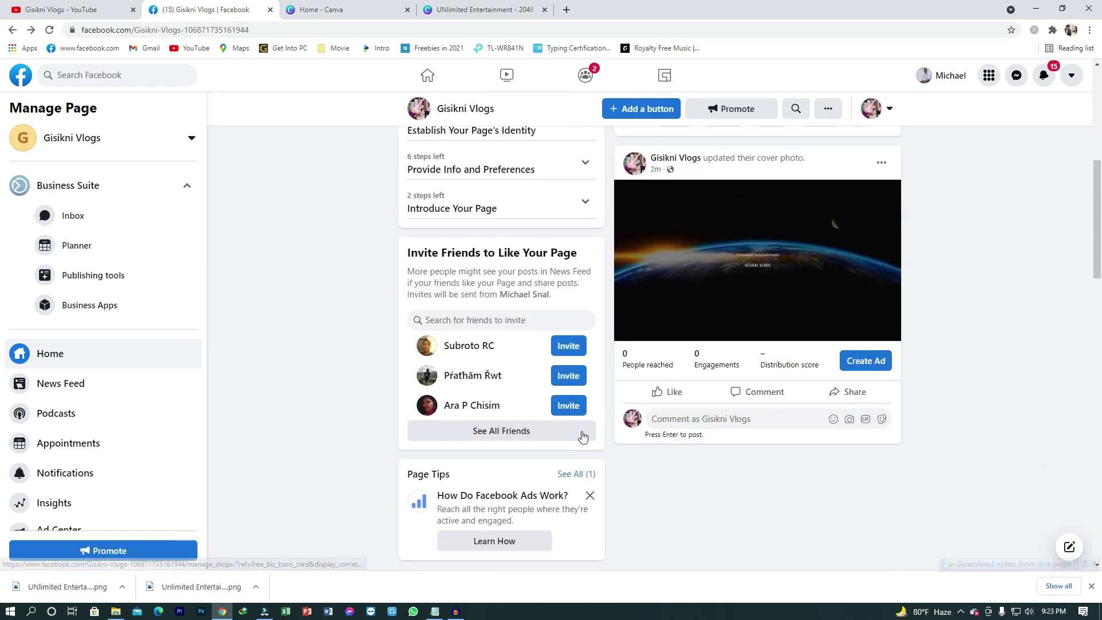
scroll(582, 436, up, 7)
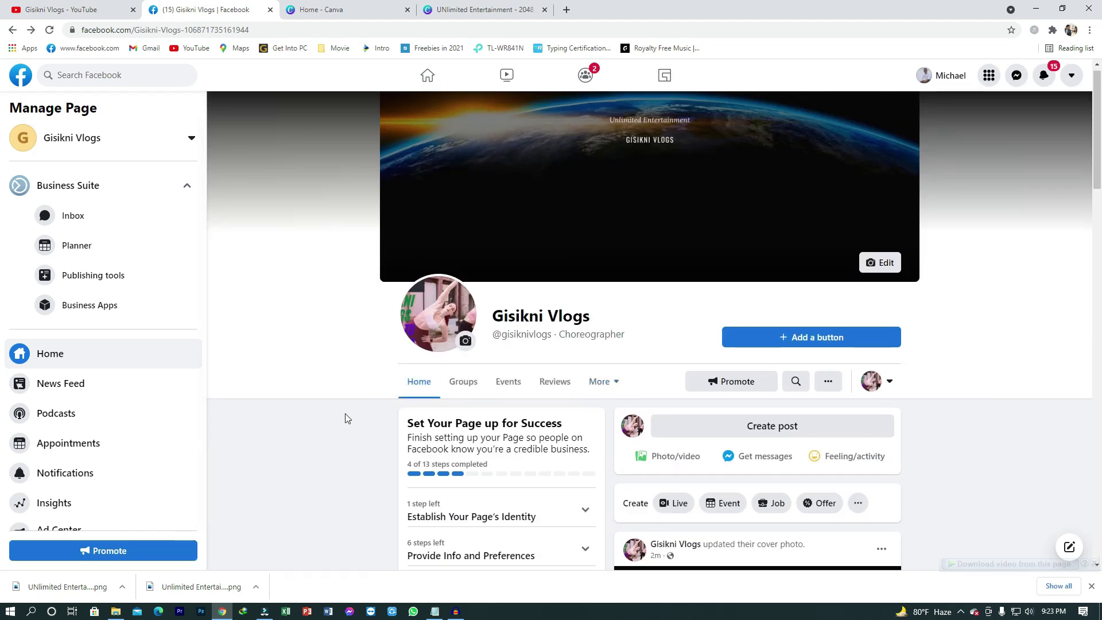
scroll(378, 418, up, 1)
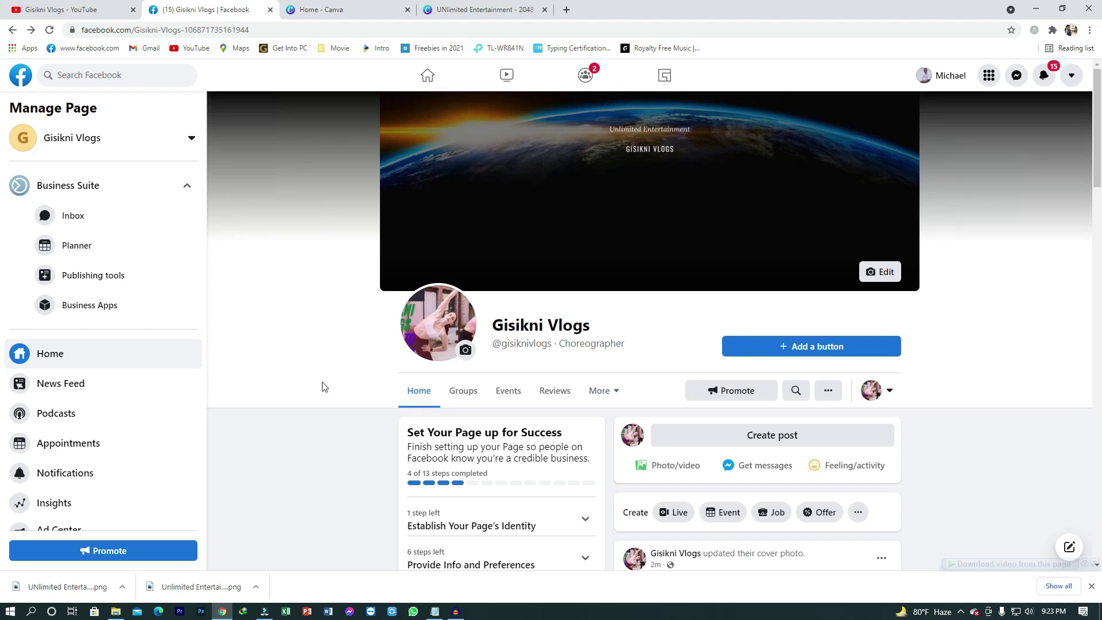
scroll(381, 425, down, 4)
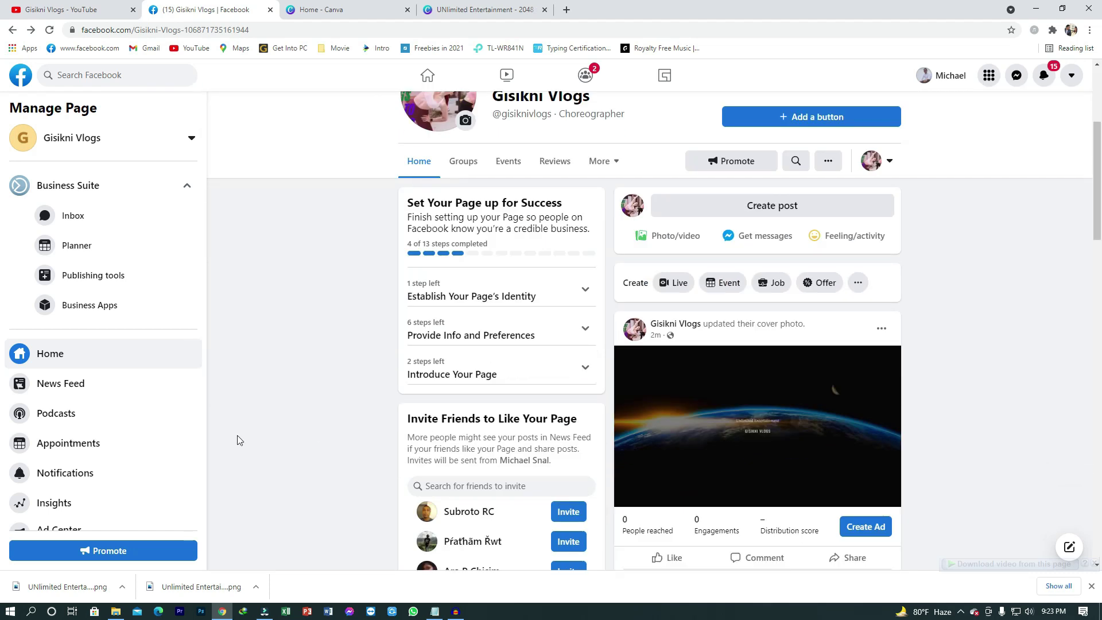
scroll(97, 425, down, 2)
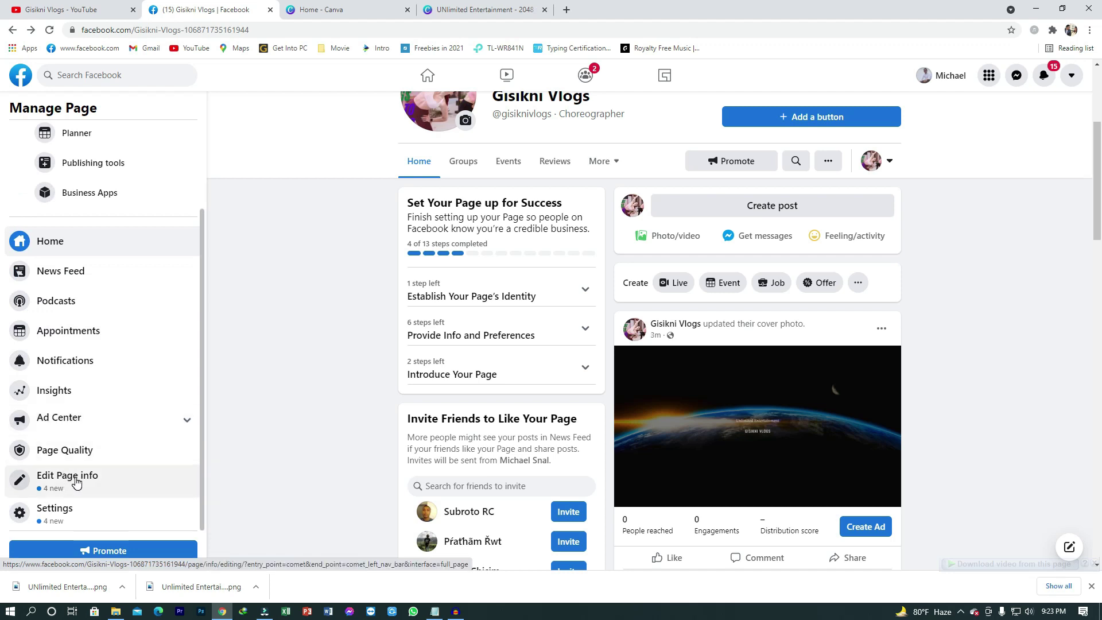
Step: Open Edit Page info and review the name, gisiknivlogs username and description down to Contact
click(76, 482)
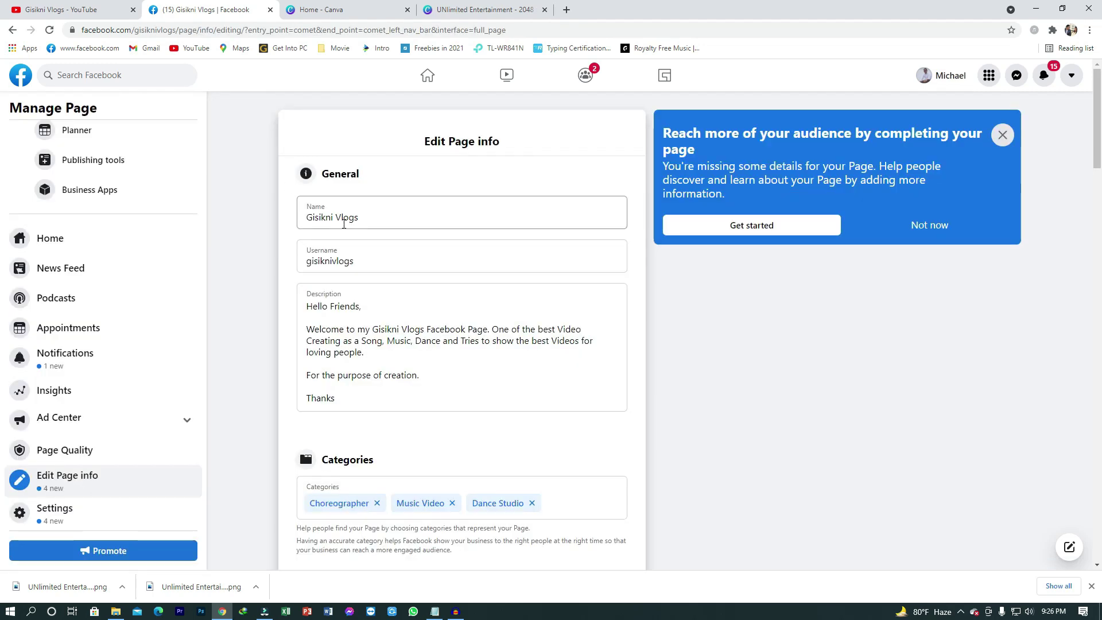
click(378, 213)
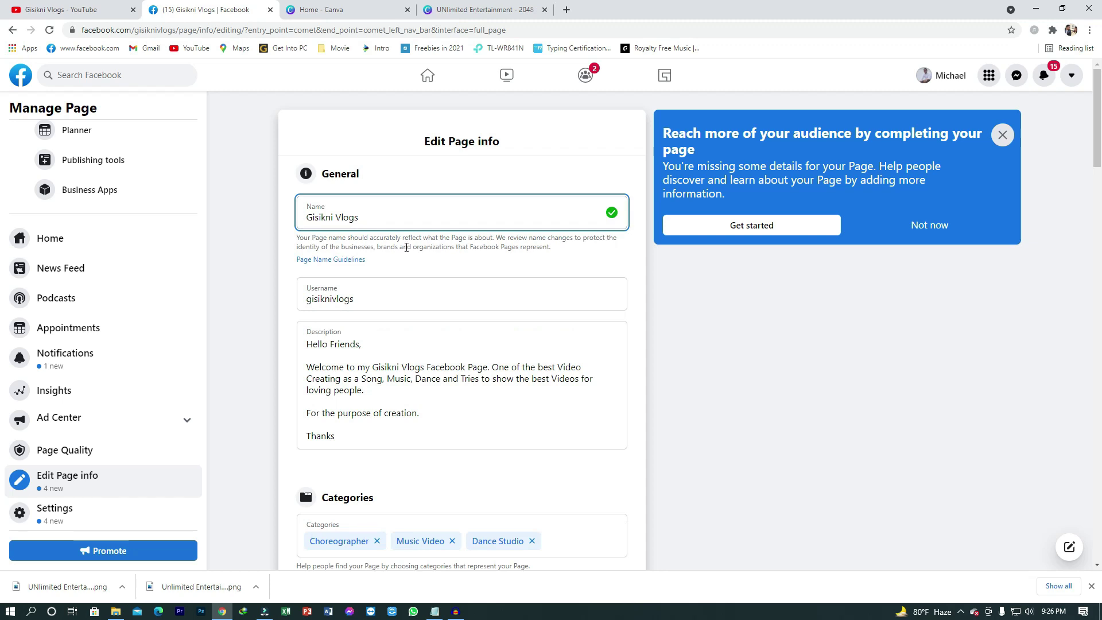
click(371, 298)
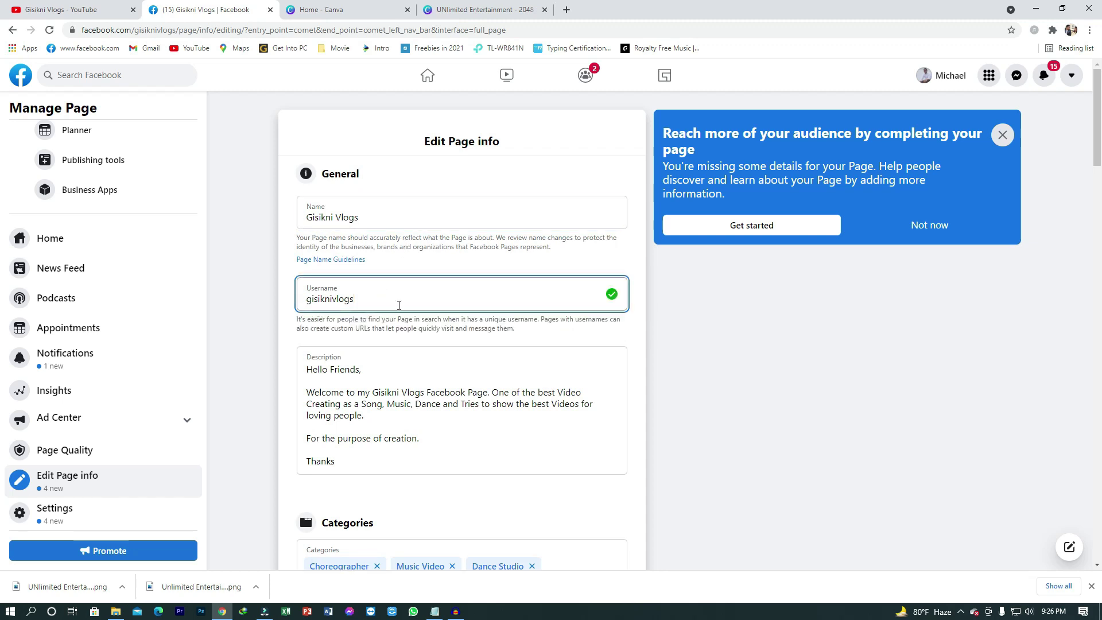
scroll(399, 304, down, 2)
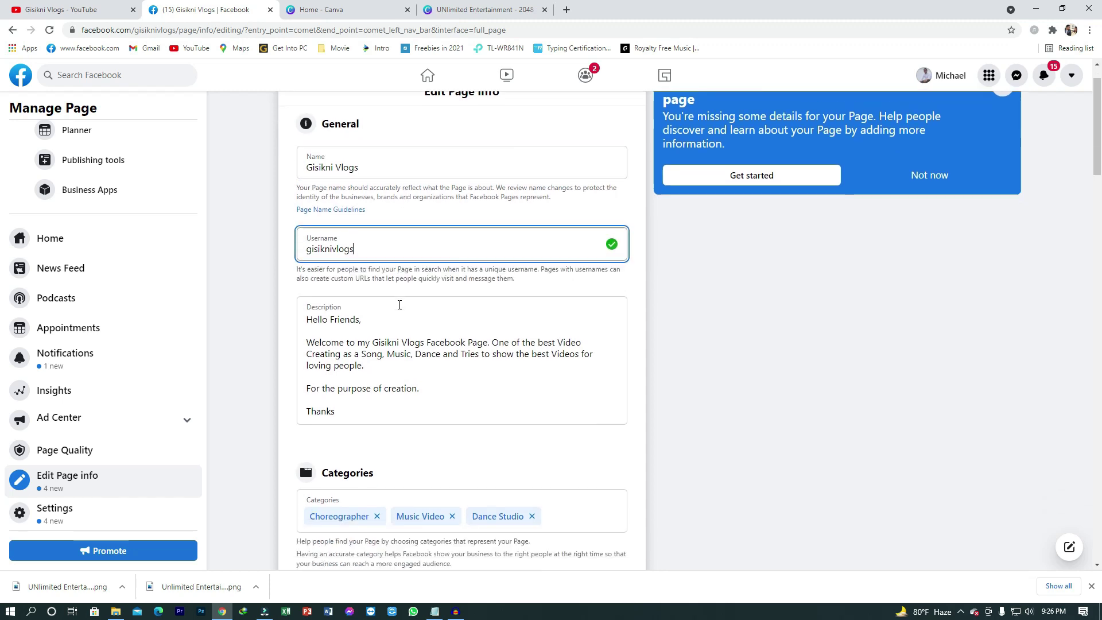
click(356, 363)
scroll(397, 331, down, 1)
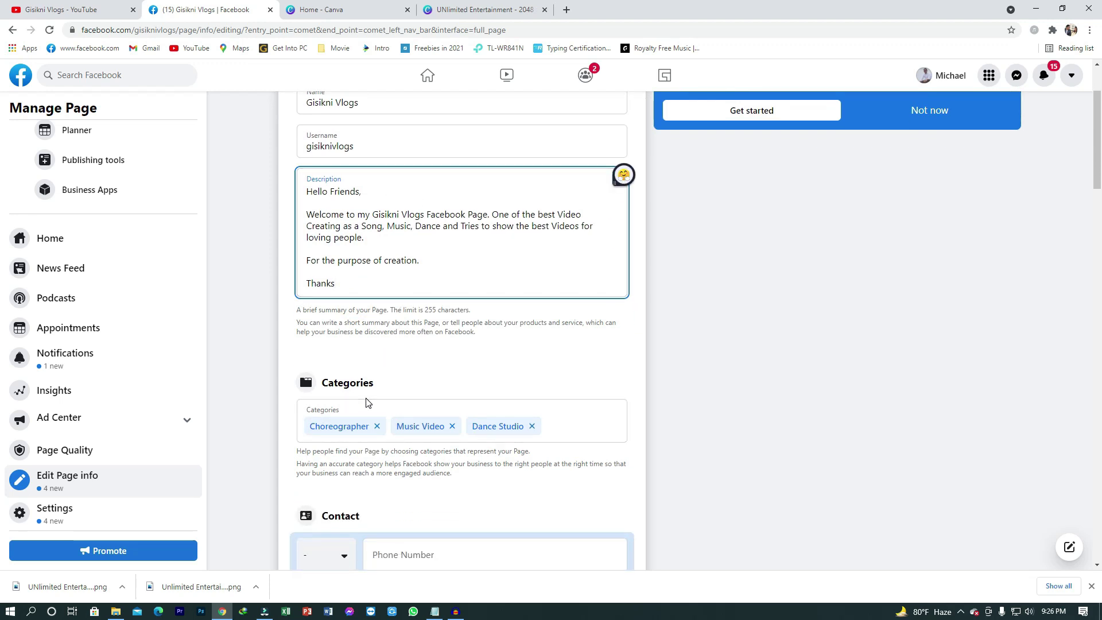
scroll(369, 398, down, 1)
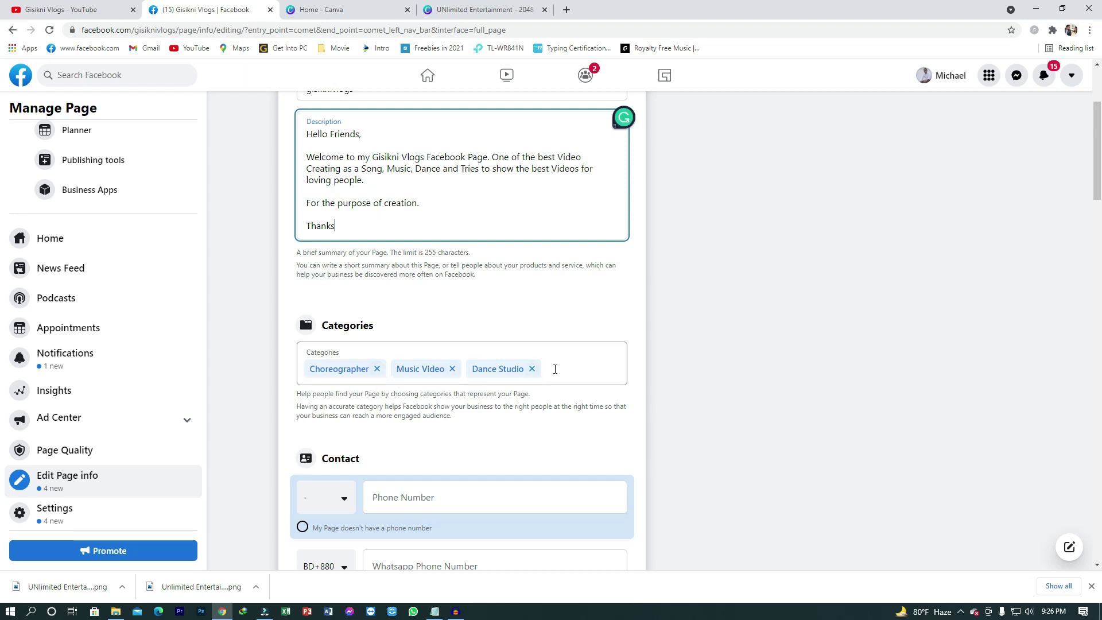
scroll(386, 361, down, 1)
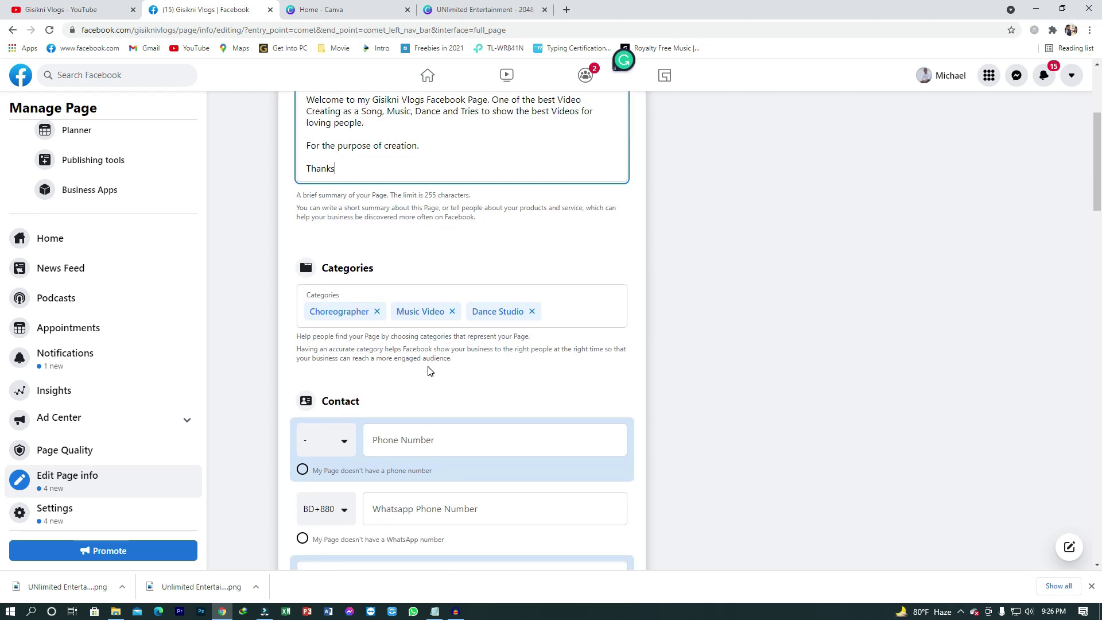
scroll(429, 371, down, 1)
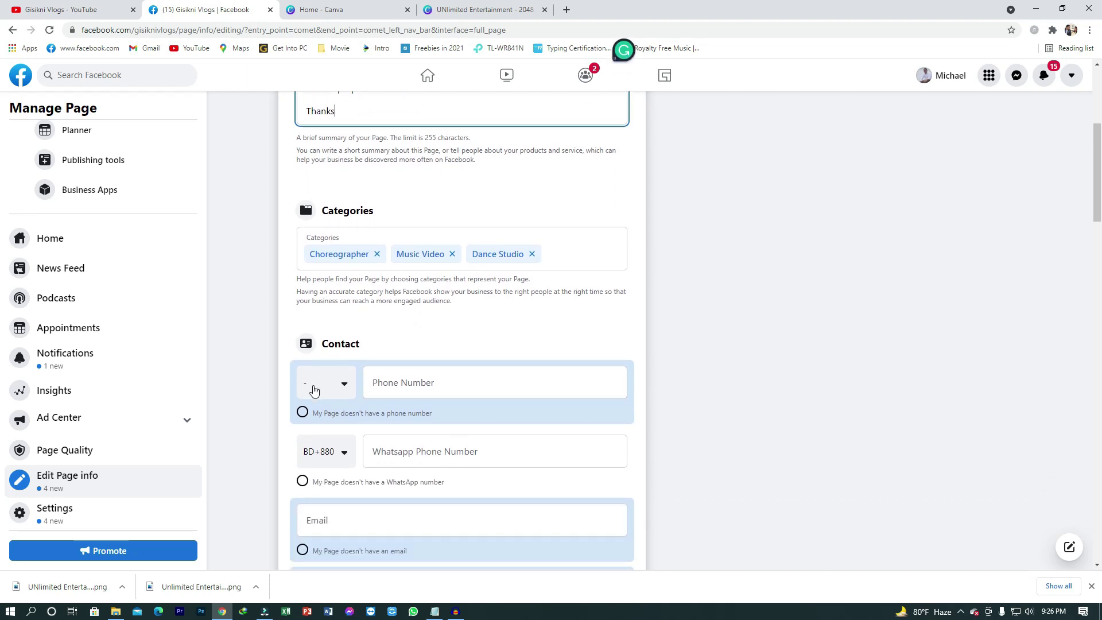
Step: Mark the Page as having no phone number and leave the WhatsApp number empty
click(397, 385)
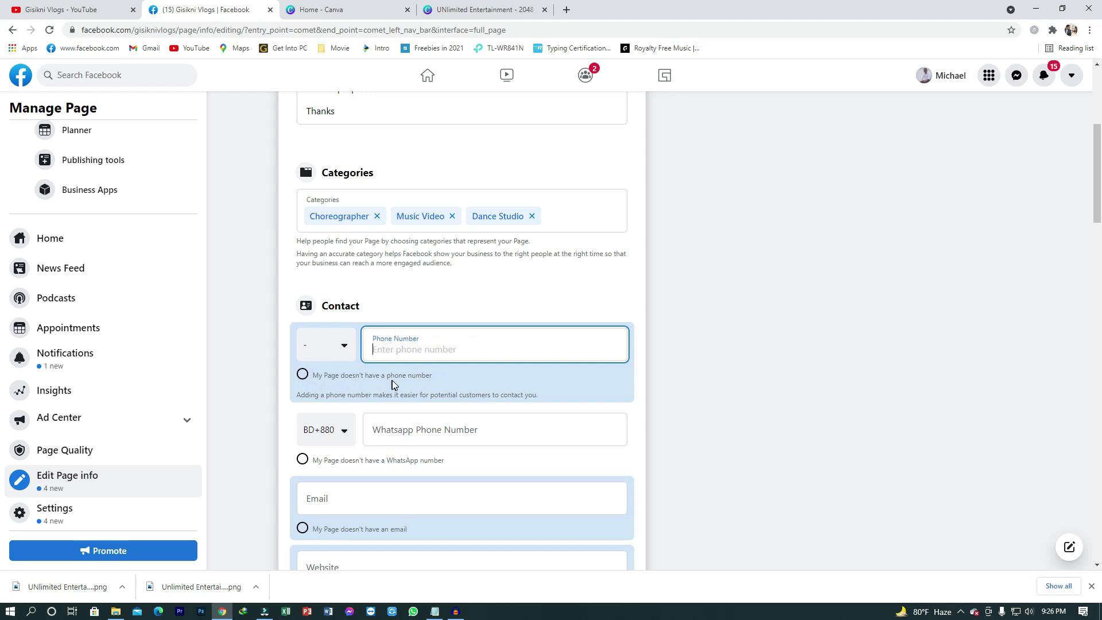
click(302, 376)
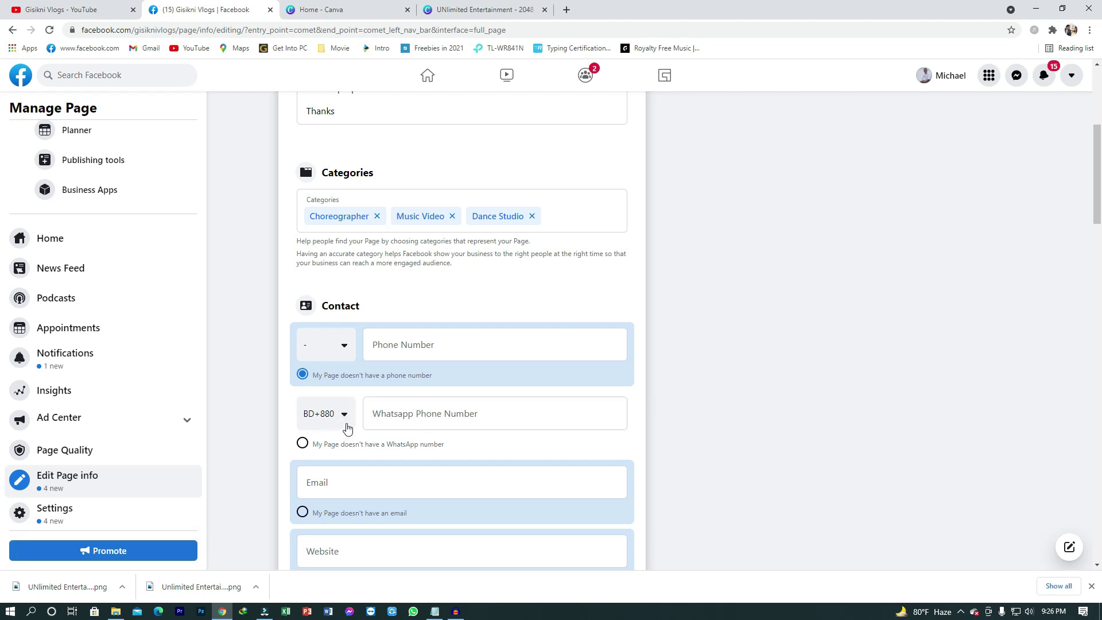
click(433, 413)
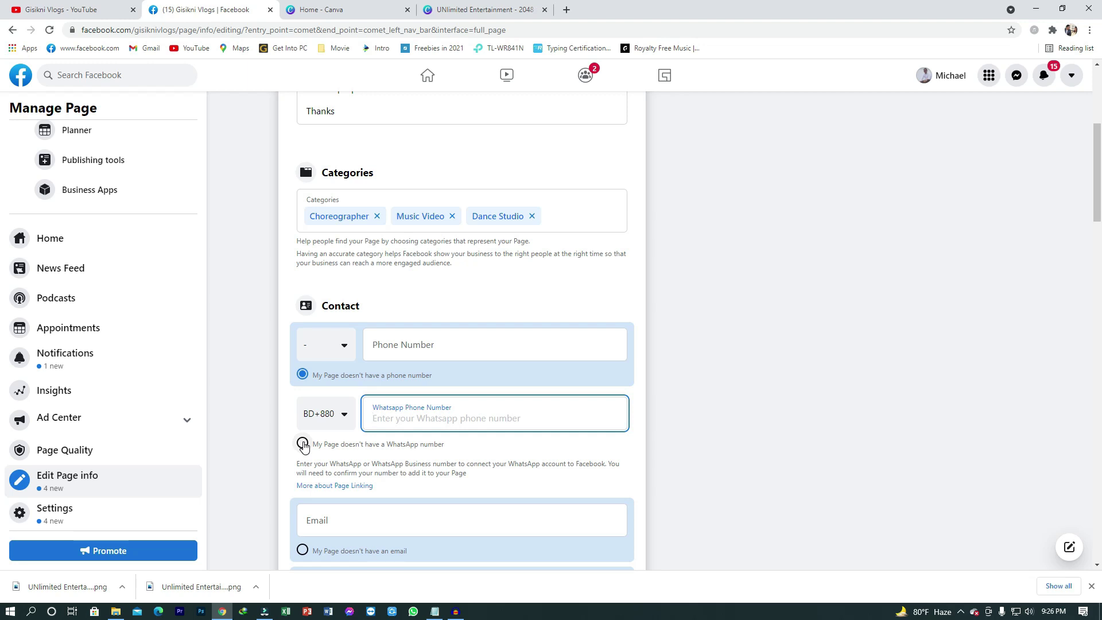
click(497, 450)
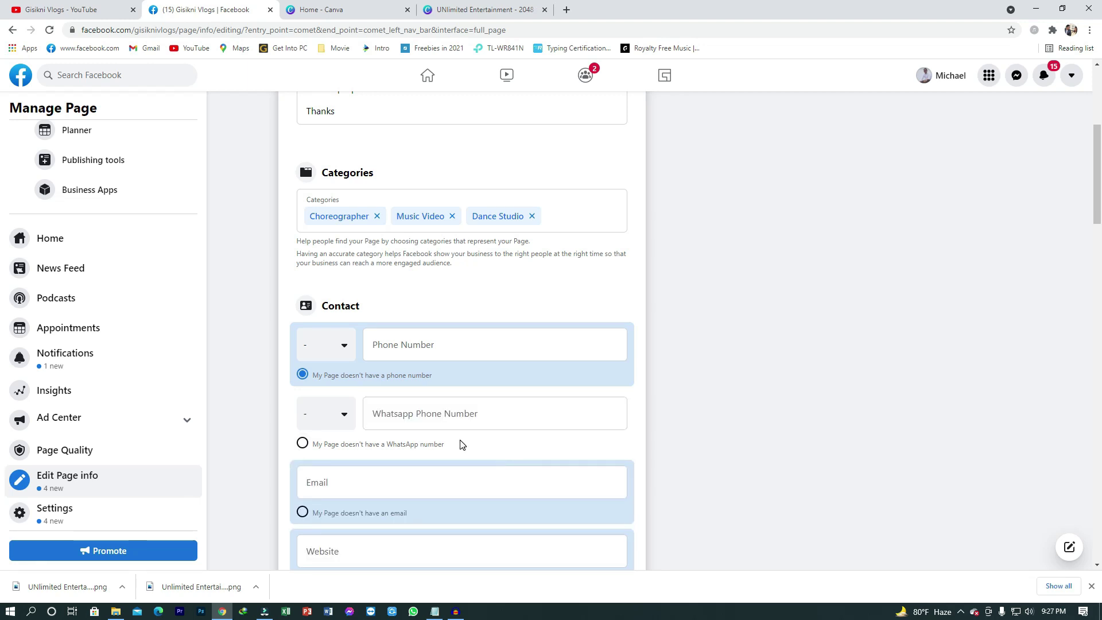
scroll(461, 445, down, 2)
Step: Paste the Page's contact email and mark that the Page has no website
click(352, 370)
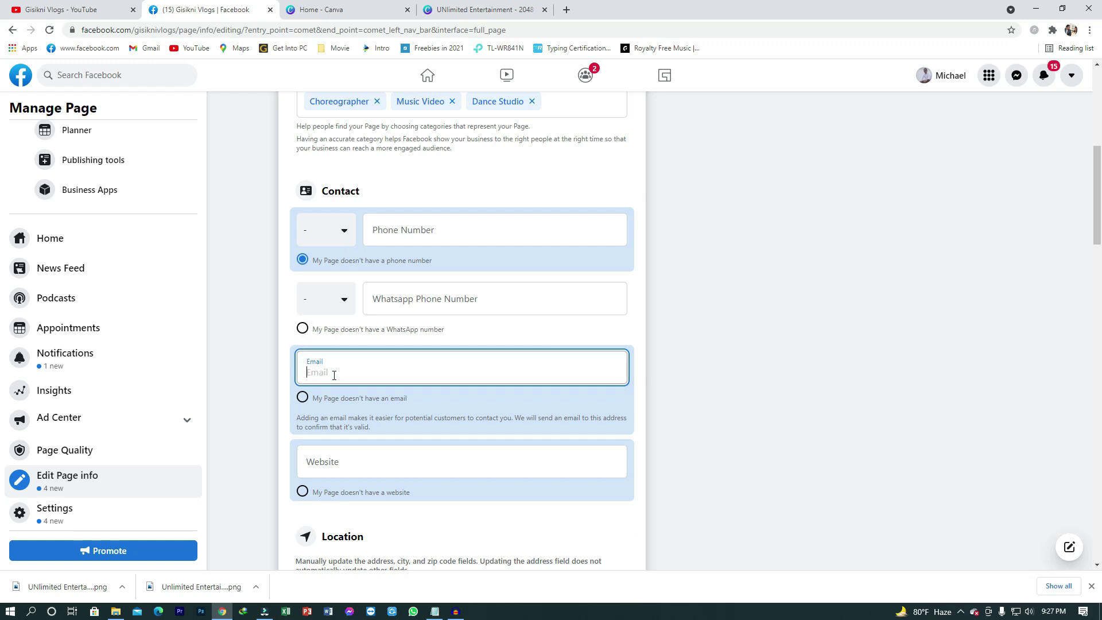
click(345, 373)
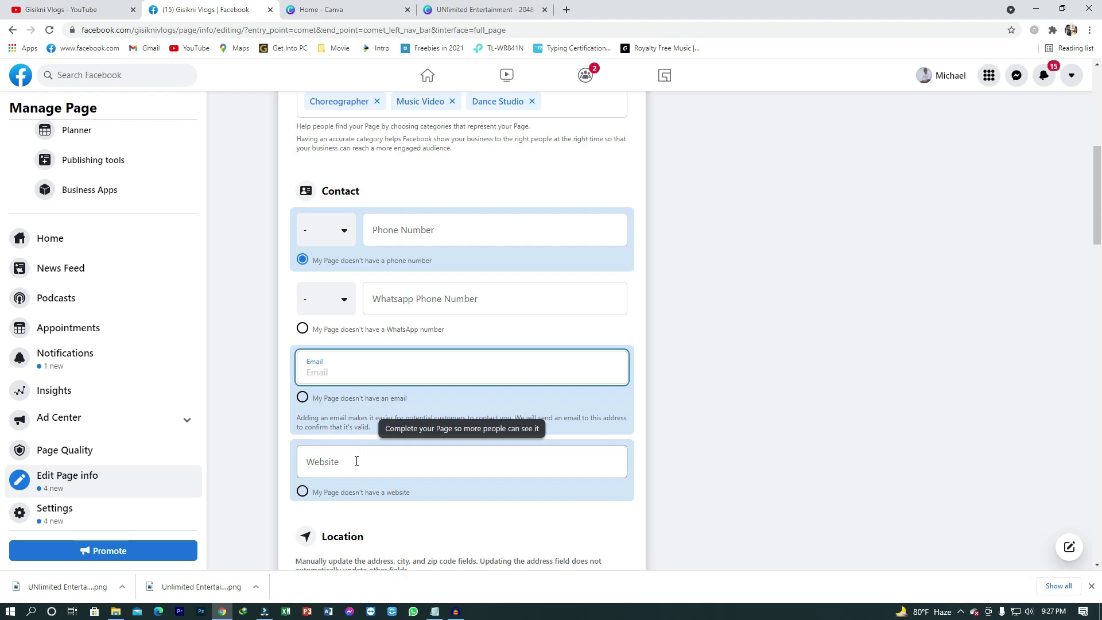
key(ctrl+v)
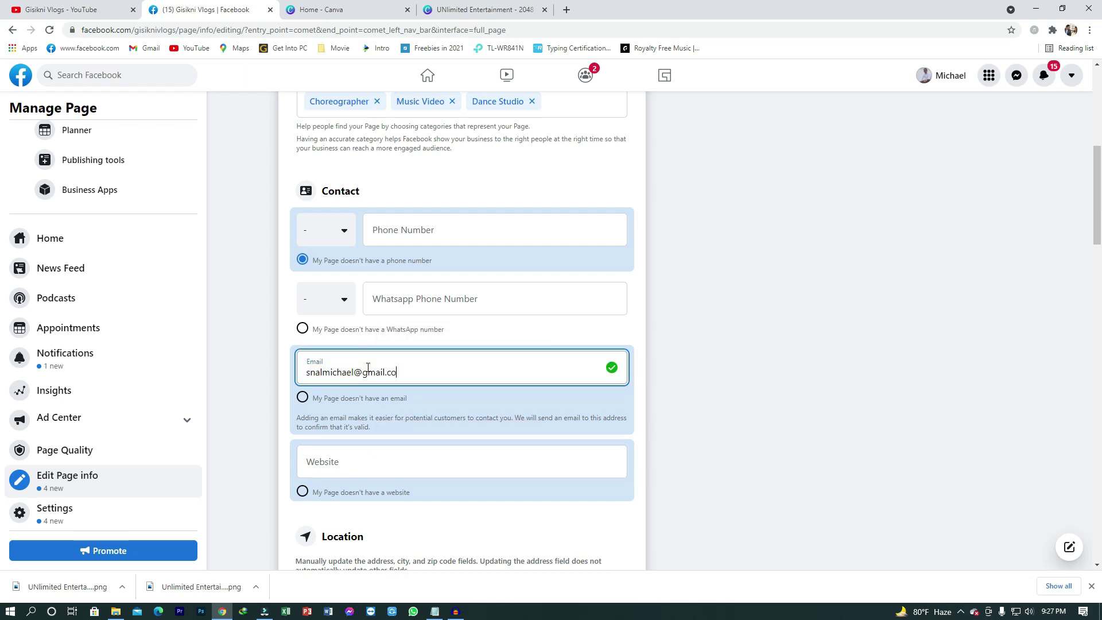
click(364, 461)
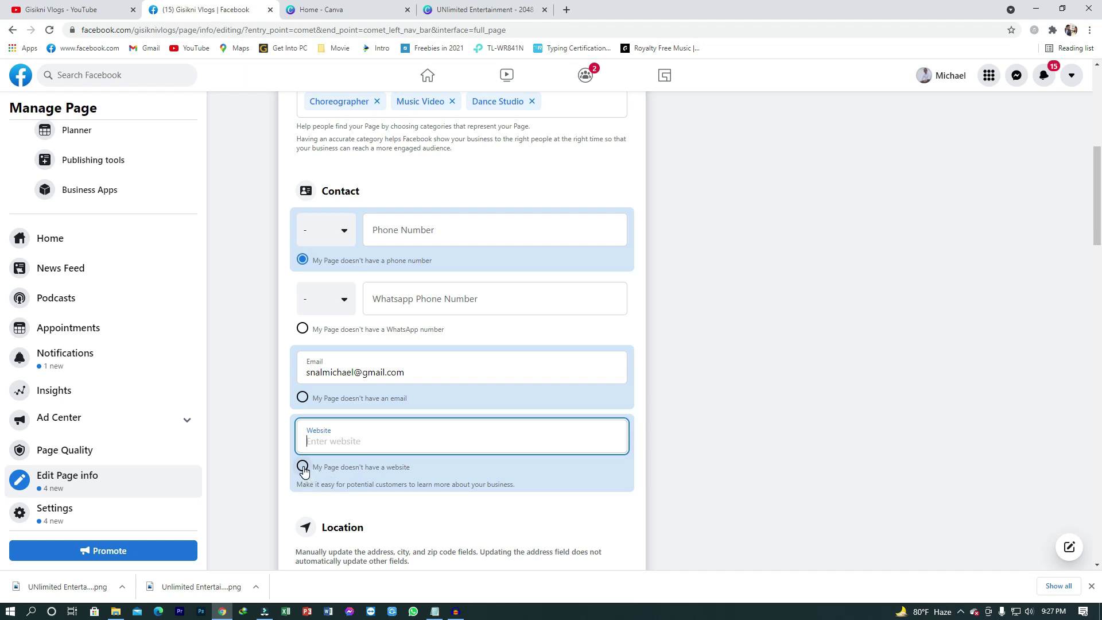
click(302, 466)
scroll(374, 475, down, 2)
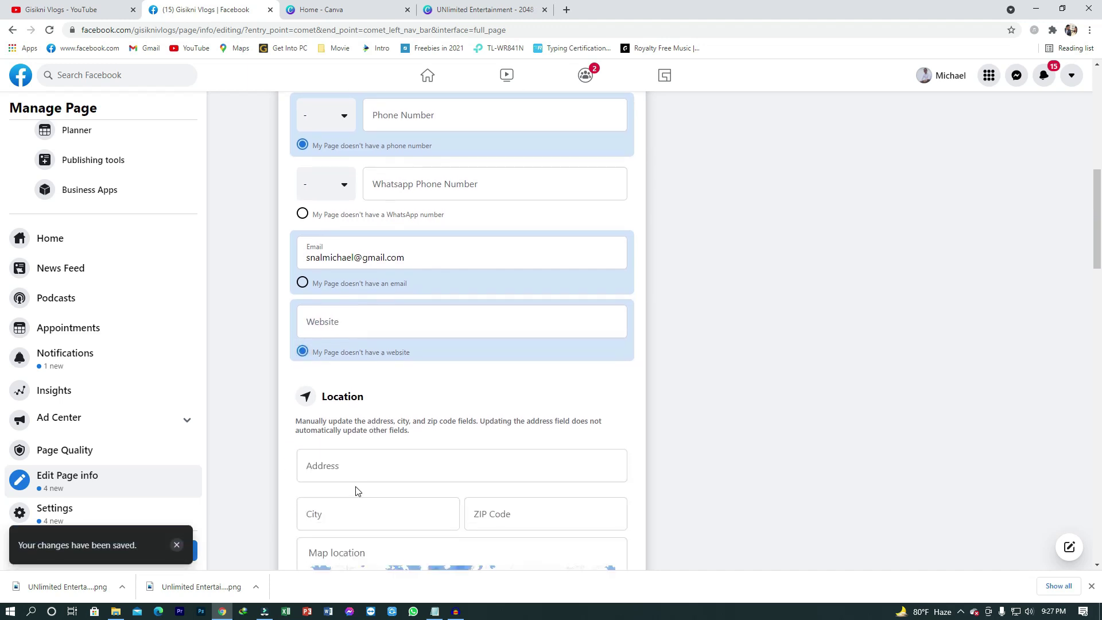
Step: Set the location city to Dhaka from the suggestions and paste the street address
click(339, 464)
scroll(343, 476, down, 2)
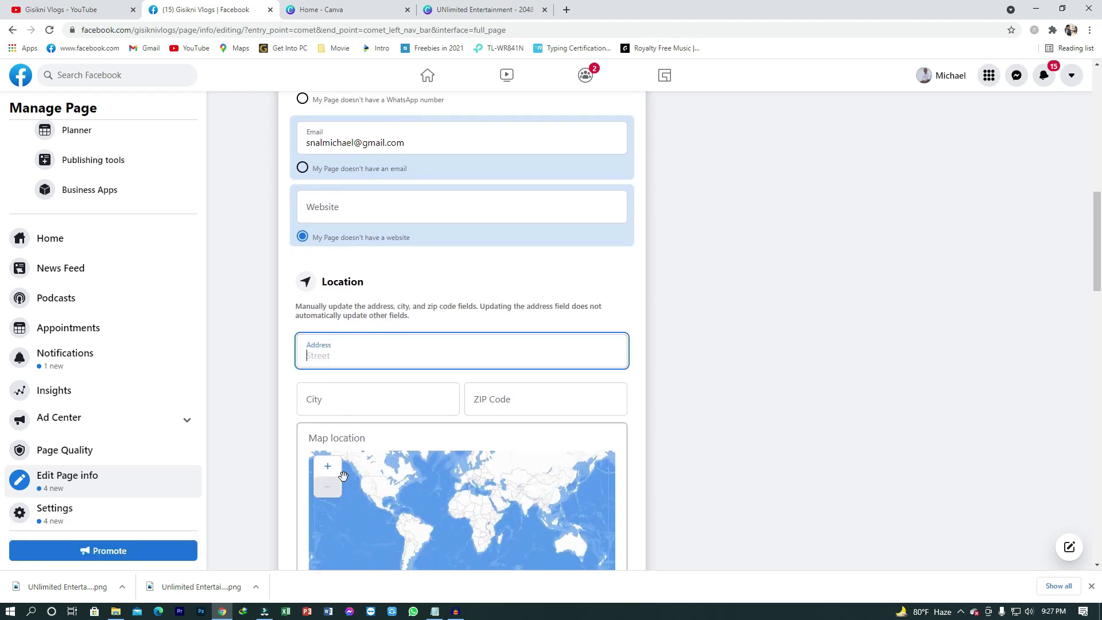
click(369, 402)
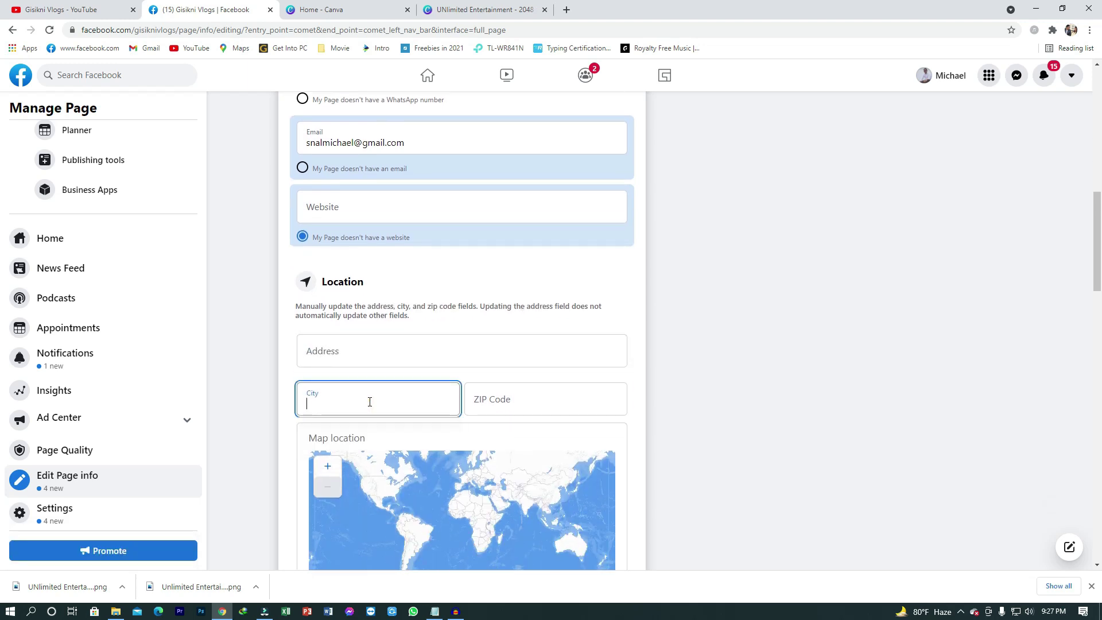
text(Dhak)
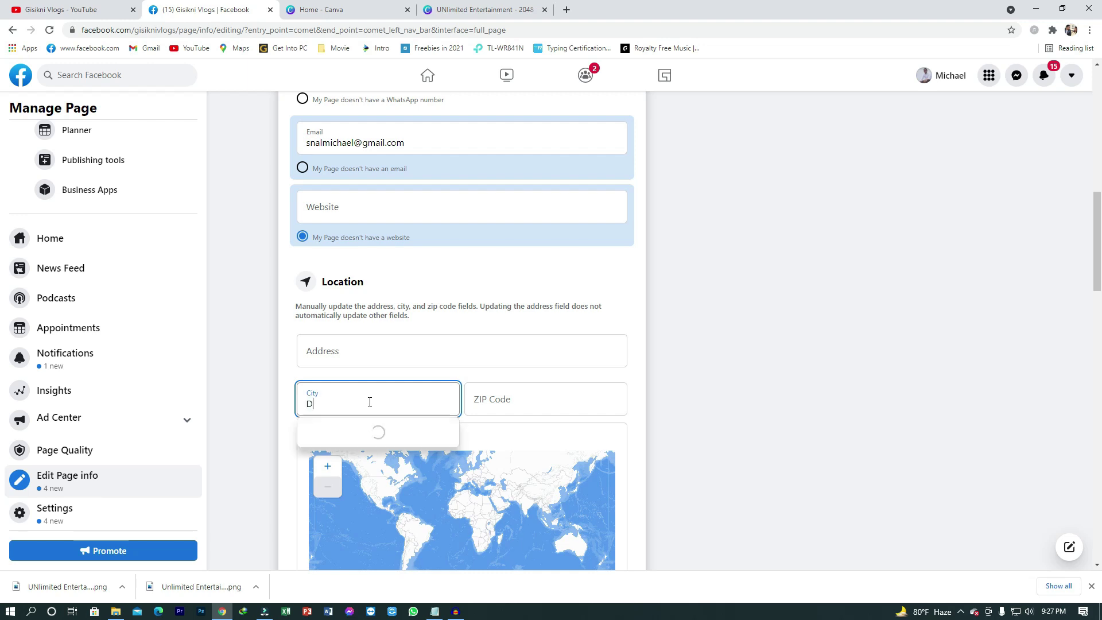
click(370, 430)
click(415, 354)
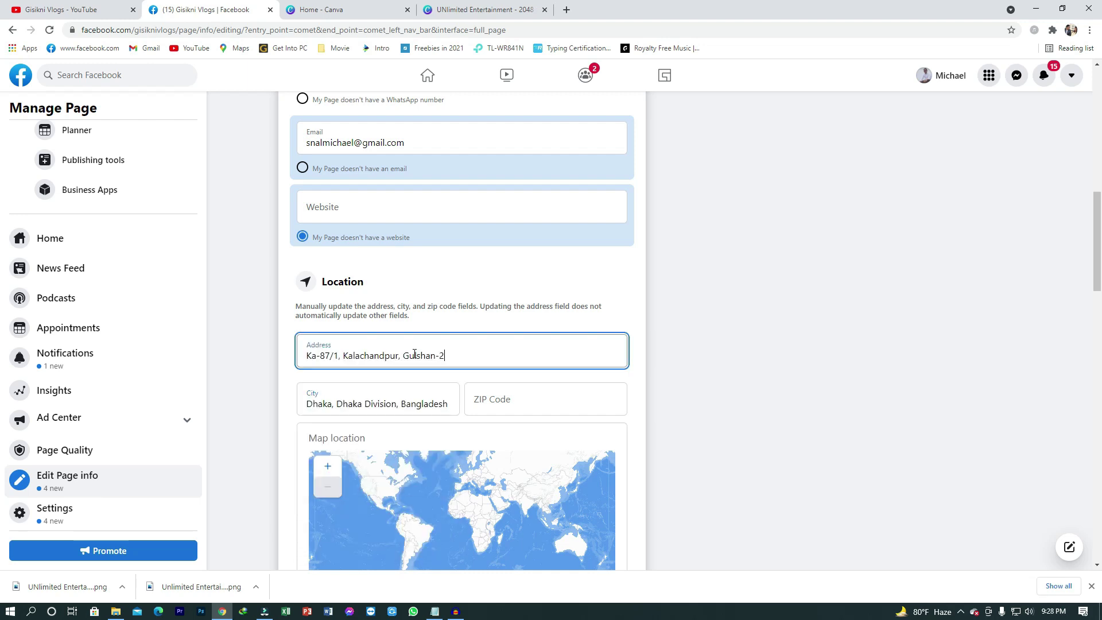
scroll(414, 354, down, 5)
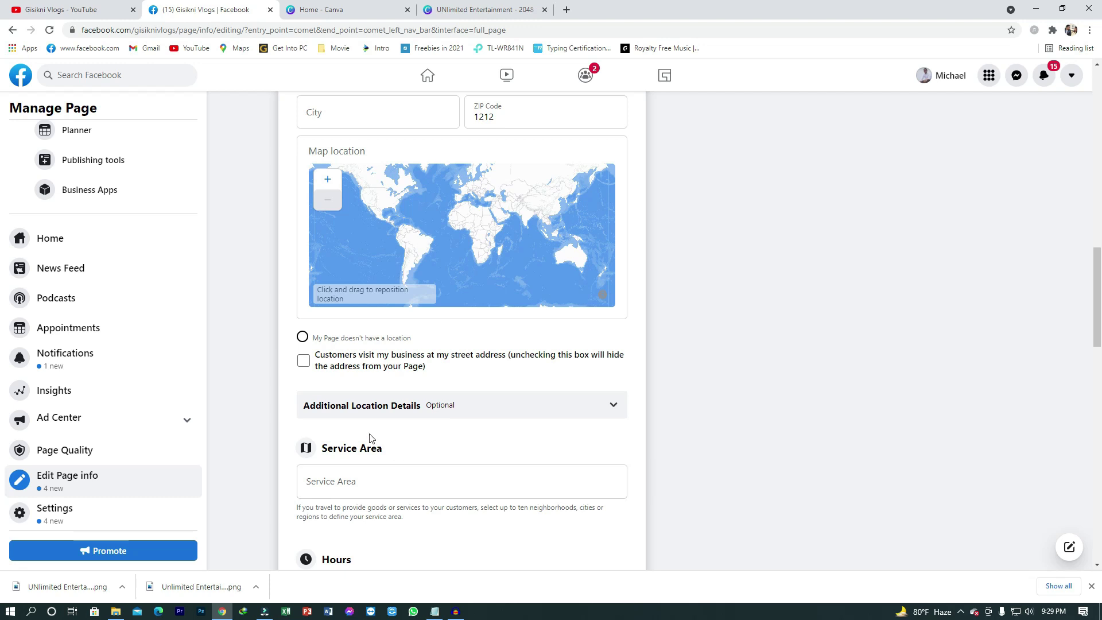
Step: Expand the Additional Location Details questions and start a Service Area search
click(611, 405)
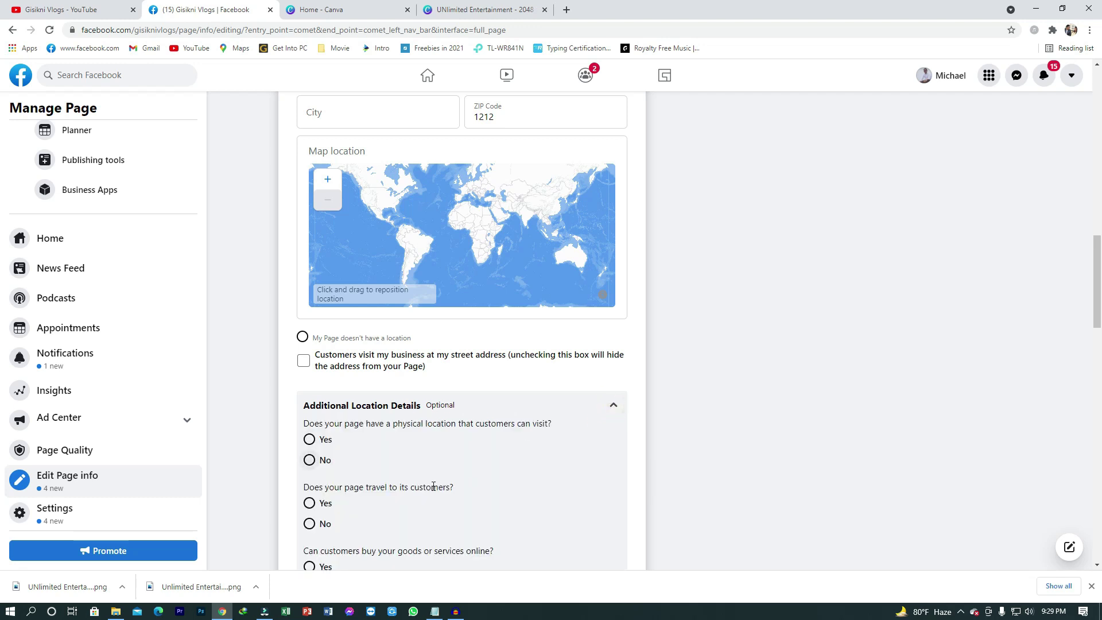
scroll(435, 487, down, 2)
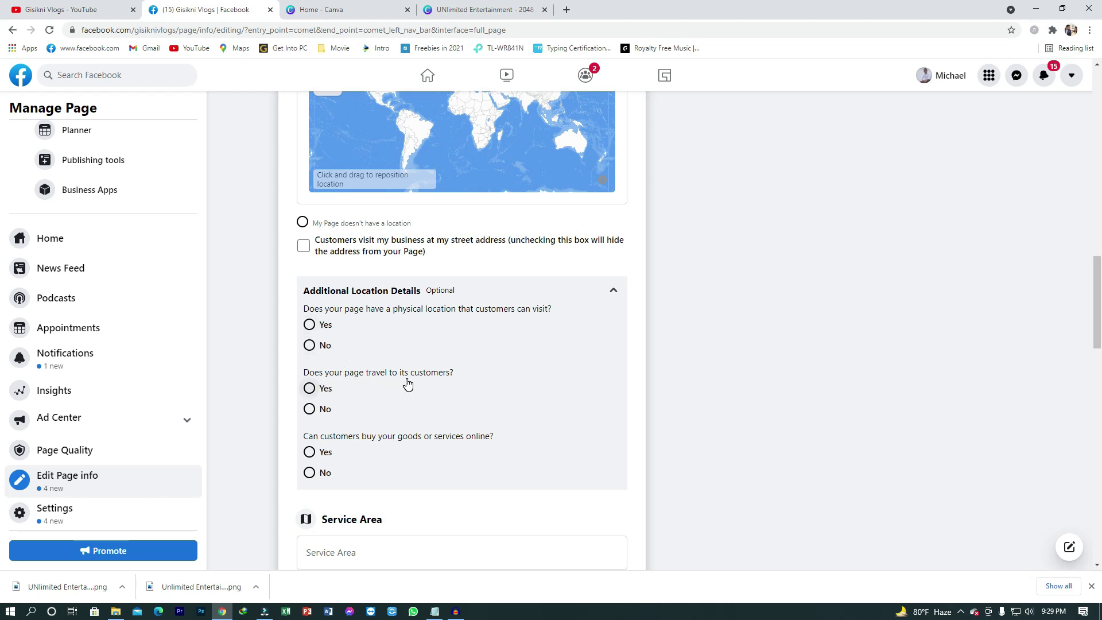
scroll(432, 382, down, 1)
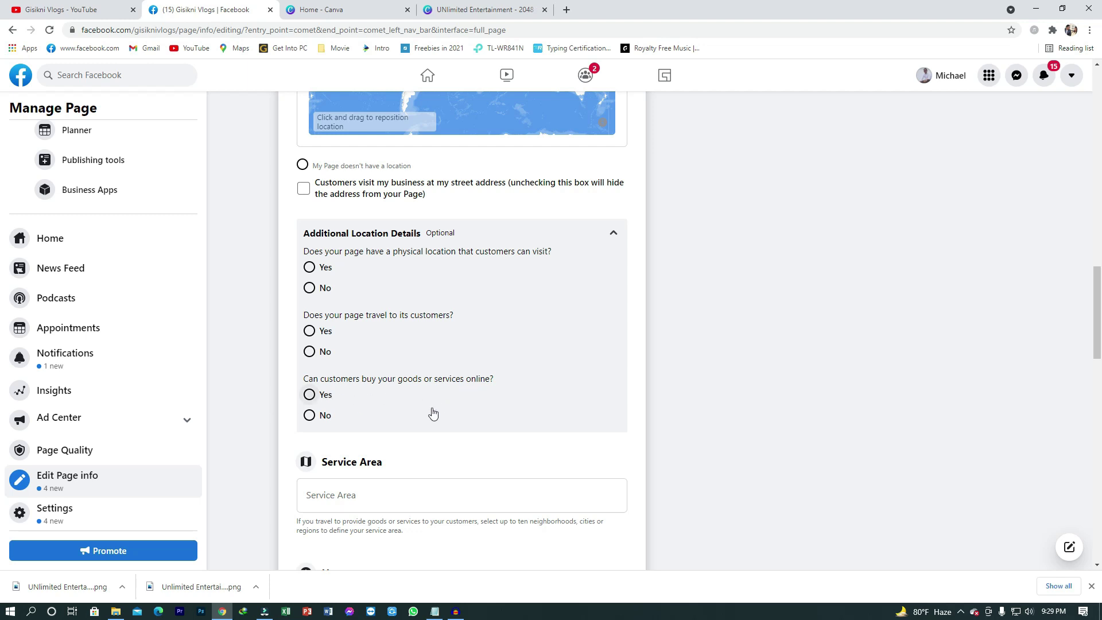
click(340, 496)
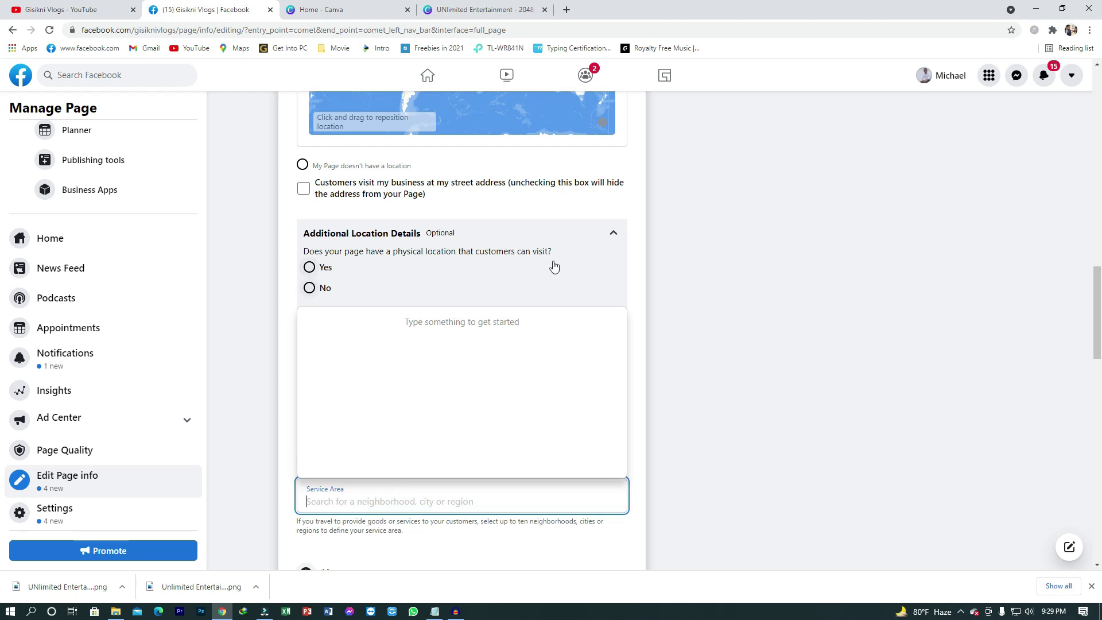
click(669, 270)
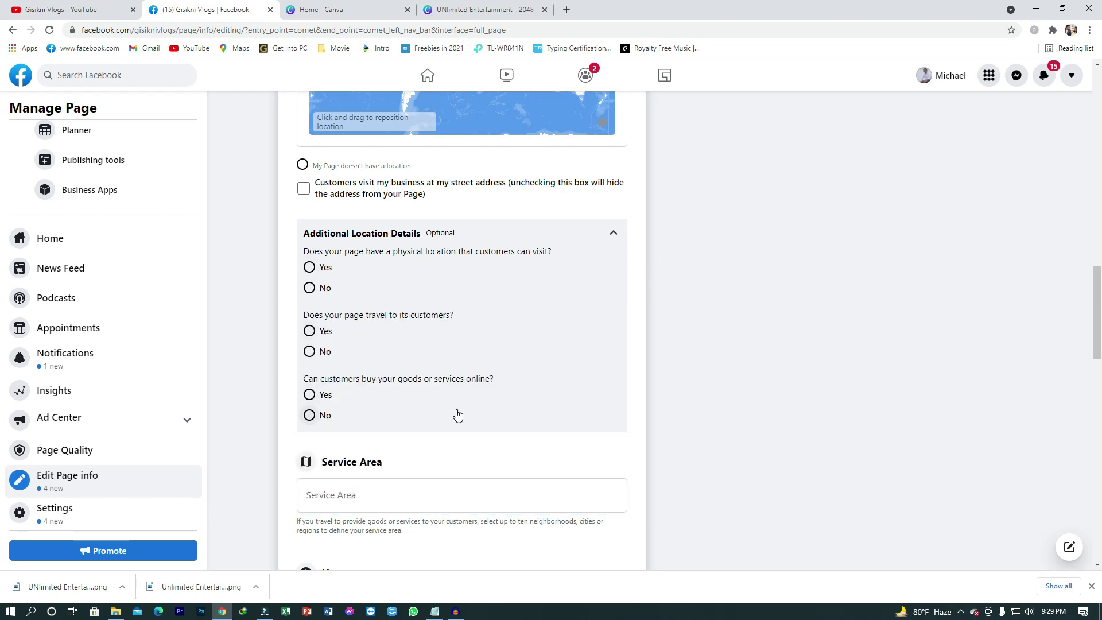
scroll(437, 412, down, 3)
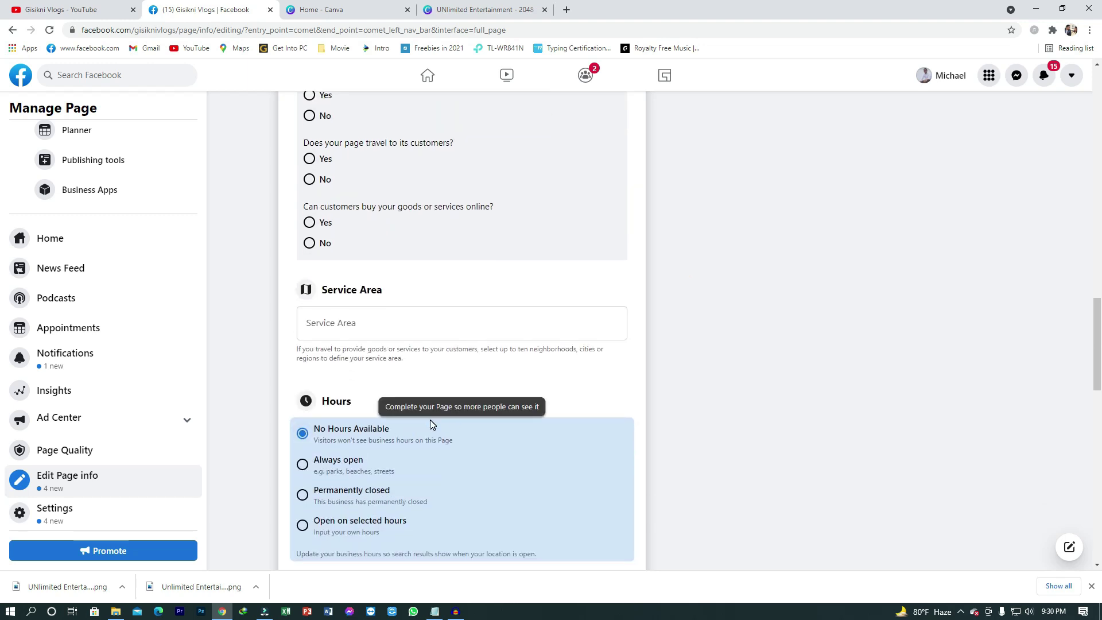
scroll(435, 457, down, 1)
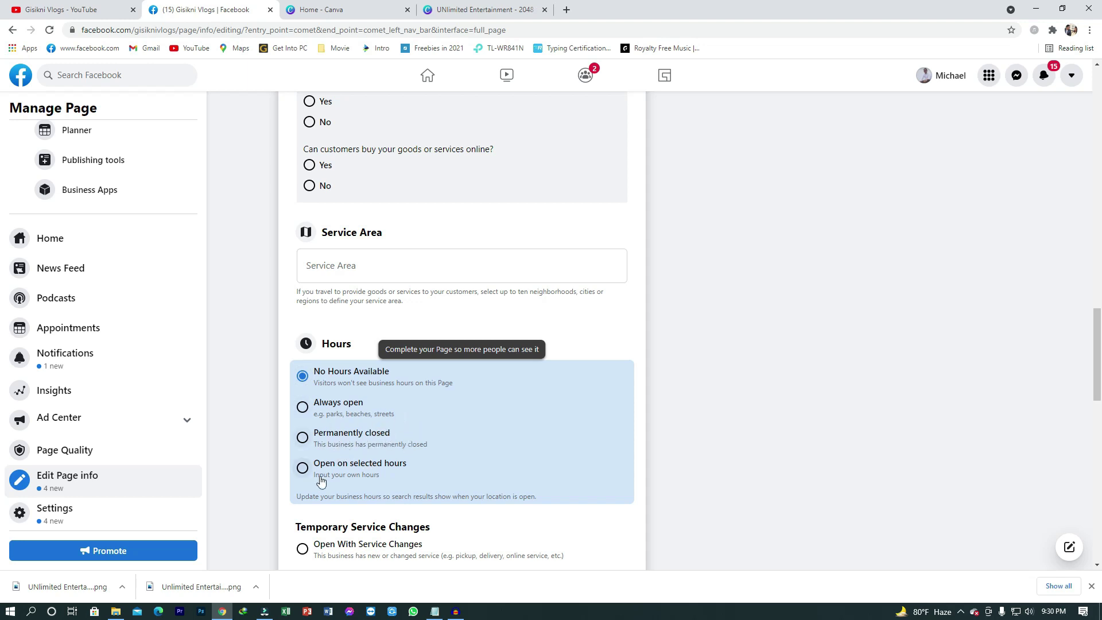
click(302, 407)
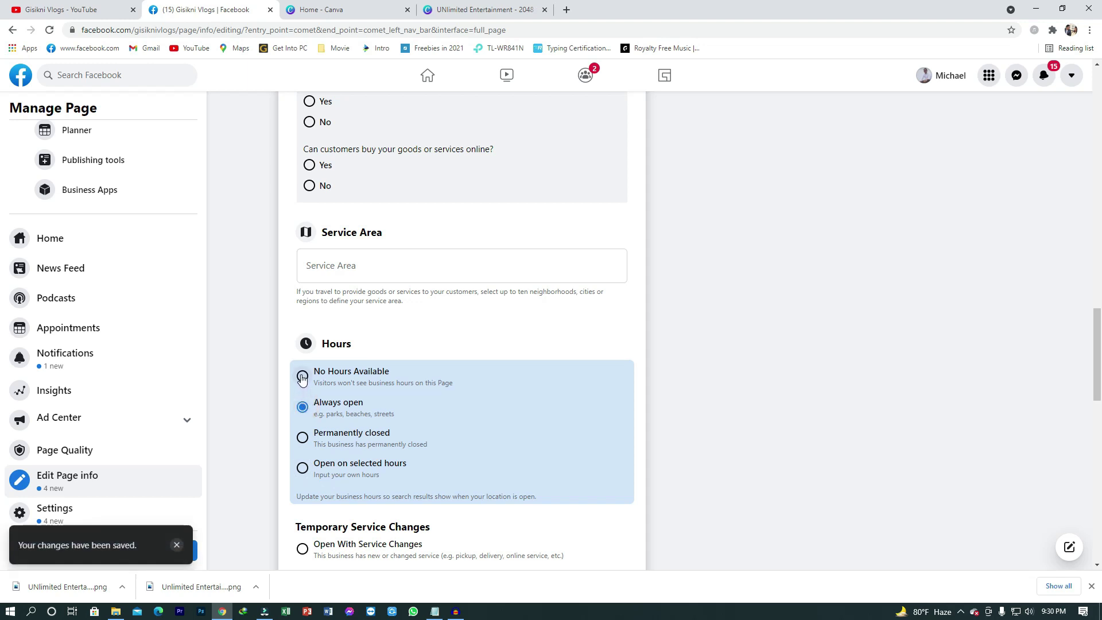
click(302, 377)
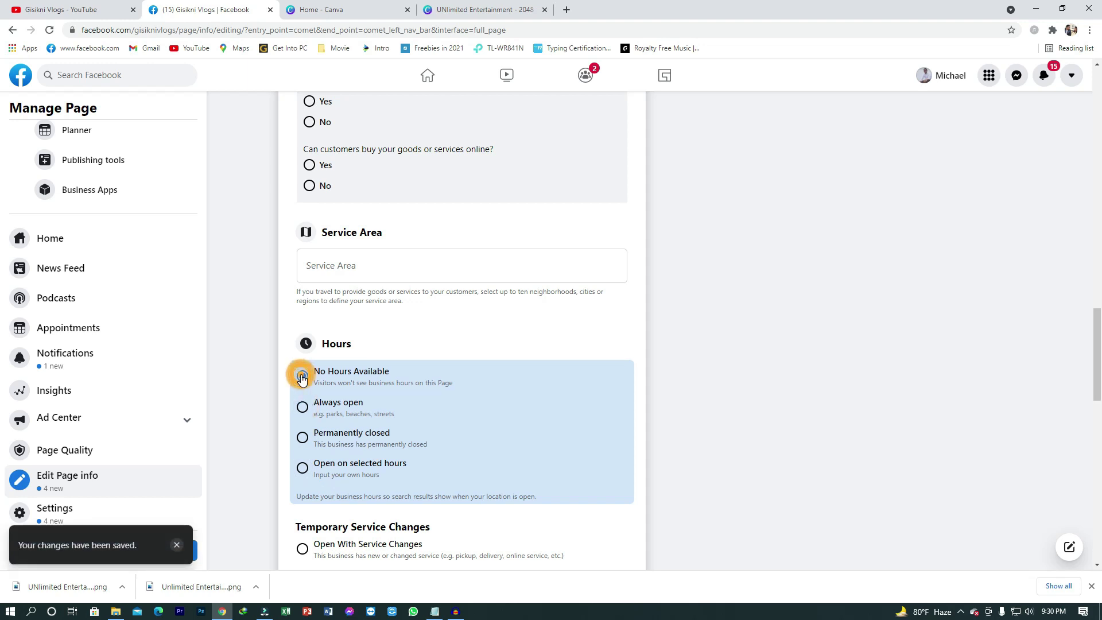
click(302, 468)
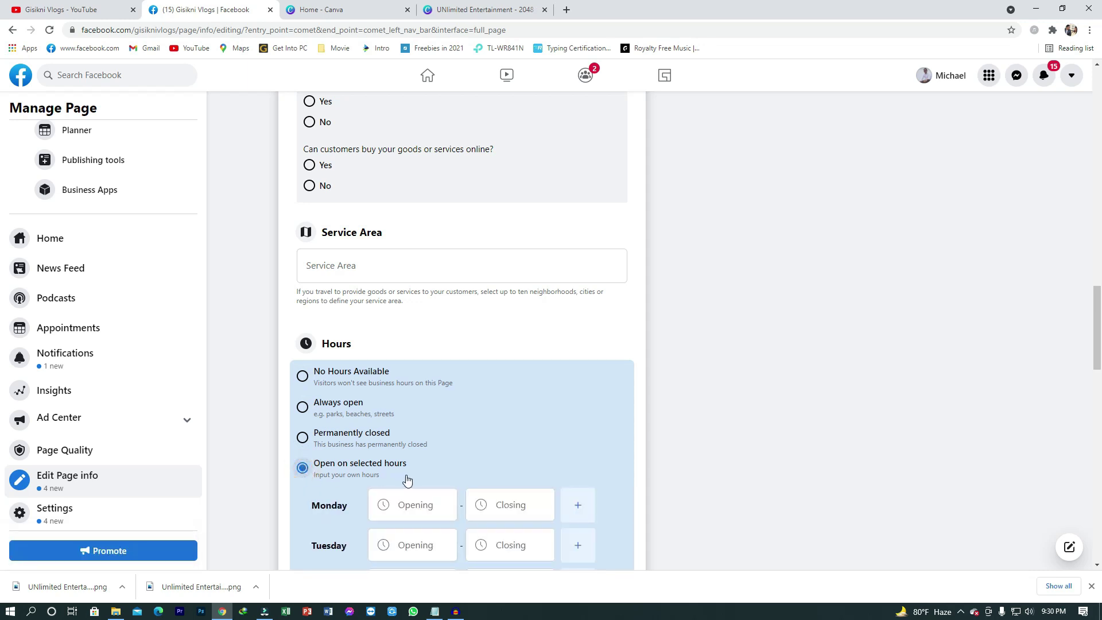
scroll(410, 476, down, 1)
scroll(410, 477, down, 2)
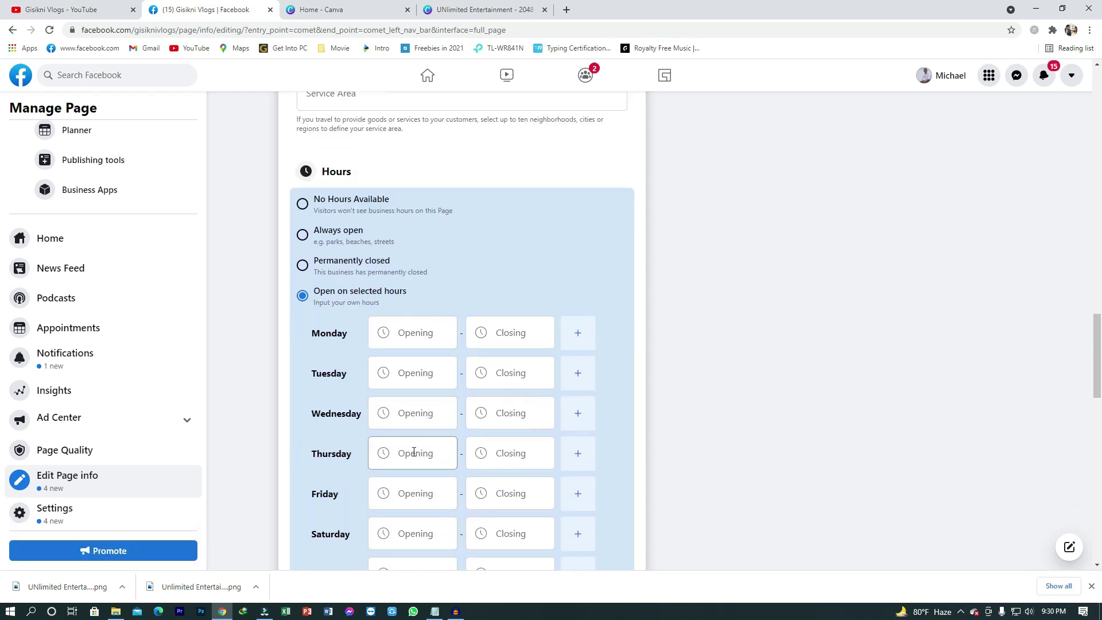
scroll(459, 453, down, 2)
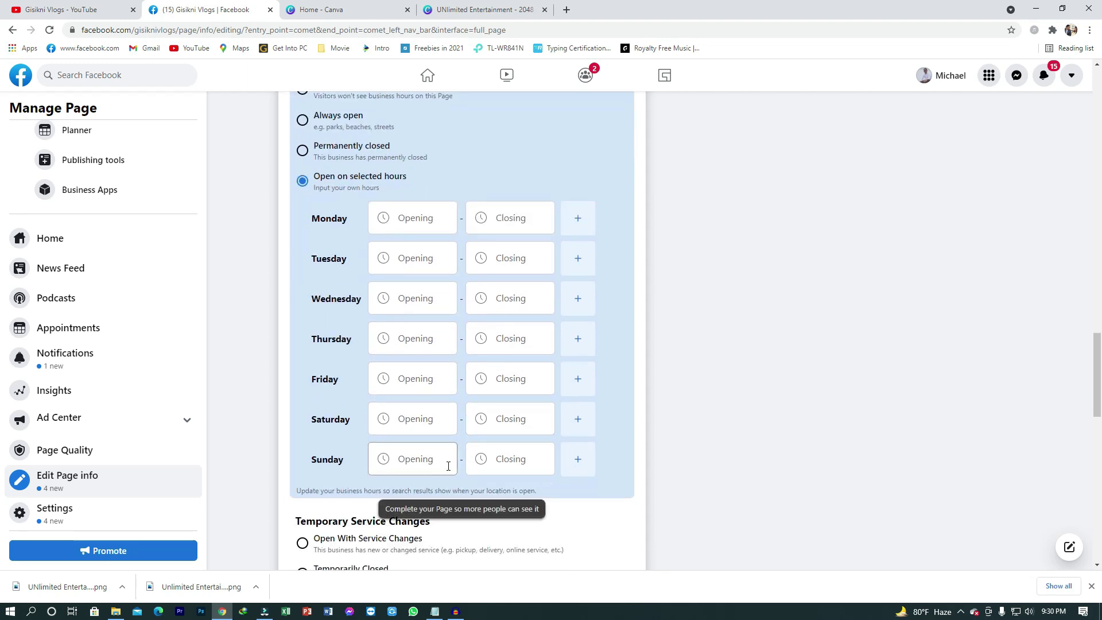
scroll(458, 464, up, 3)
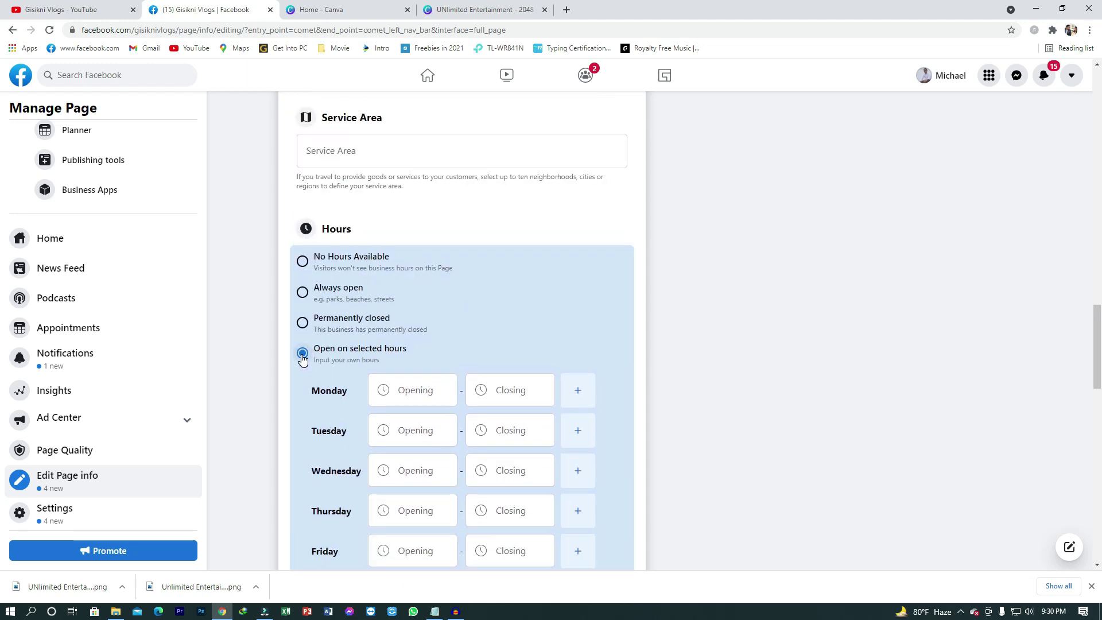
click(304, 261)
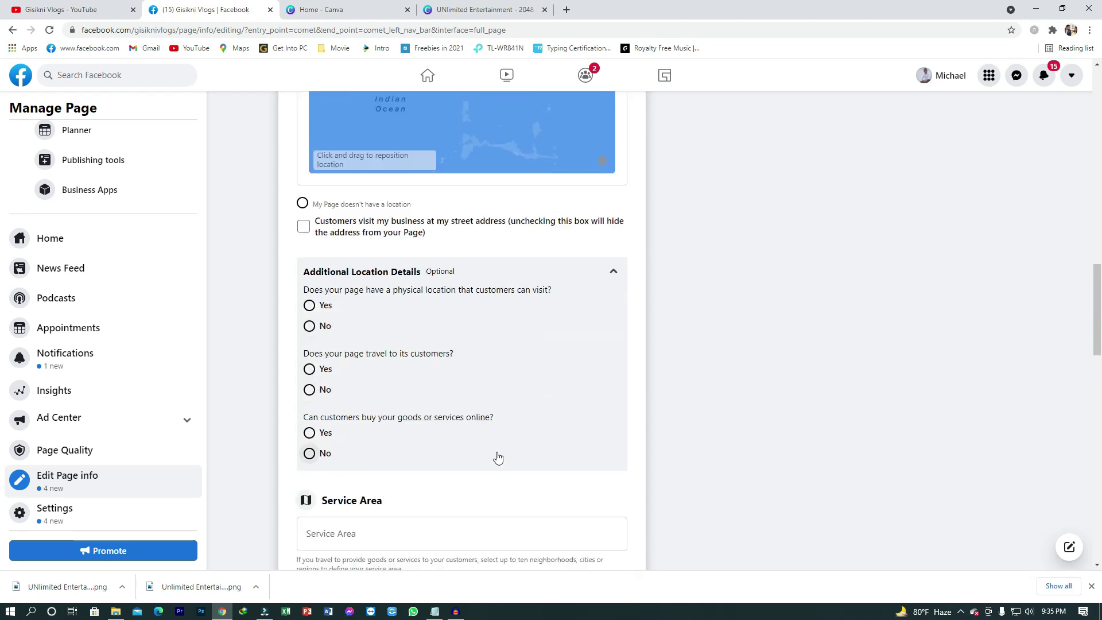
scroll(497, 456, down, 2)
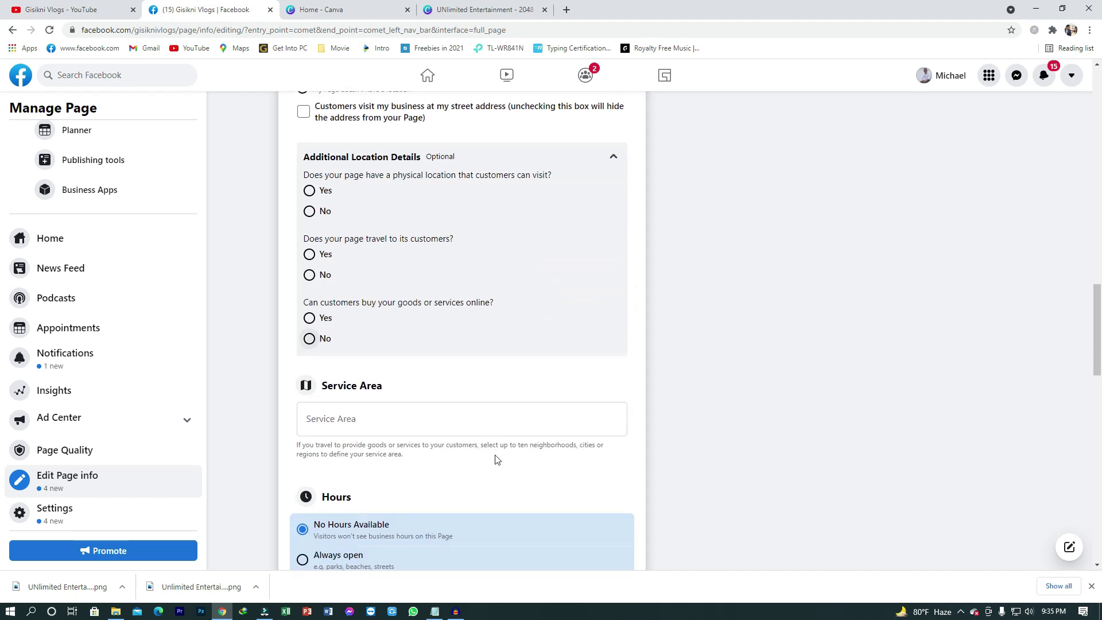
Step: Open the Page settings and go to the Instagram section in the sidebar
click(57, 511)
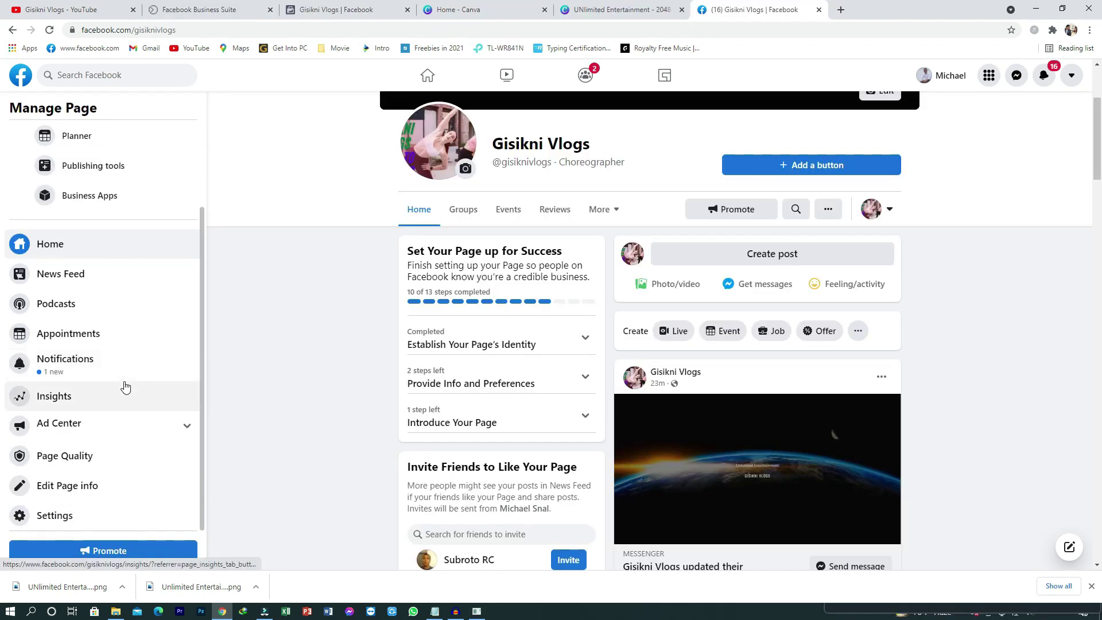
click(62, 518)
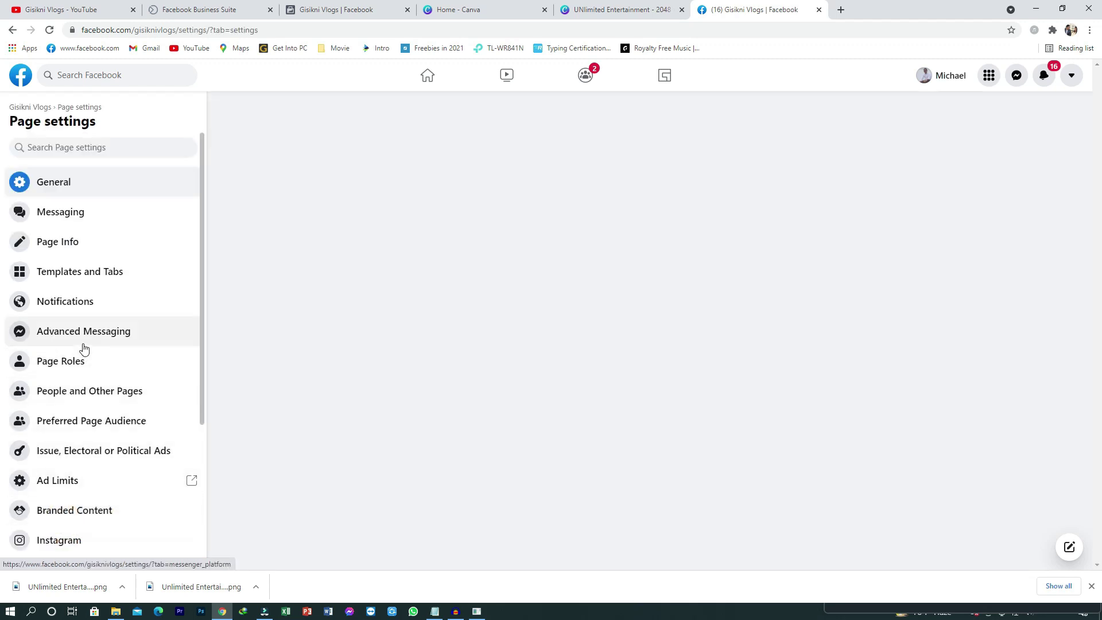
scroll(86, 279, down, 4)
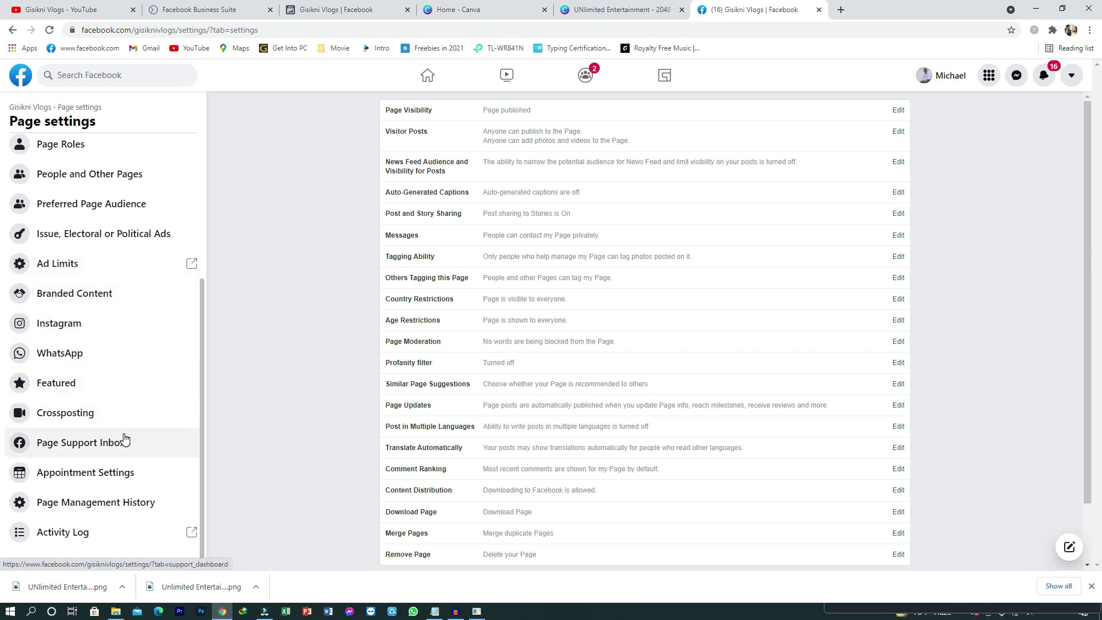
scroll(123, 438, up, 3)
scroll(123, 438, down, 3)
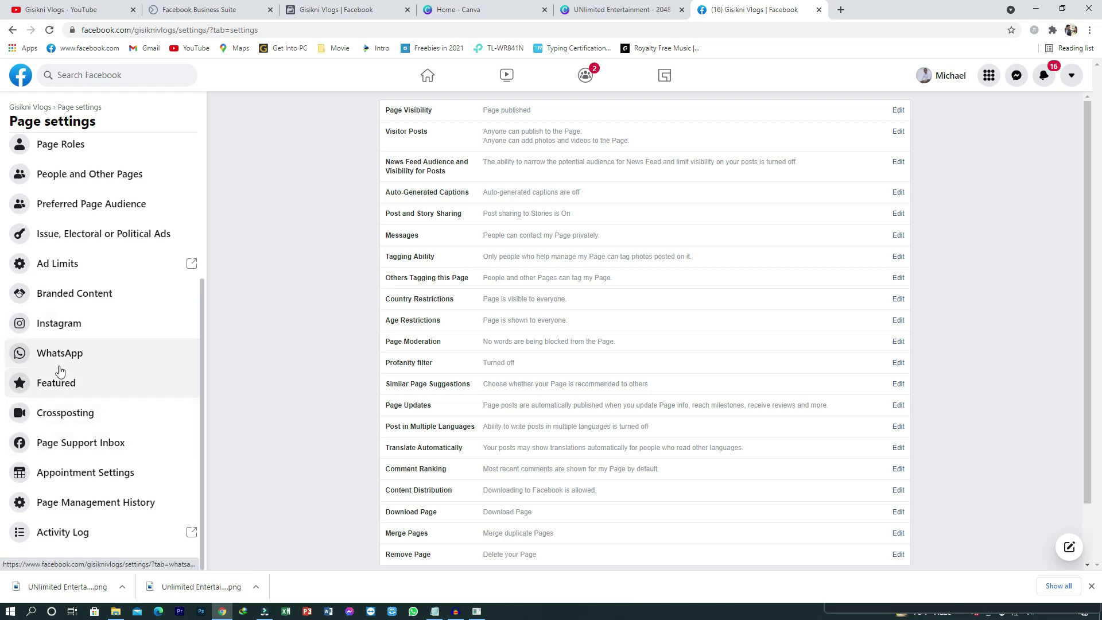
scroll(59, 317, up, 3)
scroll(65, 338, down, 3)
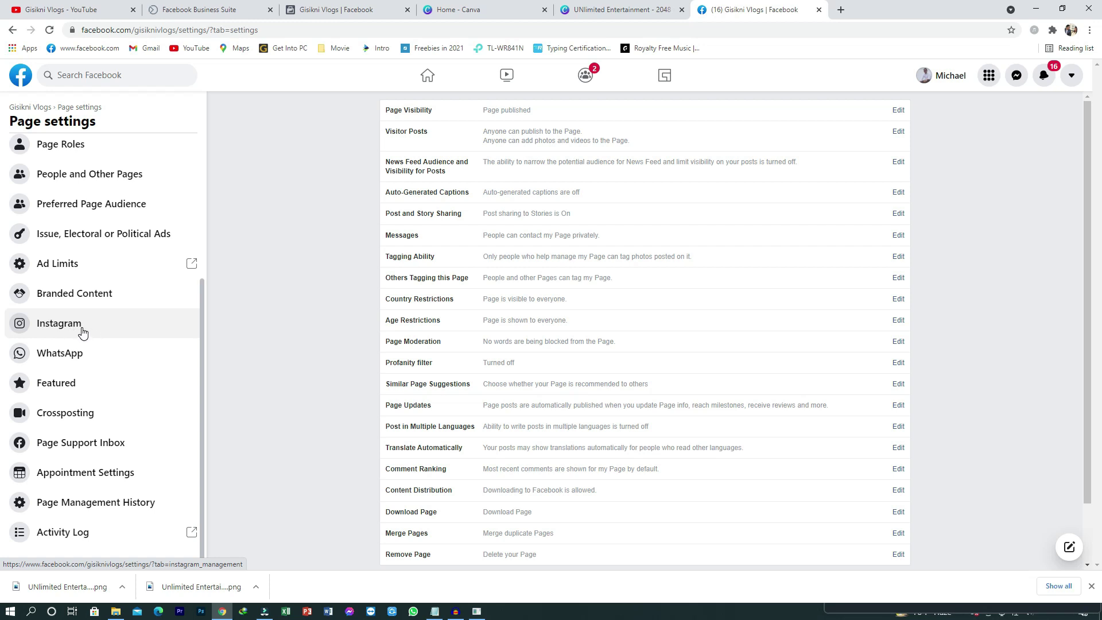
click(80, 329)
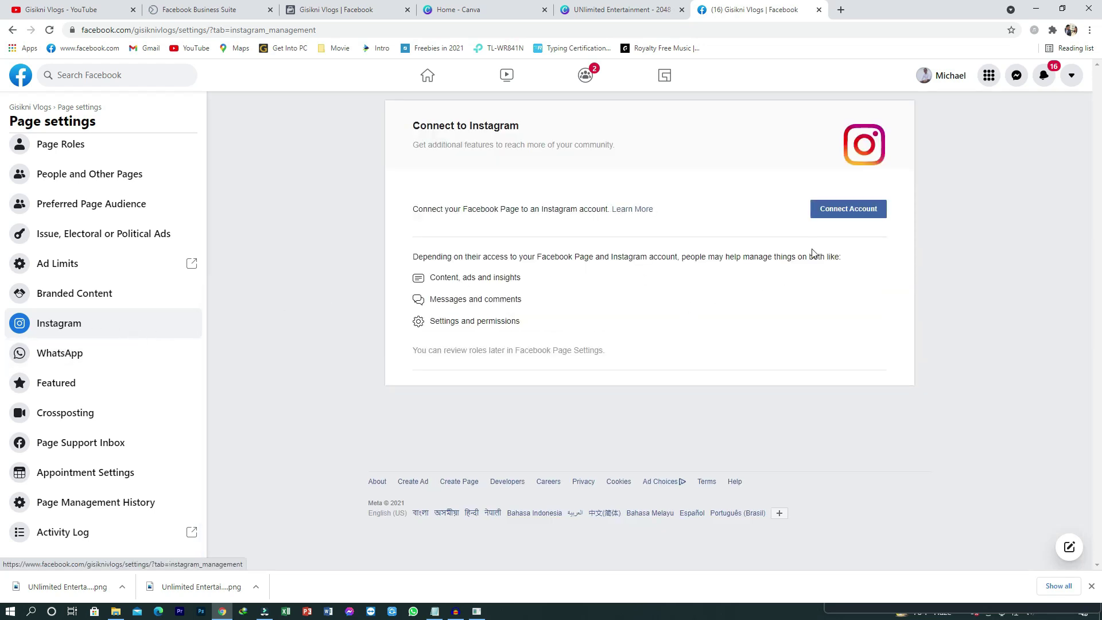
Step: Connect an Instagram account with 'Allow access to Instagram messages in Inbox' kept on
click(850, 211)
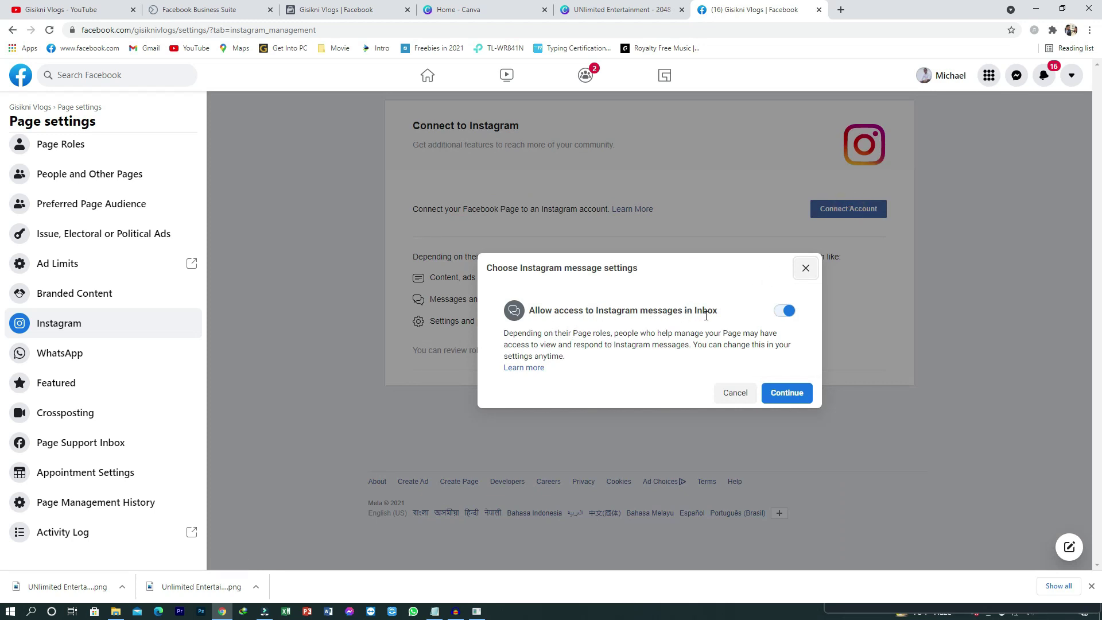
click(787, 393)
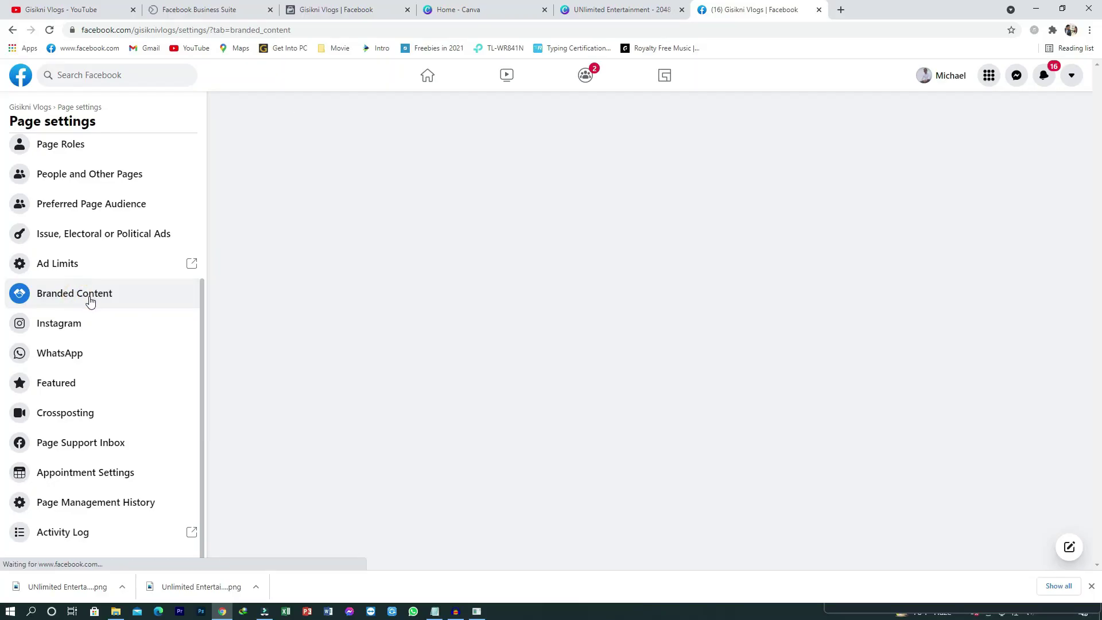
Step: Leave Branded Content and reopen Settings on the General tab from the Manage Page sidebar
click(92, 300)
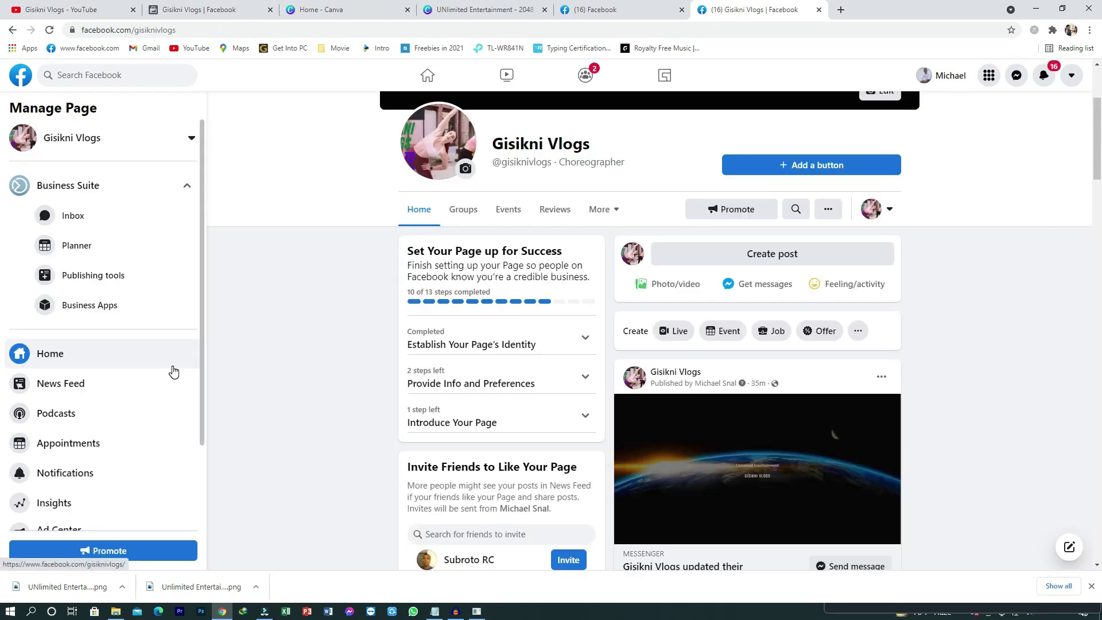
scroll(173, 372, down, 2)
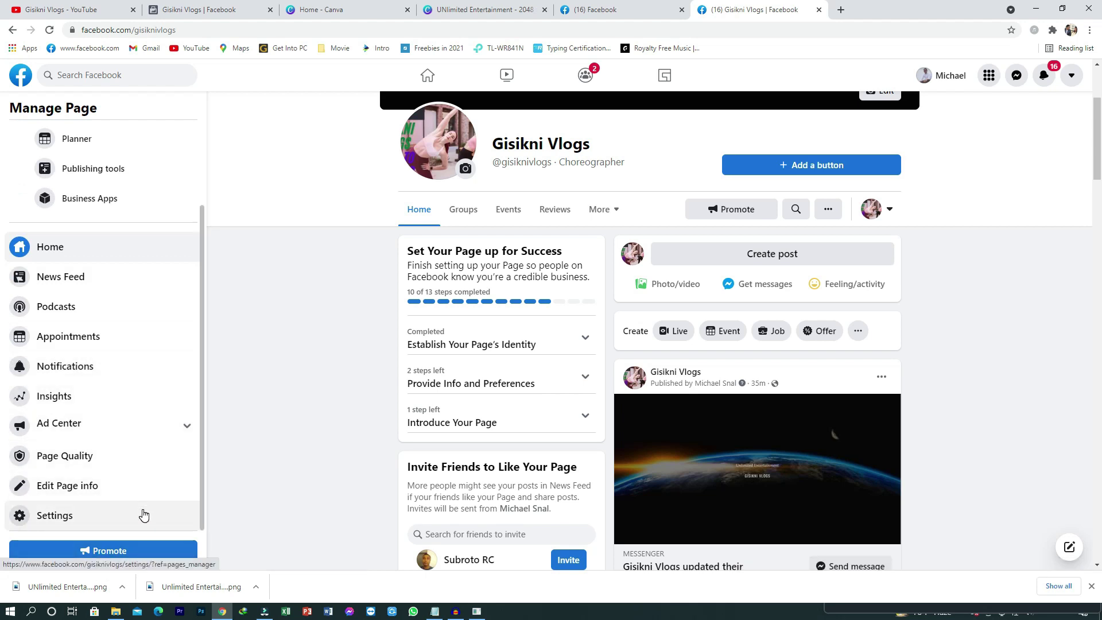
scroll(396, 441, down, 8)
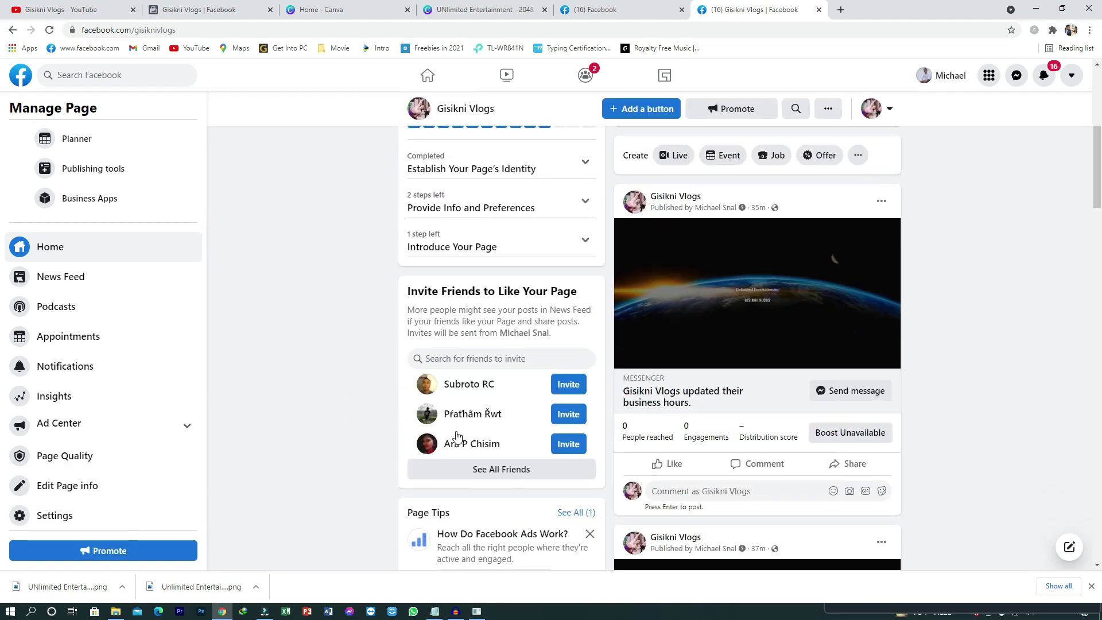
scroll(457, 436, up, 7)
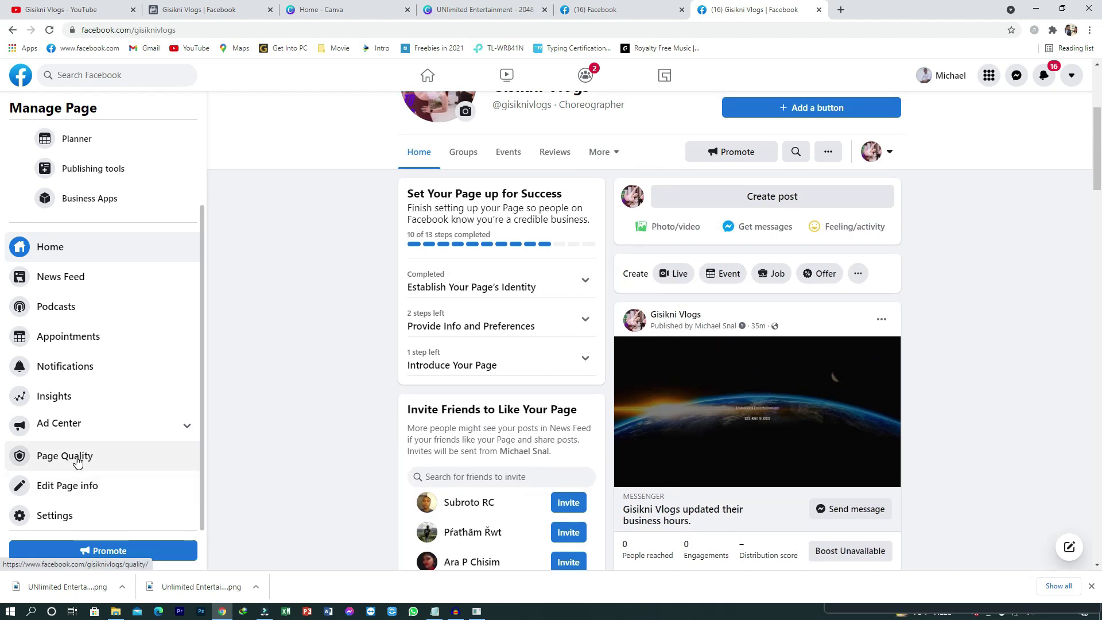
click(56, 518)
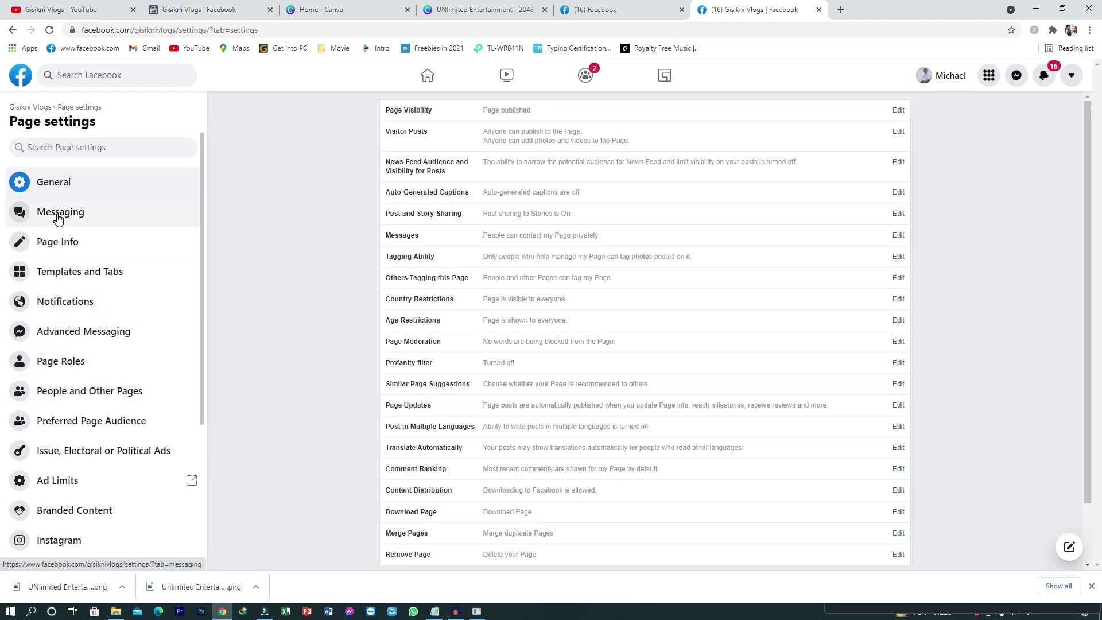
Step: In Messaging settings, set up automated responses under 'During a Messenger Conversation'
click(57, 217)
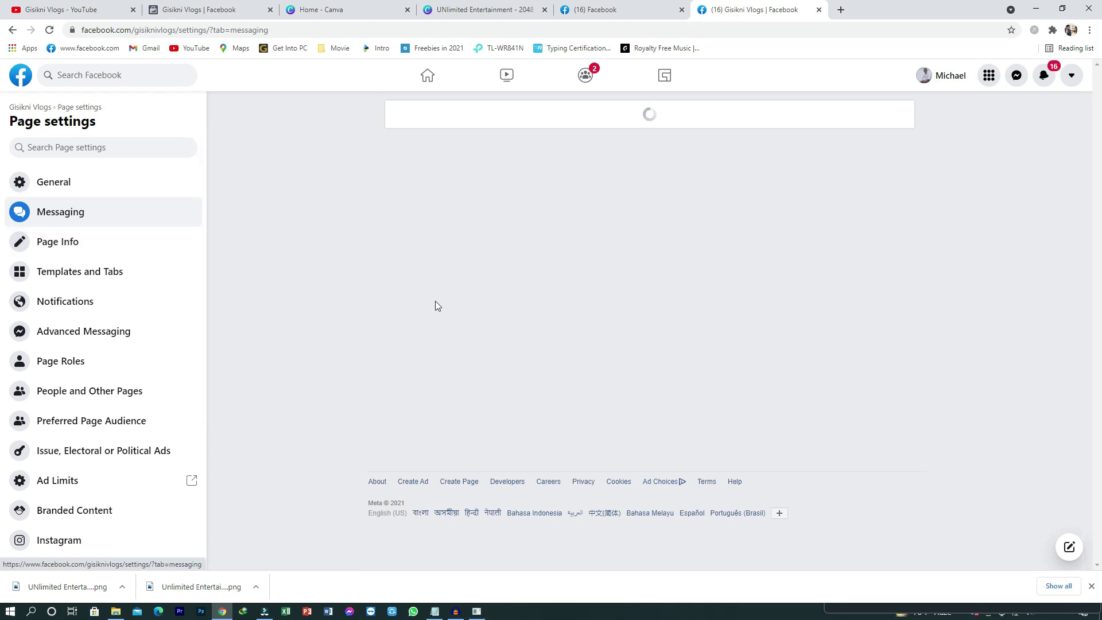
scroll(381, 310, down, 6)
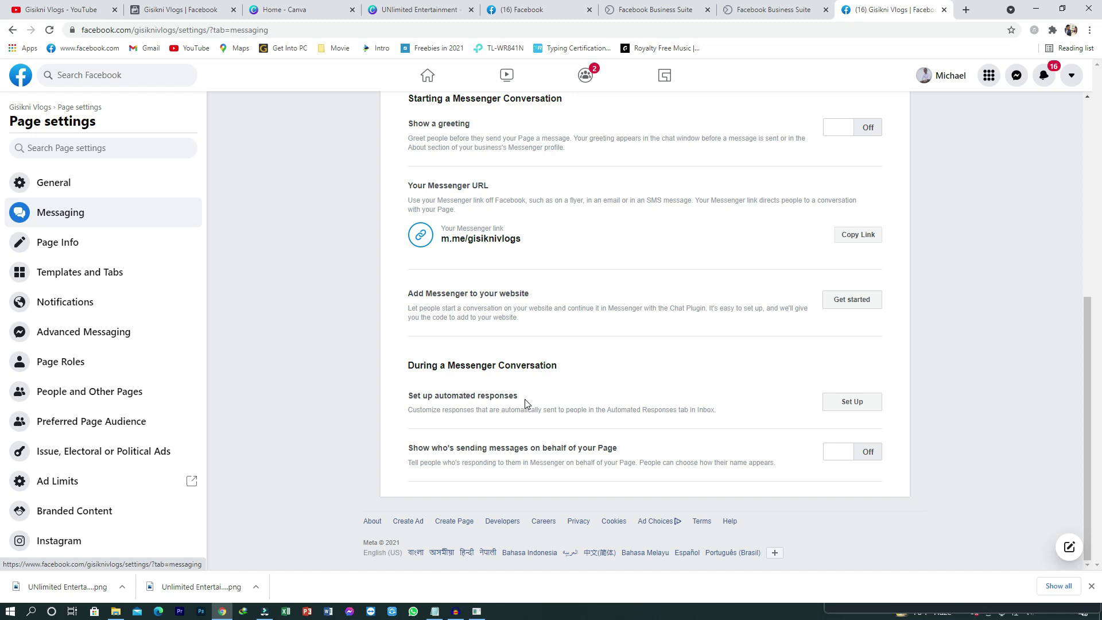
scroll(519, 373, up, 5)
scroll(534, 366, down, 2)
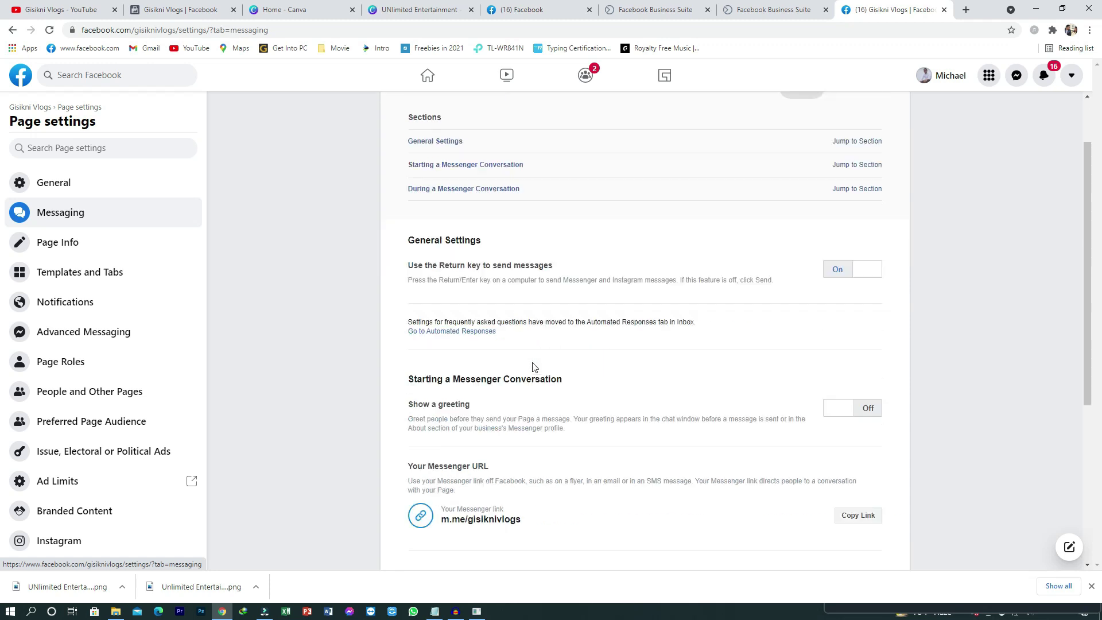
scroll(547, 372, down, 3)
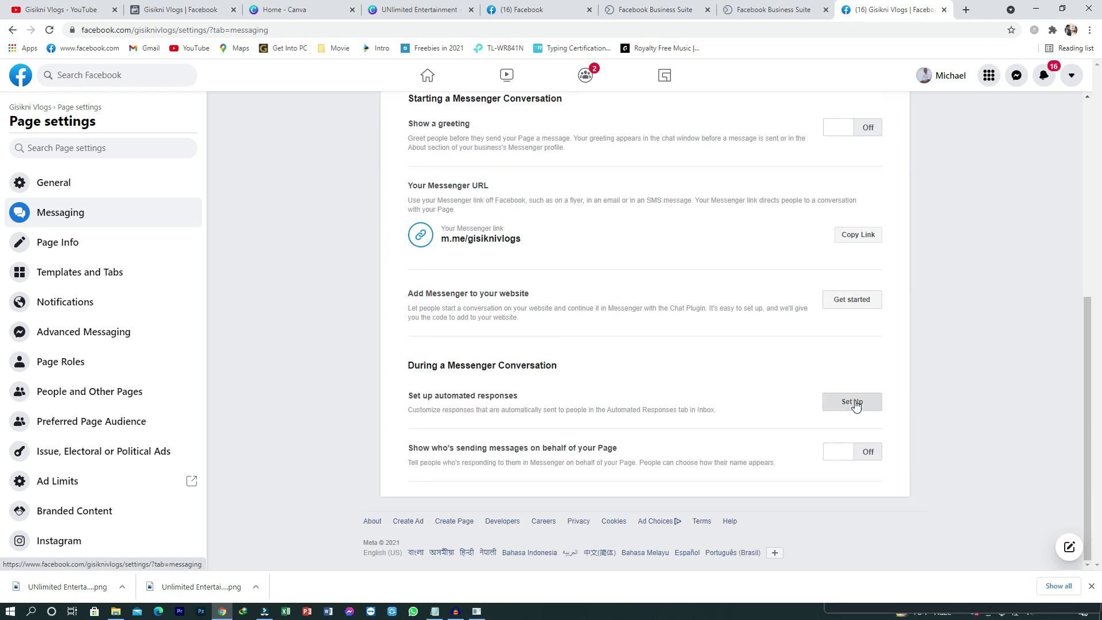
click(699, 418)
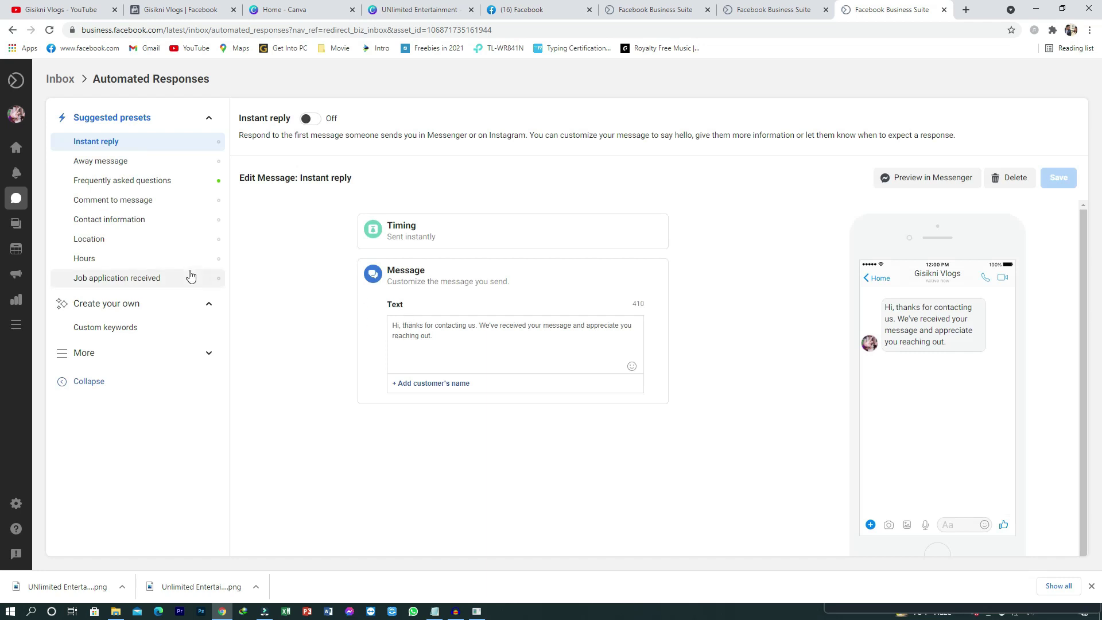
Step: Add a new line 'Please visit my YouTube Channel:' to the Instant reply, then switch to YouTube
click(119, 147)
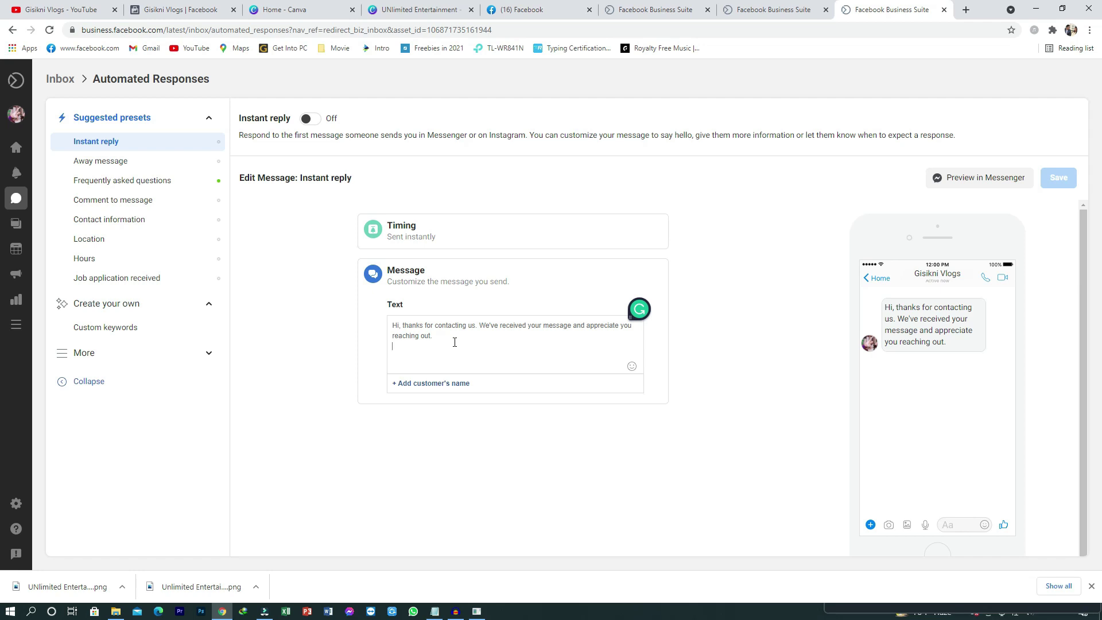
text(Please )
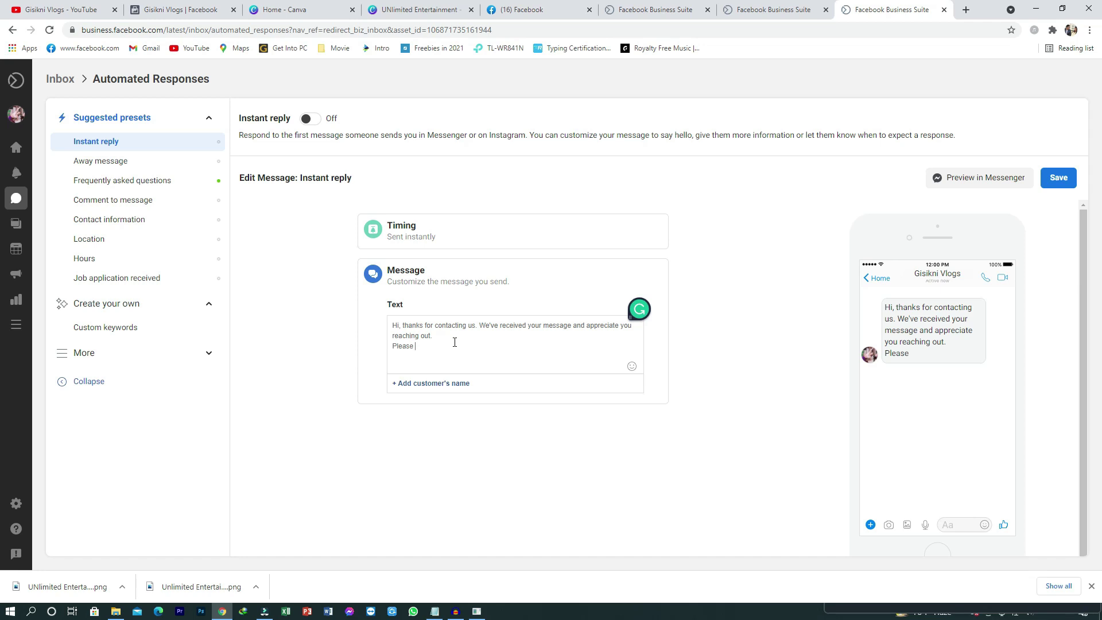
text(visit my YouTube Chann)
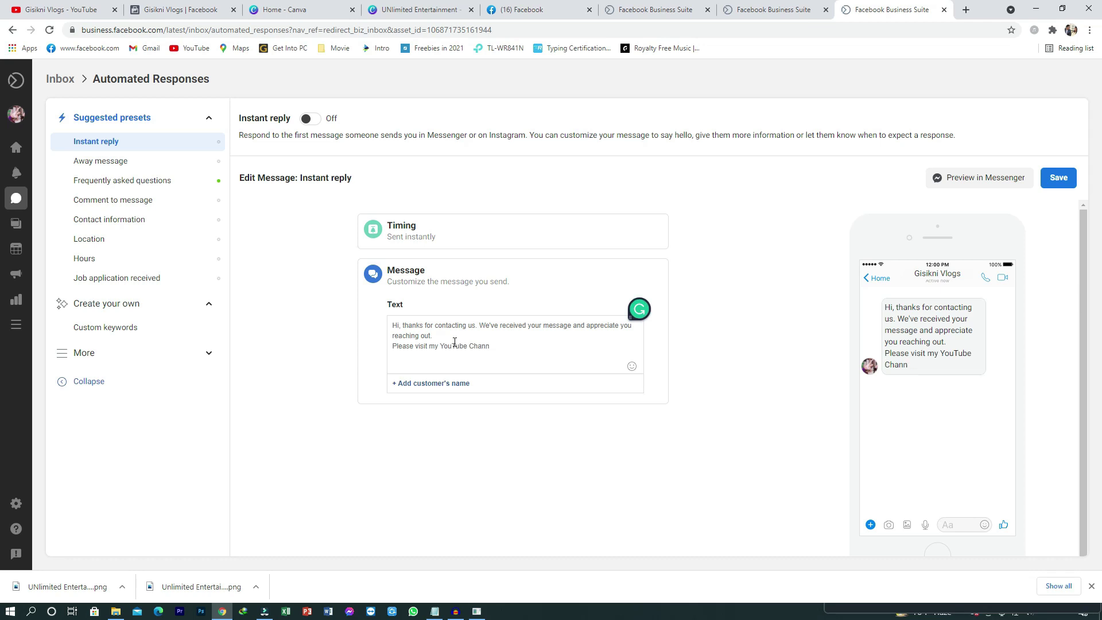
text(el:)
click(69, 10)
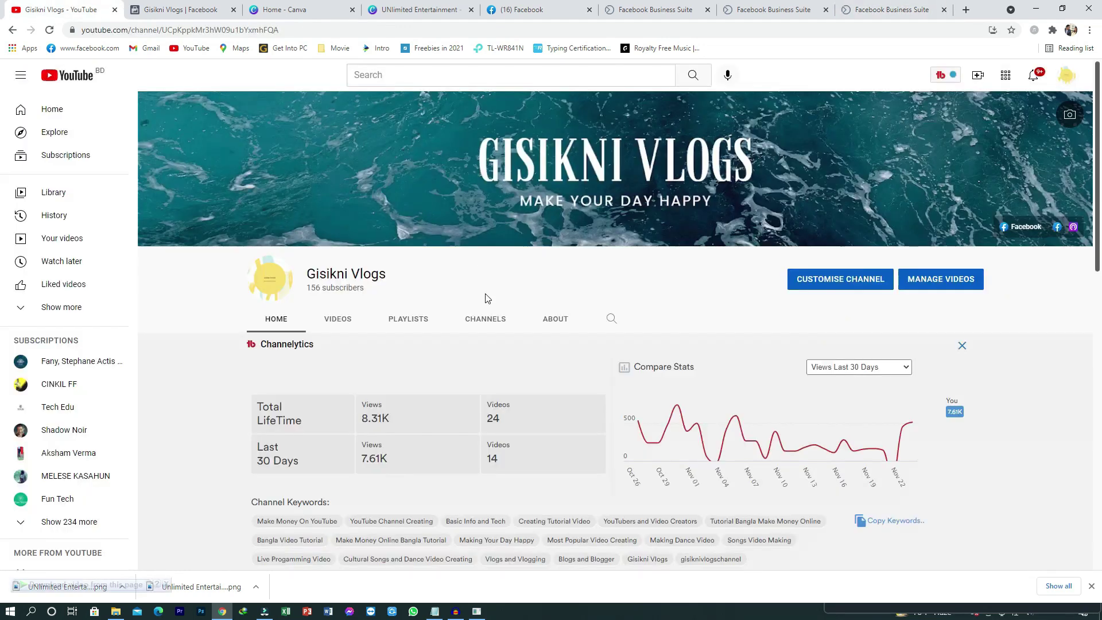
Step: Go to the Gisikni Vlogs channel page via Your channel and copy its URL
click(1065, 78)
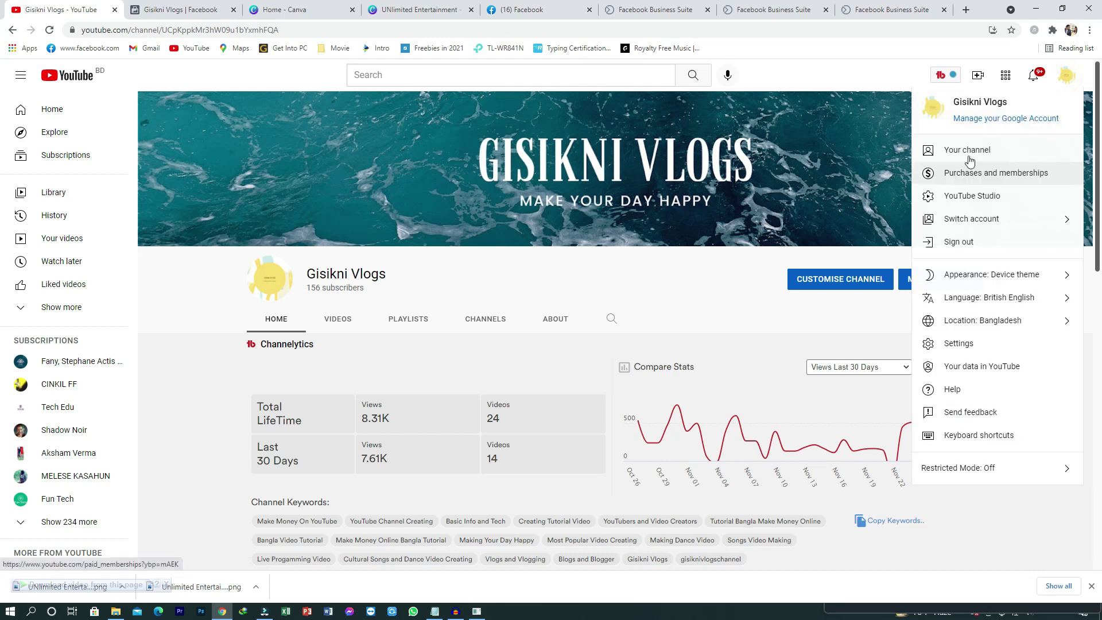
click(970, 153)
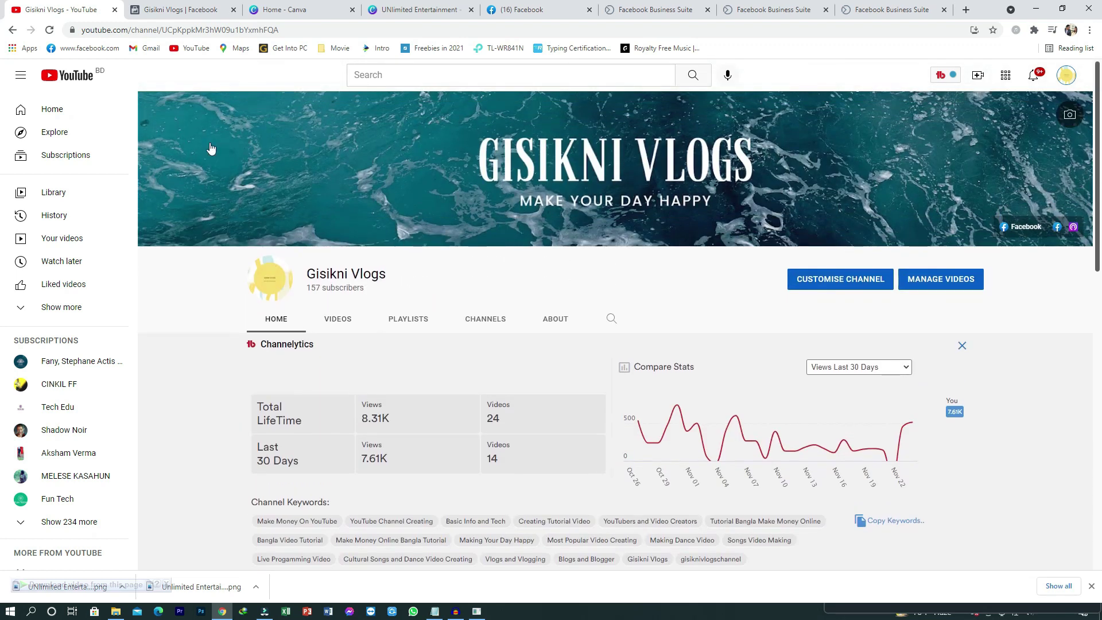
click(287, 31)
key(ctrl+c)
right_click(233, 33)
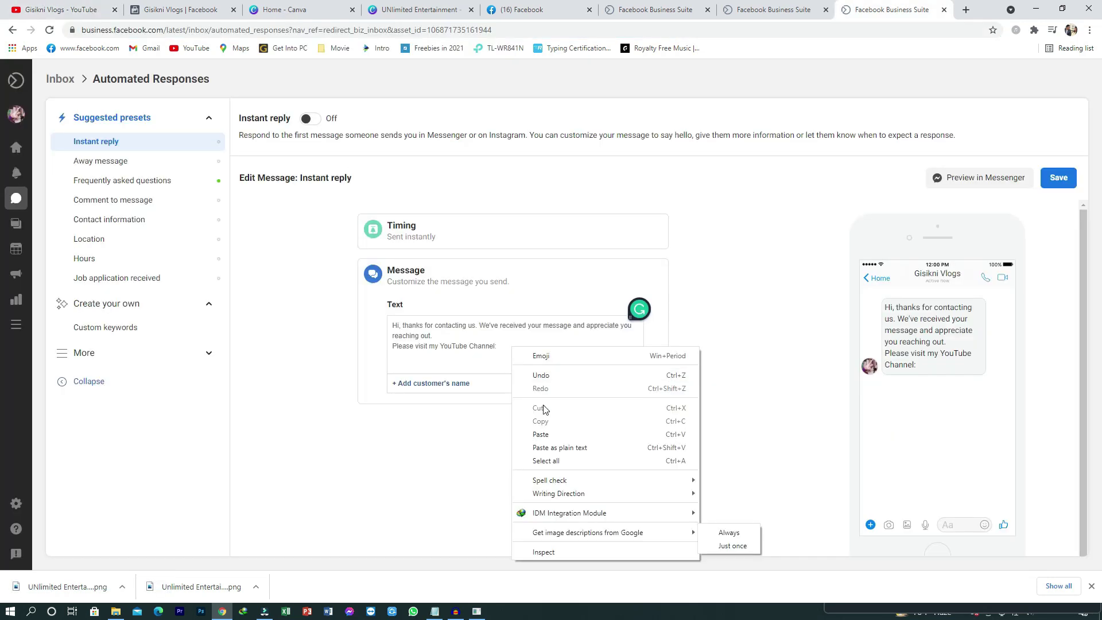
Step: Paste the YouTube channel link, add a 'Thanks For Visiting' line, and save the Instant reply
click(542, 435)
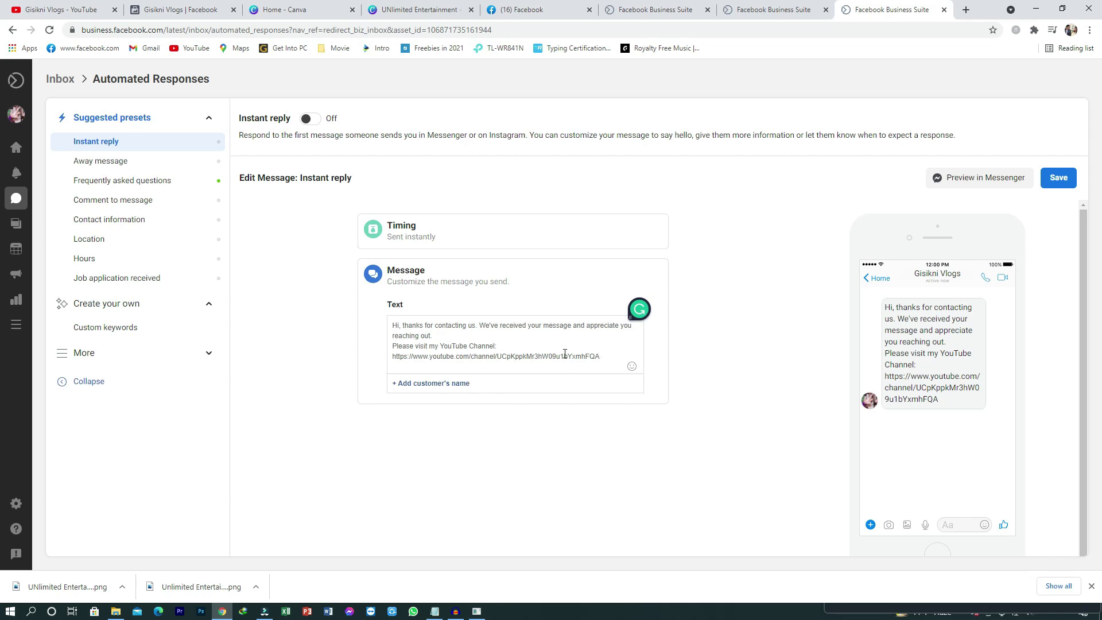
click(497, 345)
click(615, 355)
key(Return)
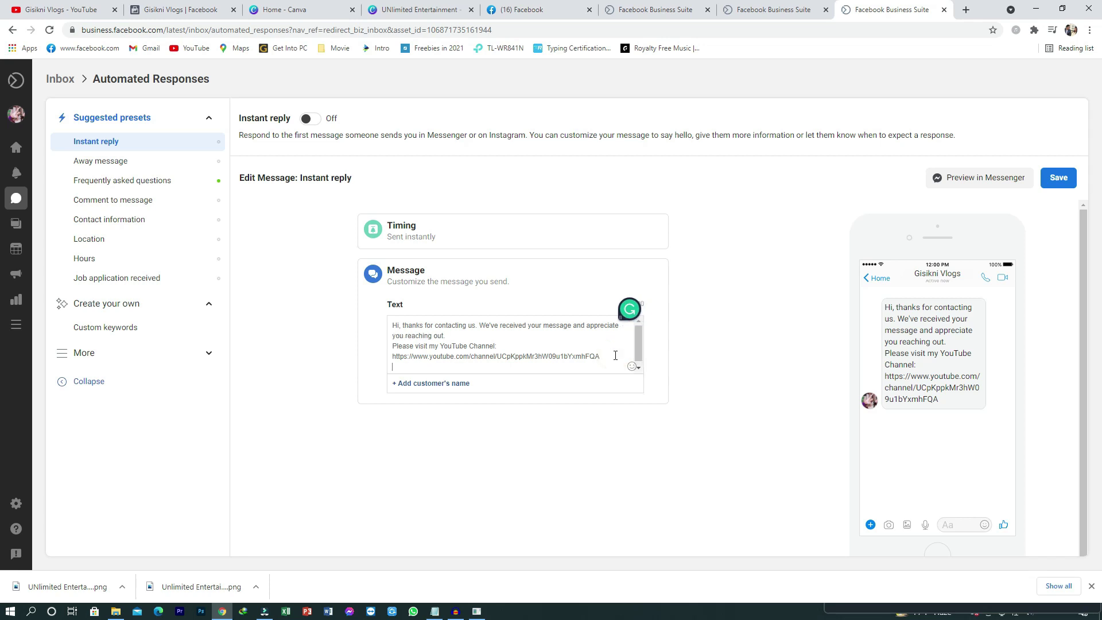
text(Tha)
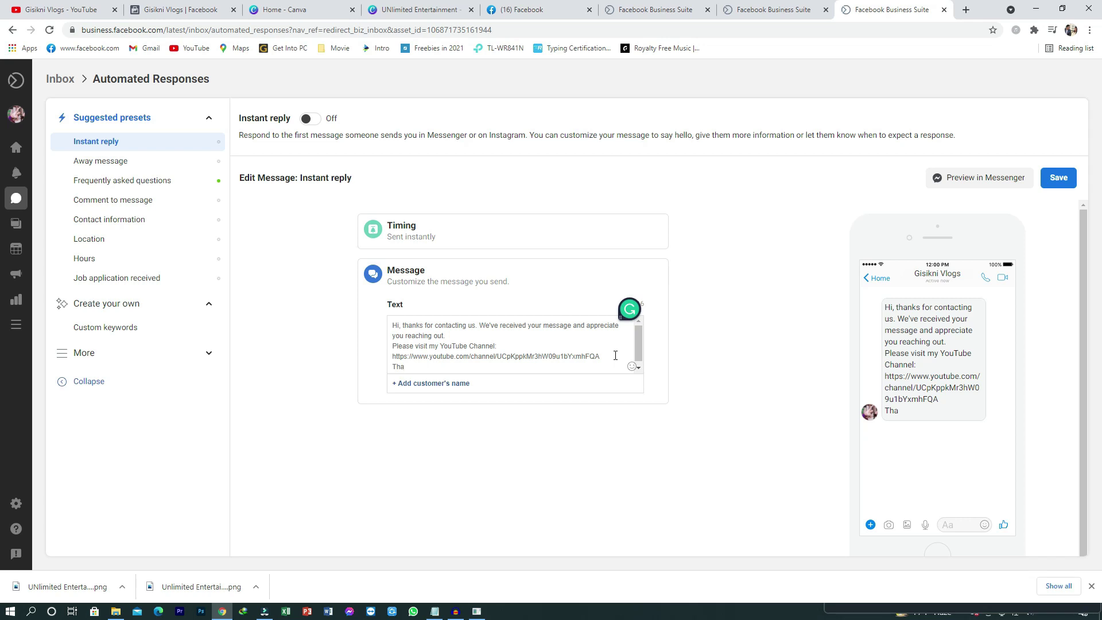
text(nks F)
text(or Visiting)
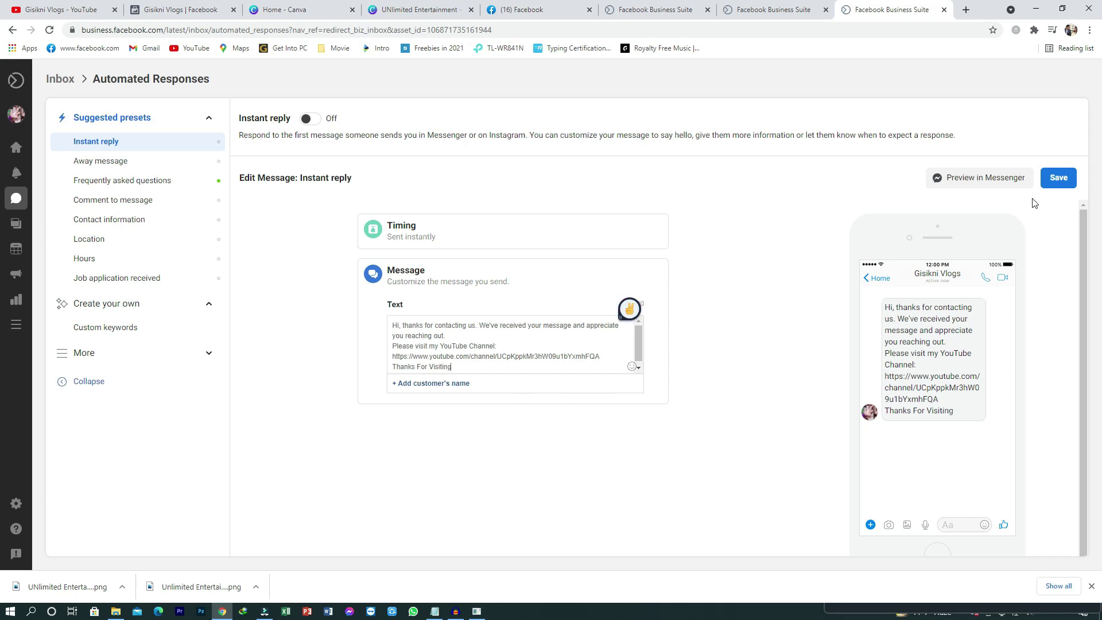
click(1056, 182)
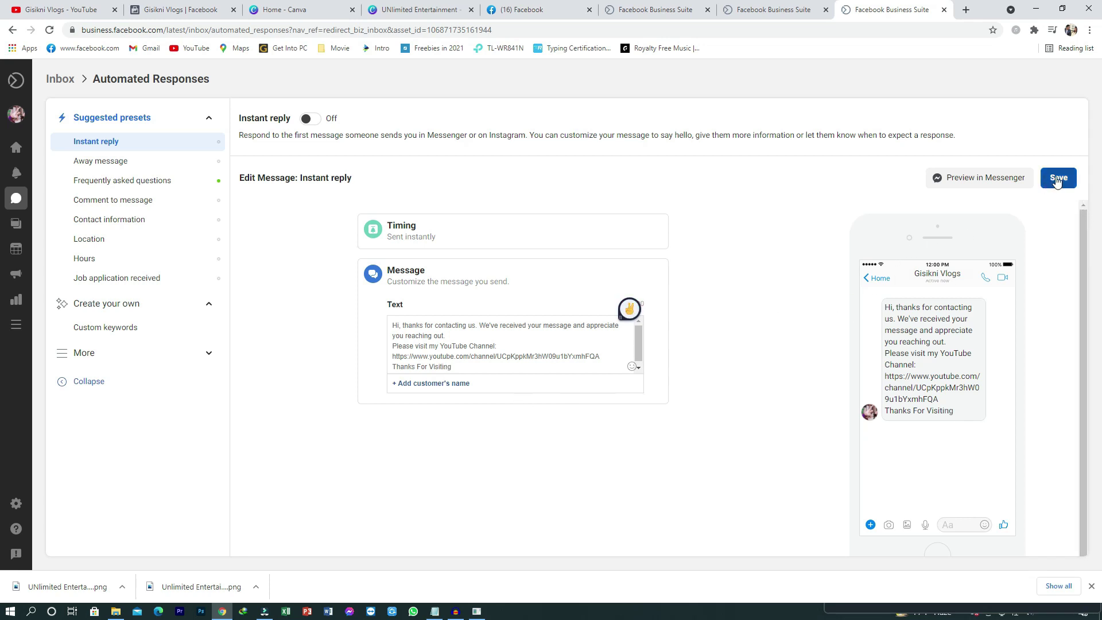